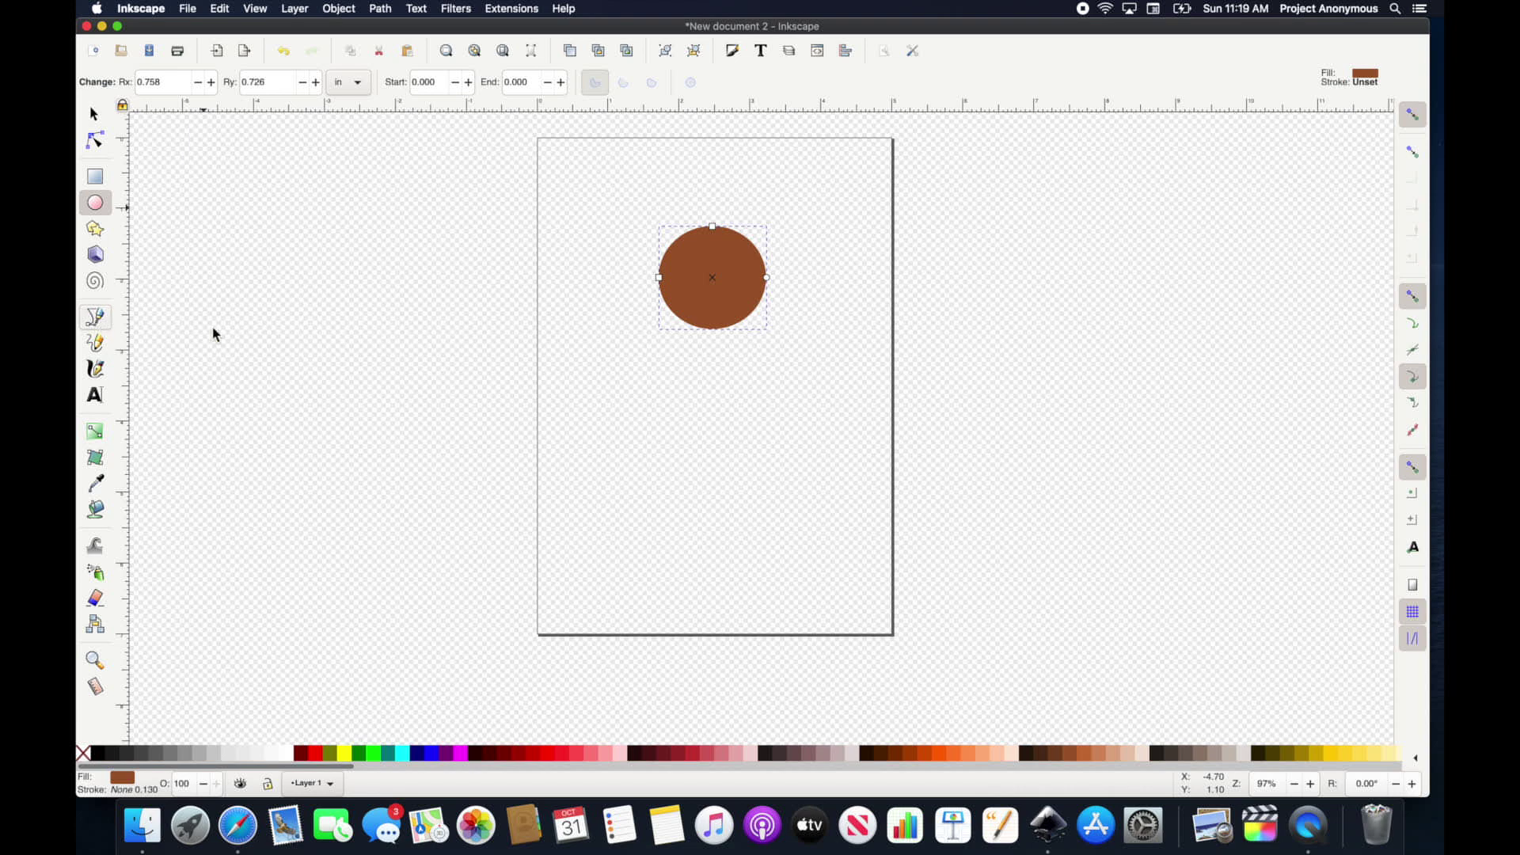
# Draw a closed straight-segment body outline with arms, one leg and a bitten-off second leg beneath the brown head.
pyautogui.scroll(2, 747, 324)
pyautogui.click(741, 313)
pyautogui.click(742, 342)
pyautogui.click(860, 323)
pyautogui.click(876, 405)
pyautogui.click(807, 414)
pyautogui.click(764, 486)
pyautogui.click(793, 525)
pyautogui.click(732, 580)
pyautogui.click(691, 584)
pyautogui.click(643, 675)
pyautogui.click(540, 630)
pyautogui.click(590, 555)
pyautogui.click(611, 486)
pyautogui.click(572, 409)
pyautogui.click(477, 410)
pyautogui.click(441, 346)
pyautogui.click(612, 333)
pyautogui.click(636, 311)
pyautogui.click(740, 313)
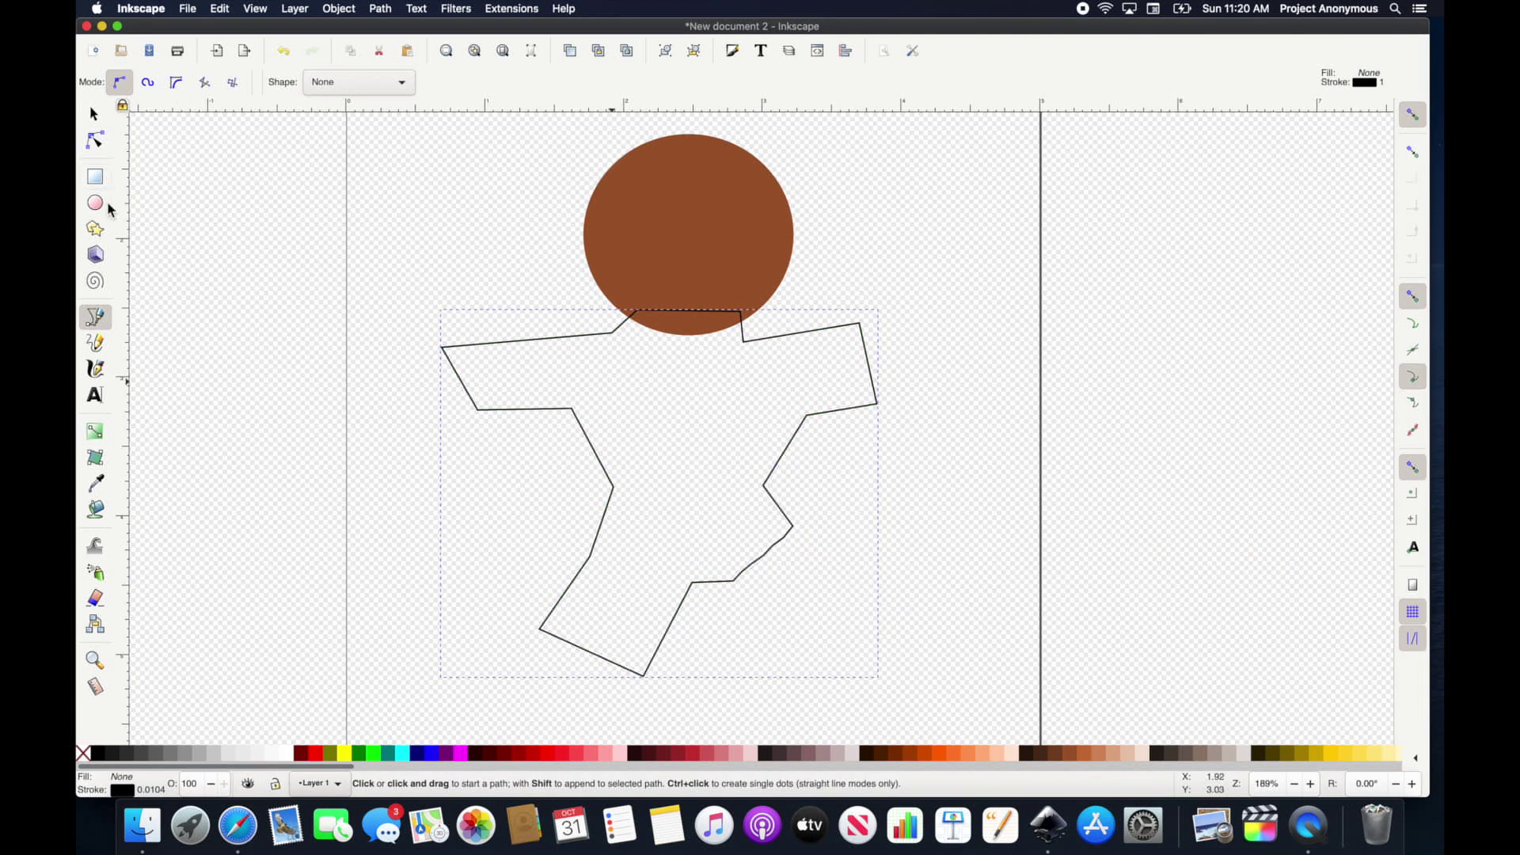
# Reshape the body outline's nodes and segments to round the arms, sides and foot and make the bitten edge wavy.
pyautogui.press('n')
pyautogui.moveTo(441, 348); pyautogui.dragTo(506, 341)
pyautogui.moveTo(612, 333); pyautogui.dragTo(627, 340)
pyautogui.moveTo(506, 341); pyautogui.dragTo(515, 322)
pyautogui.moveTo(477, 410); pyautogui.dragTo(496, 402)
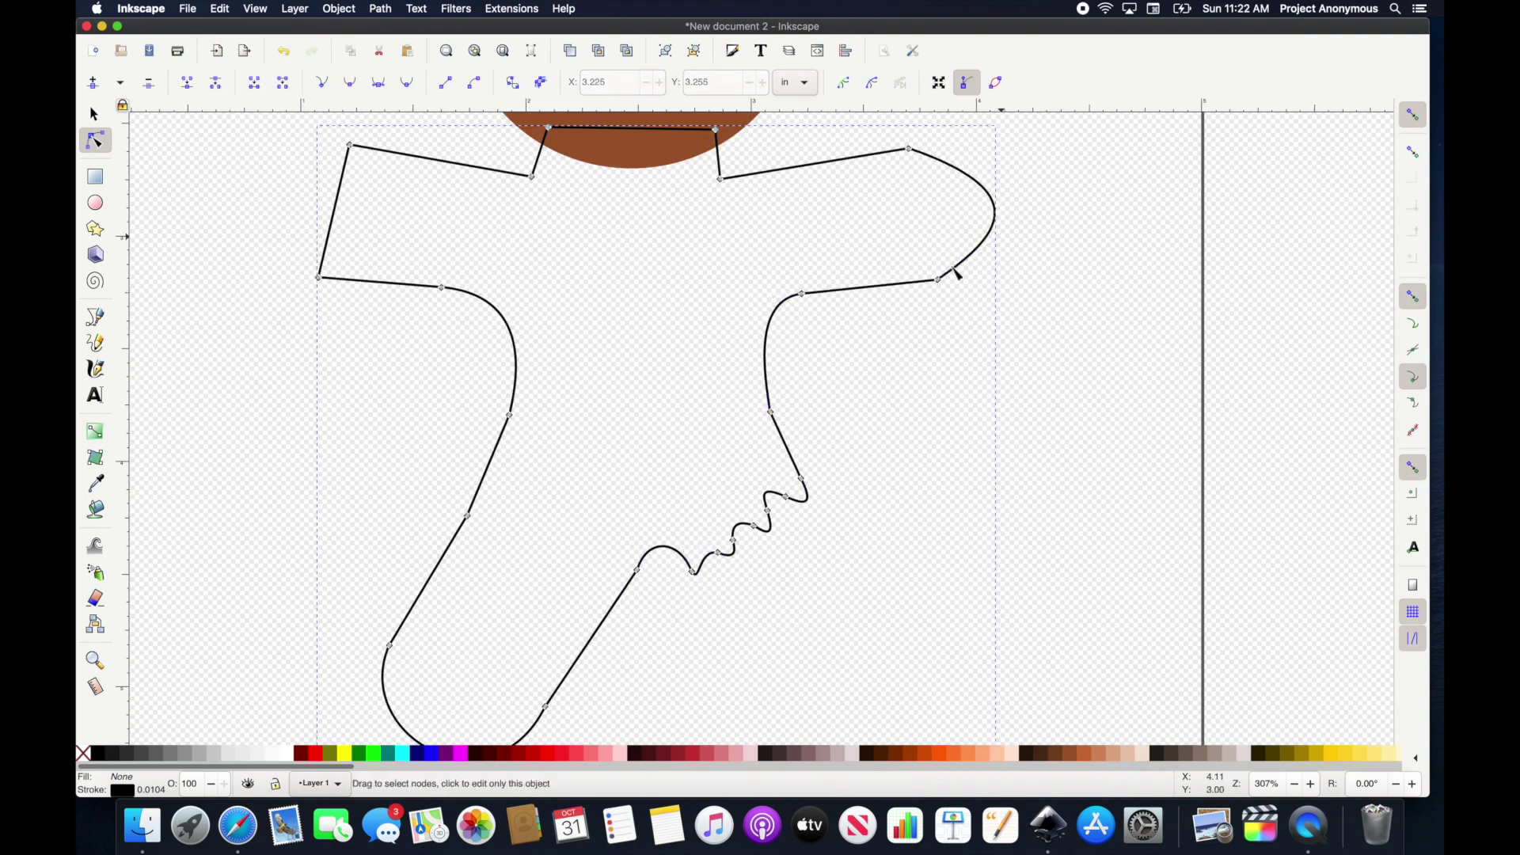
pyautogui.moveTo(957, 271); pyautogui.dragTo(899, 288)
pyautogui.moveTo(334, 209); pyautogui.dragTo(265, 207)
pyautogui.moveTo(354, 150); pyautogui.dragTo(319, 152)
pyautogui.moveTo(300, 496); pyautogui.dragTo(347, 413)
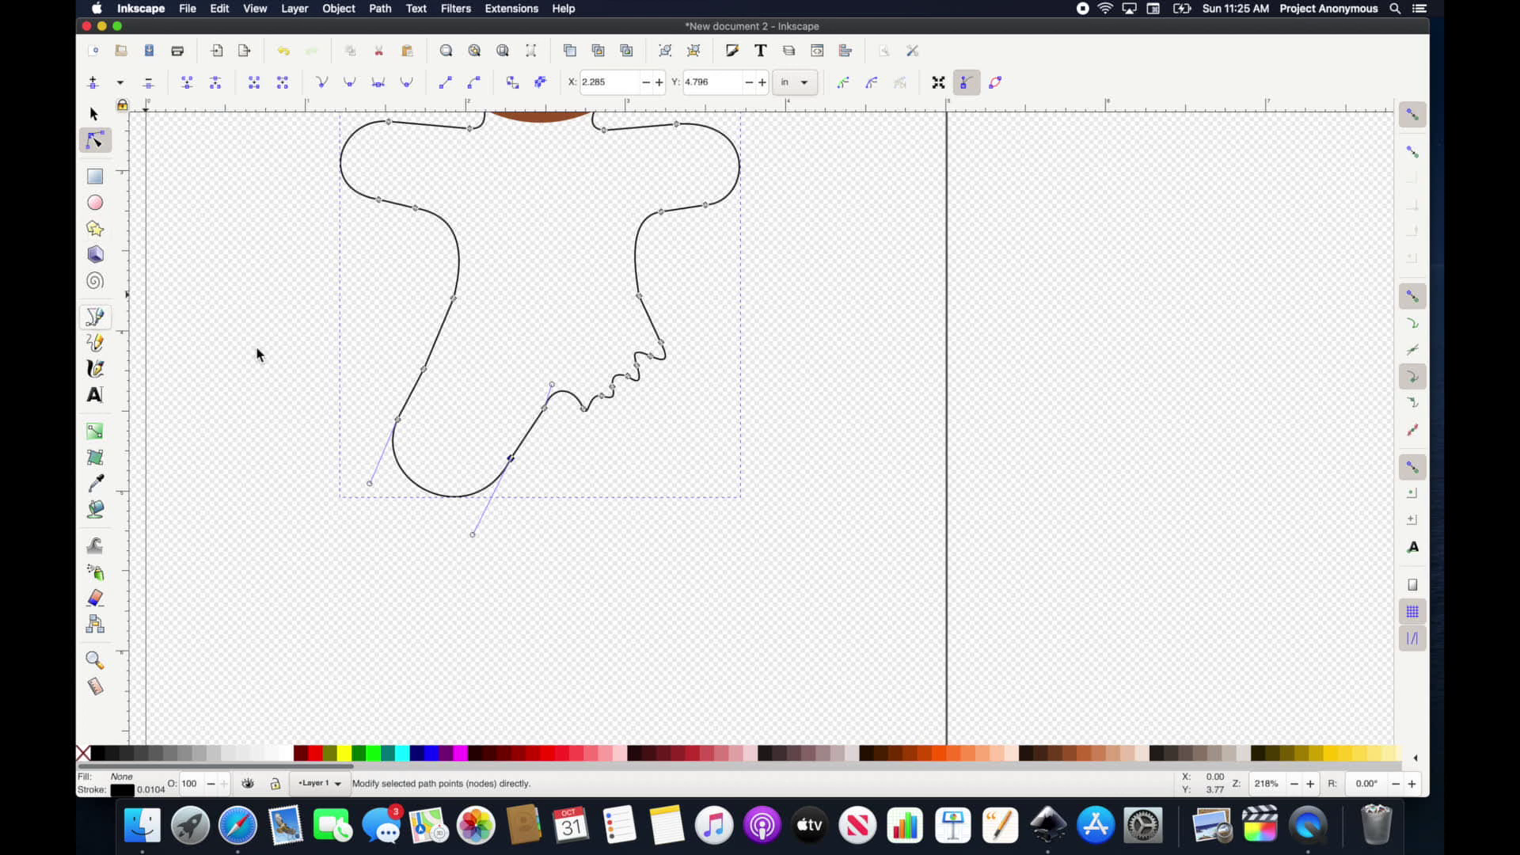
# Draw a closed four-cornered outline for the broken-off leg piece beside the body's bitten edge.
pyautogui.click(604, 446)
pyautogui.click(680, 398)
pyautogui.click(716, 449)
pyautogui.click(638, 502)
pyautogui.click(603, 445)
pyautogui.press('n')
pyautogui.moveTo(634, 424); pyautogui.dragTo(721, 360)
pyautogui.hotkey('ctrl', 'z')
pyautogui.hotkey('ctrl', 'z')
pyautogui.hotkey('ctrl', 'z')
# Bend the upper edge of the broken-off leg piece into a jagged, wavy bite line.
pyautogui.scroll(2, 651, 419)
pyautogui.moveTo(559, 465); pyautogui.dragTo(552, 449)
pyautogui.moveTo(578, 453); pyautogui.dragTo(589, 468)
pyautogui.moveTo(603, 437); pyautogui.dragTo(593, 419)
pyautogui.moveTo(629, 420); pyautogui.dragTo(652, 376)
pyautogui.moveTo(703, 371)
pyautogui.mouseDown()
pyautogui.moveTo(713, 391)
pyautogui.moveTo(723, 354)
pyautogui.mouseUp()
# Adjust the lower nodes and segments of the leg piece to form straight sides and a rounded foot.
pyautogui.moveTo(725, 534); pyautogui.dragTo(771, 559)
pyautogui.moveTo(694, 564); pyautogui.dragTo(672, 663)
pyautogui.hscroll(-4, 672, 664)
pyautogui.moveTo(749, 557); pyautogui.dragTo(732, 563)
pyautogui.moveTo(674, 438); pyautogui.dragTo(696, 459)
pyautogui.moveTo(662, 457); pyautogui.dragTo(664, 418)
pyautogui.moveTo(911, 448); pyautogui.dragTo(922, 449)
pyautogui.scroll(5, 465, 336)
pyautogui.scroll(-2, 460, 336)
# Reposition the leg piece just below the bitten edge of the body.
pyautogui.press('s')
pyautogui.moveTo(654, 549)
pyautogui.mouseDown()
pyautogui.moveTo(633, 525)
pyautogui.moveTo(643, 542)
pyautogui.mouseUp()
pyautogui.moveTo(690, 533); pyautogui.dragTo(697, 539)
pyautogui.moveTo(629, 483); pyautogui.dragTo(634, 580)
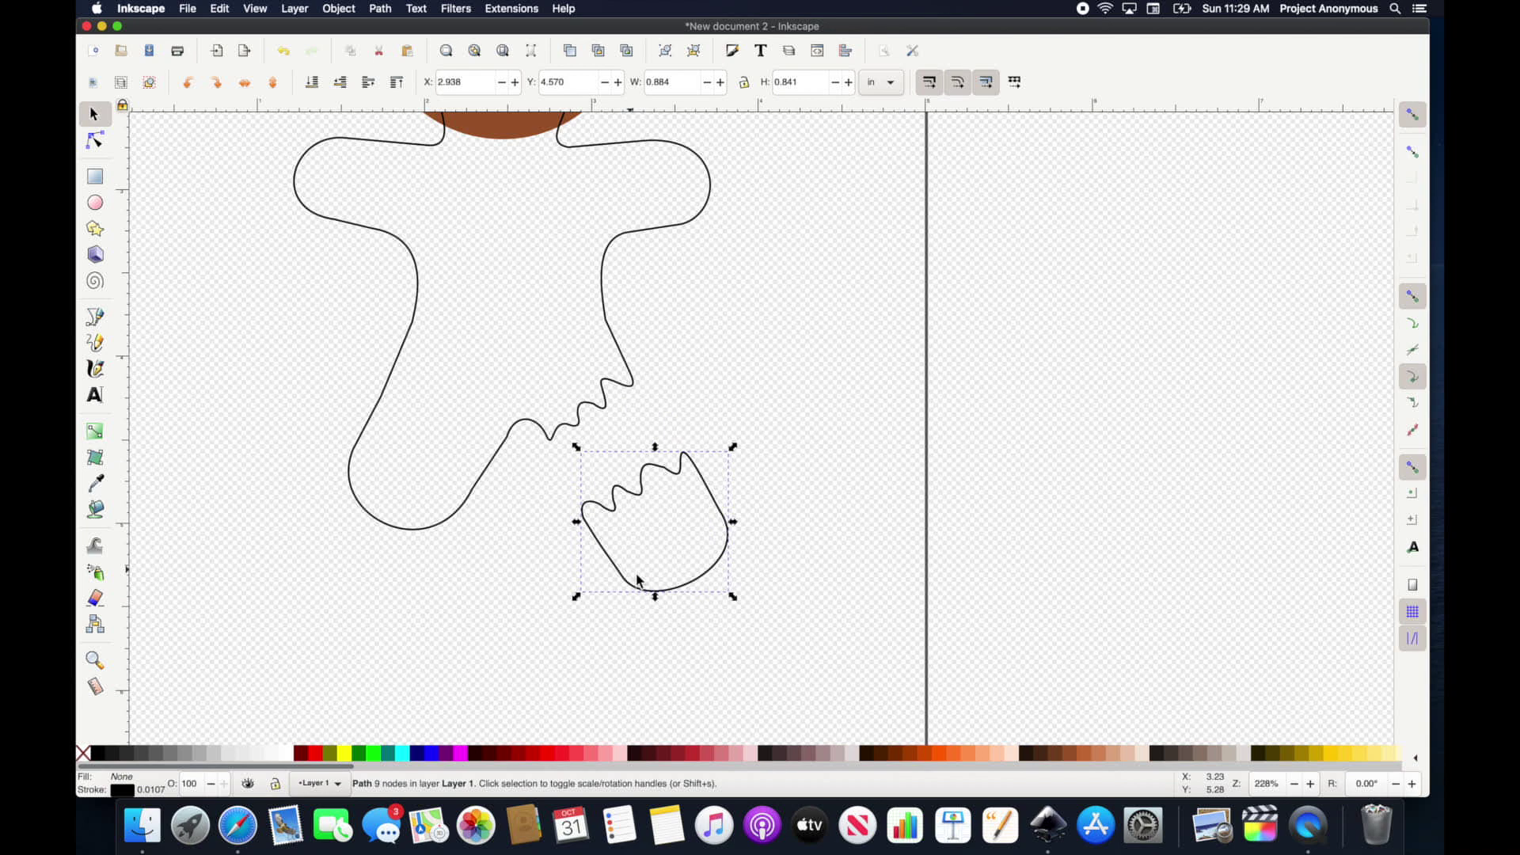
# Fill the leg piece and the body with the head's brown (#A05A2C) and remove their strokes.
pyautogui.click(1074, 756)
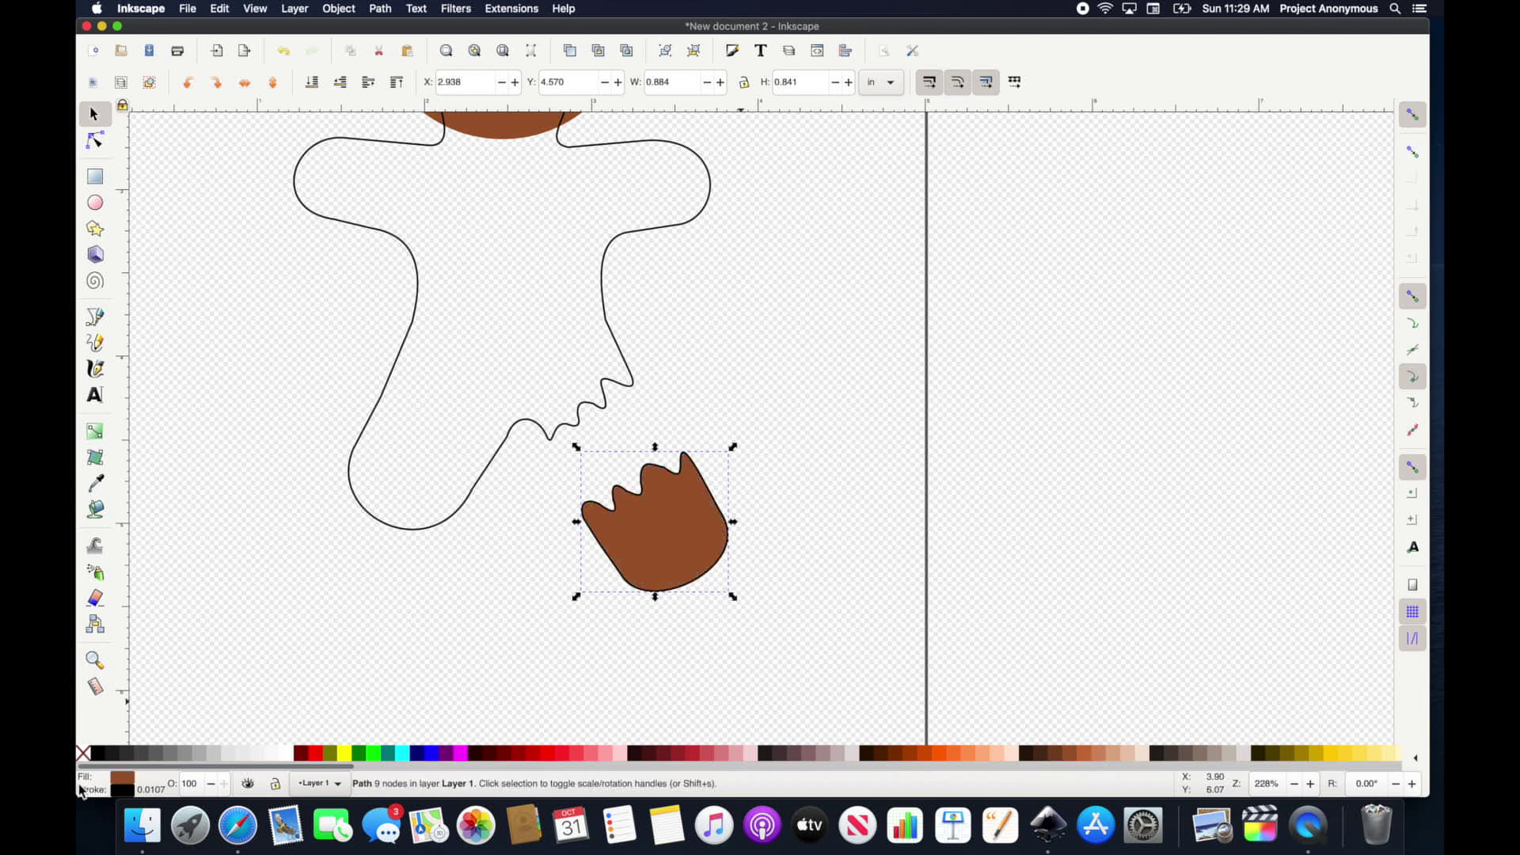
pyautogui.keyDown('shift'); pyautogui.click(81, 756); pyautogui.keyUp('shift')
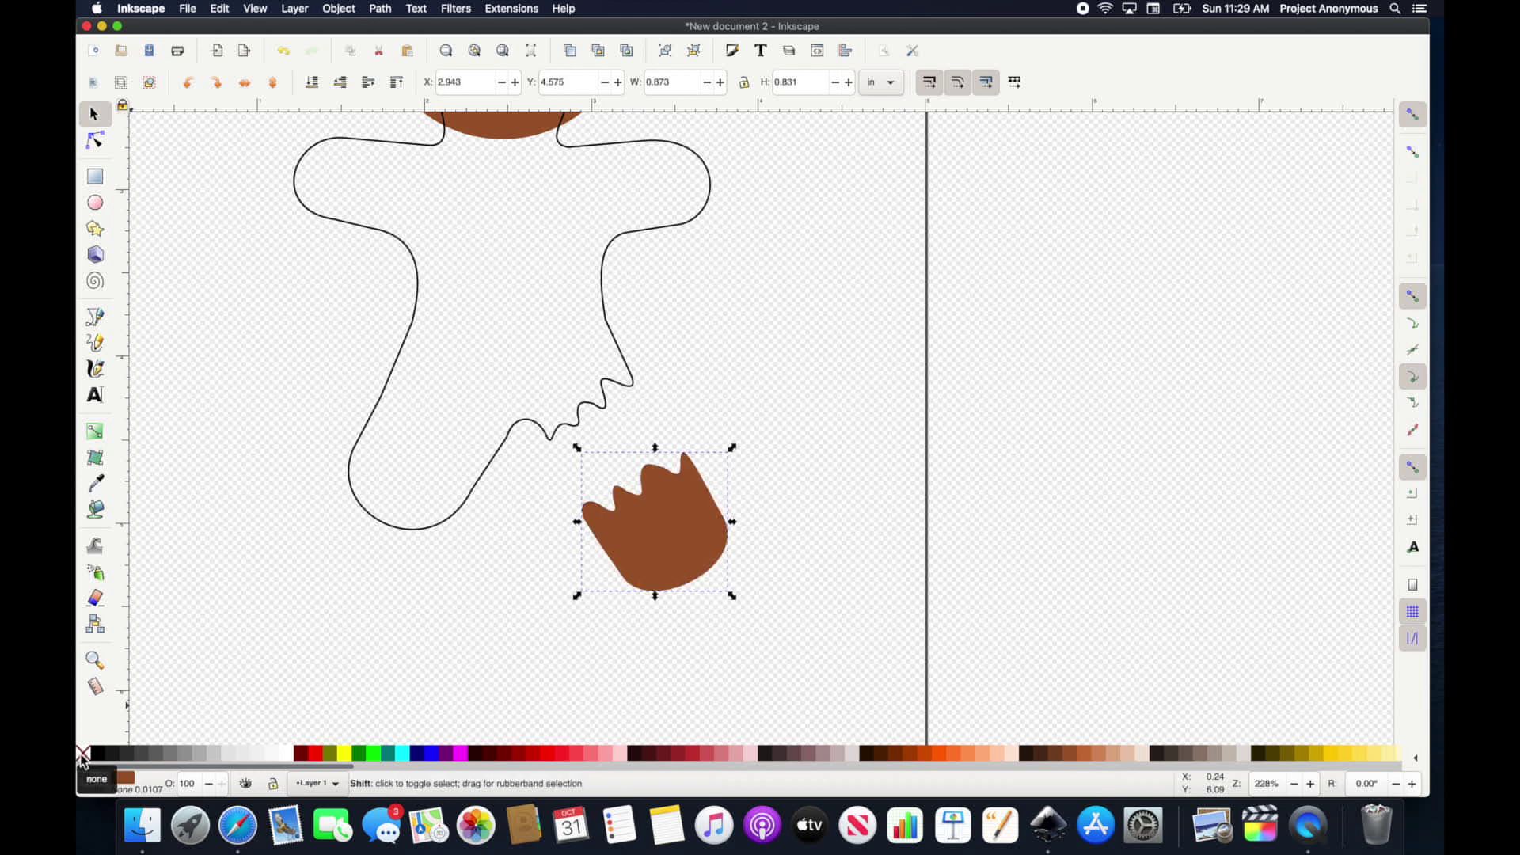
pyautogui.click(492, 472)
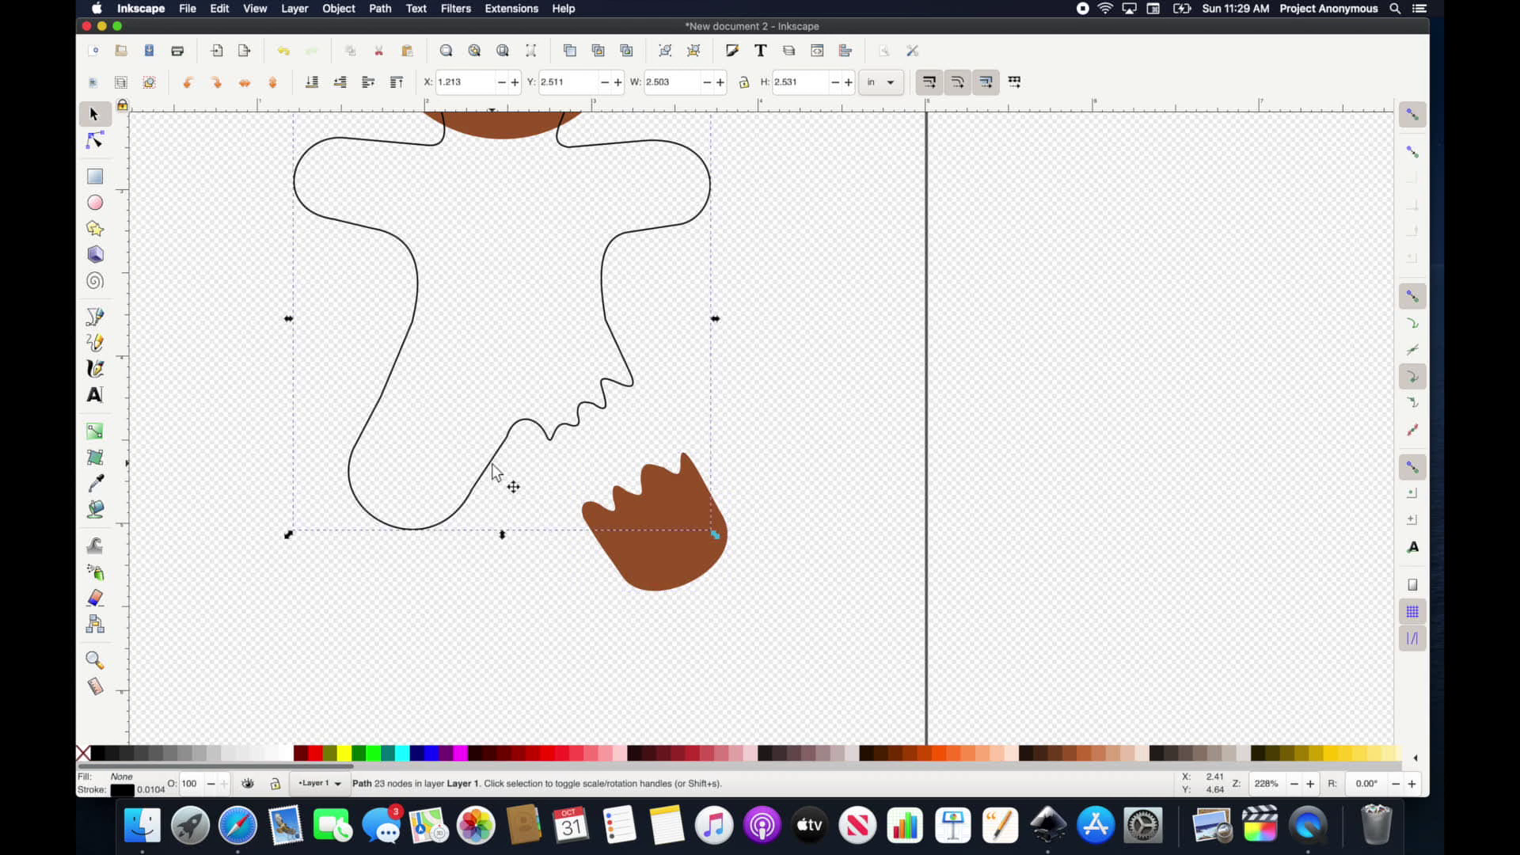
pyautogui.click(1081, 755)
pyautogui.click(1072, 756)
pyautogui.keyDown('shift'); pyautogui.click(84, 754); pyautogui.keyUp('shift')
# Merge the head and the body into one shape with a path Union.
pyautogui.scroll(5, 455, 457)
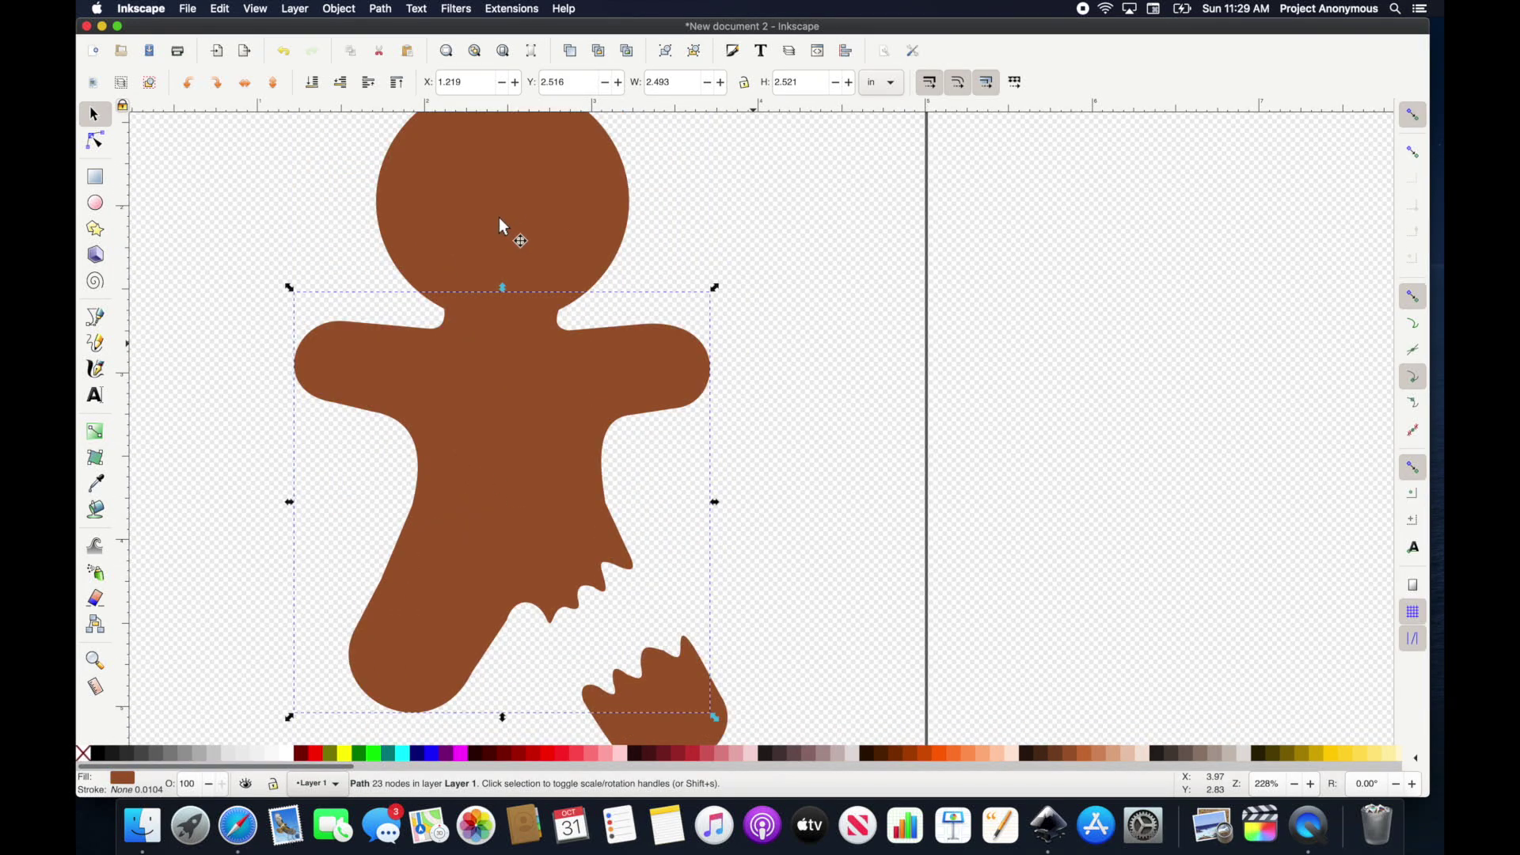
pyautogui.keyDown('shift'); pyautogui.click(385, 184); pyautogui.keyUp('shift')
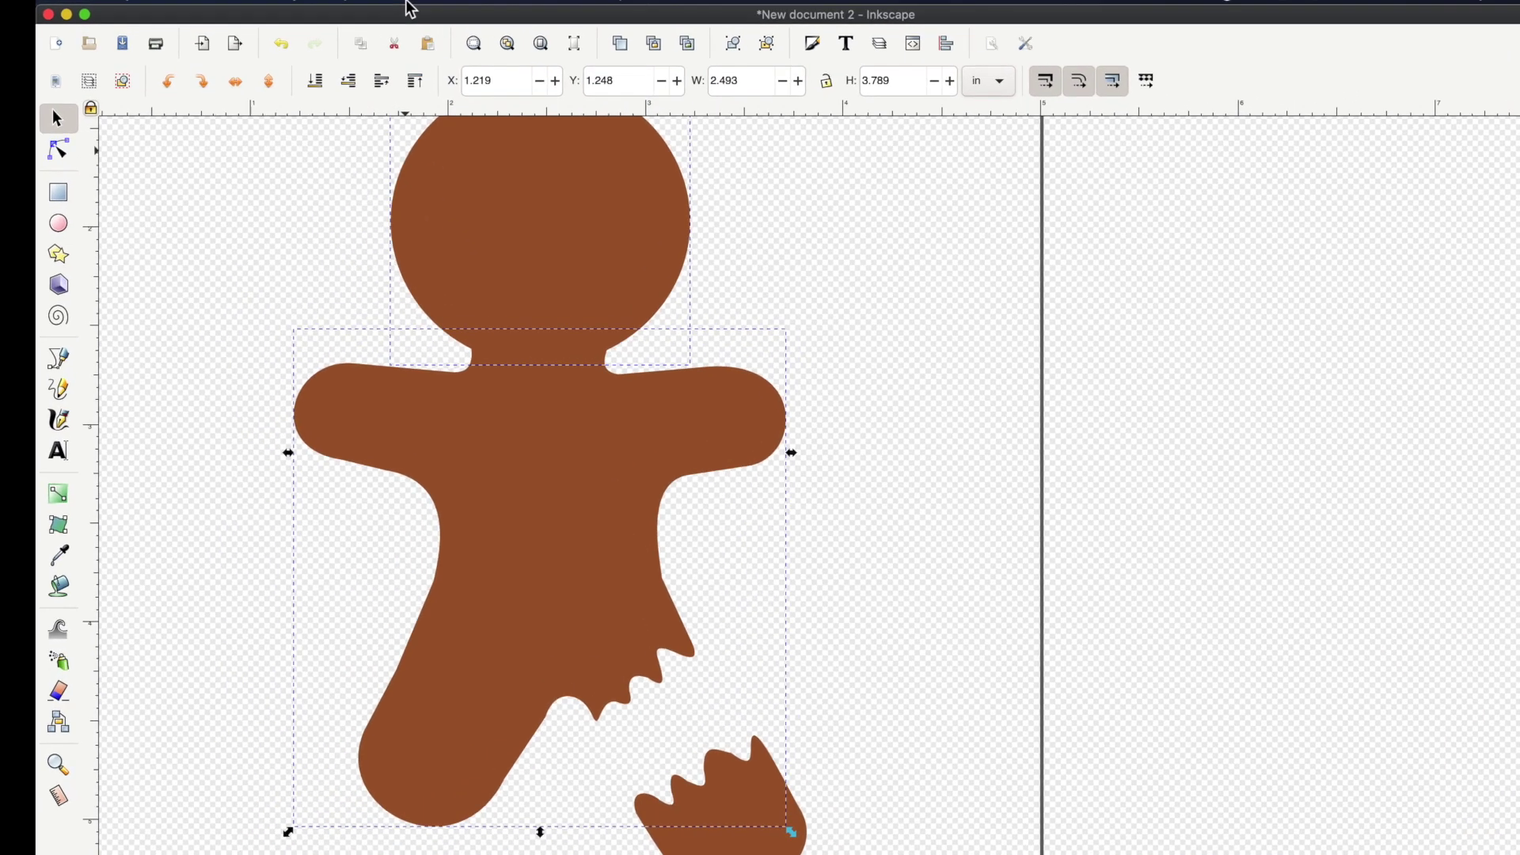
pyautogui.click(380, 9)
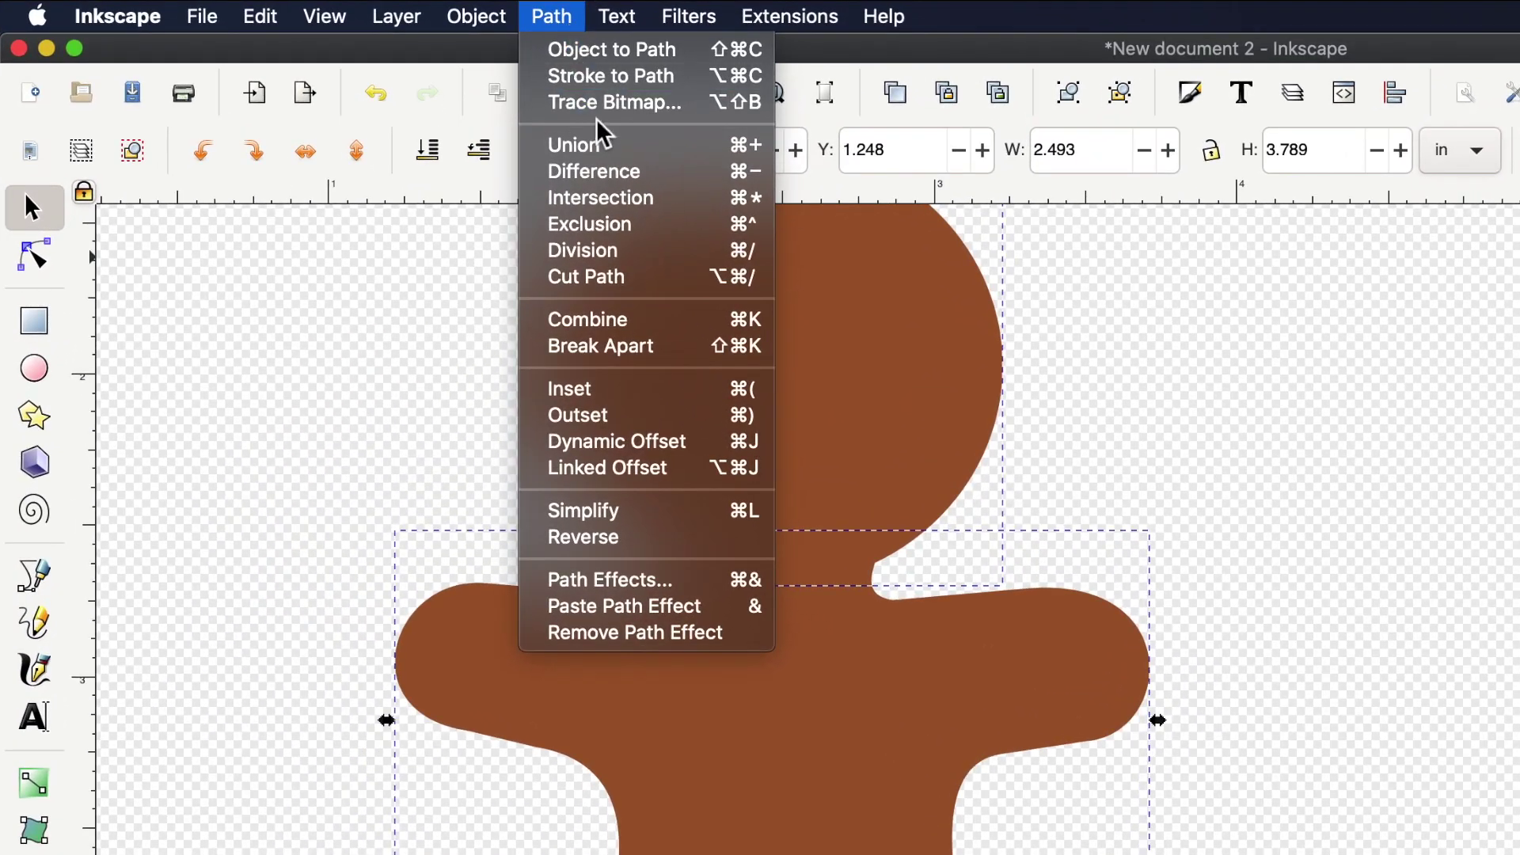
pyautogui.click(611, 145)
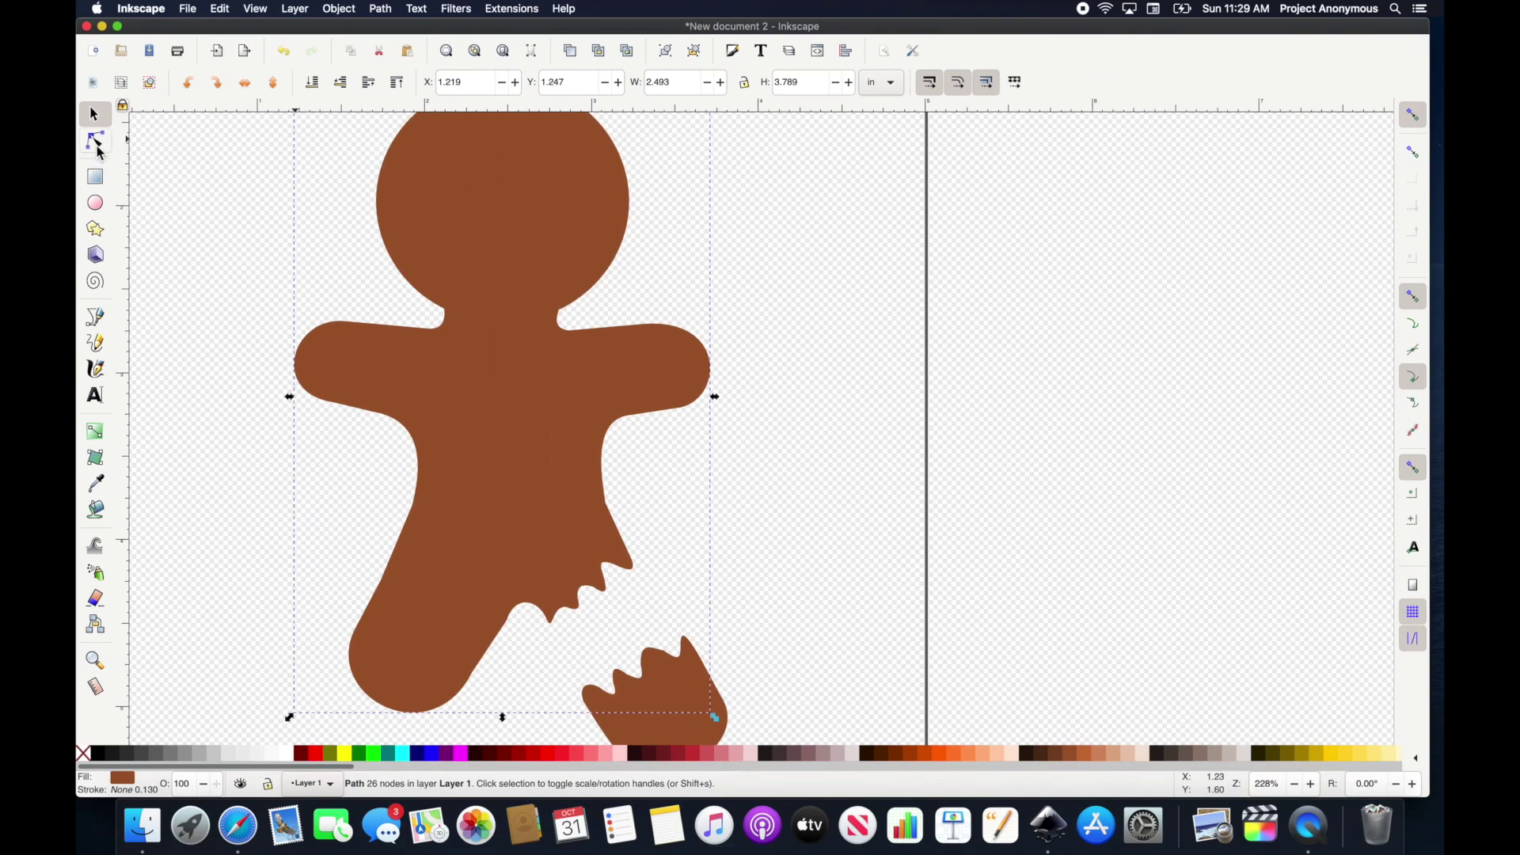
# Turn off snapping and draw a curved open line across the end of each arm with the Bezier tool.
pyautogui.click(96, 142)
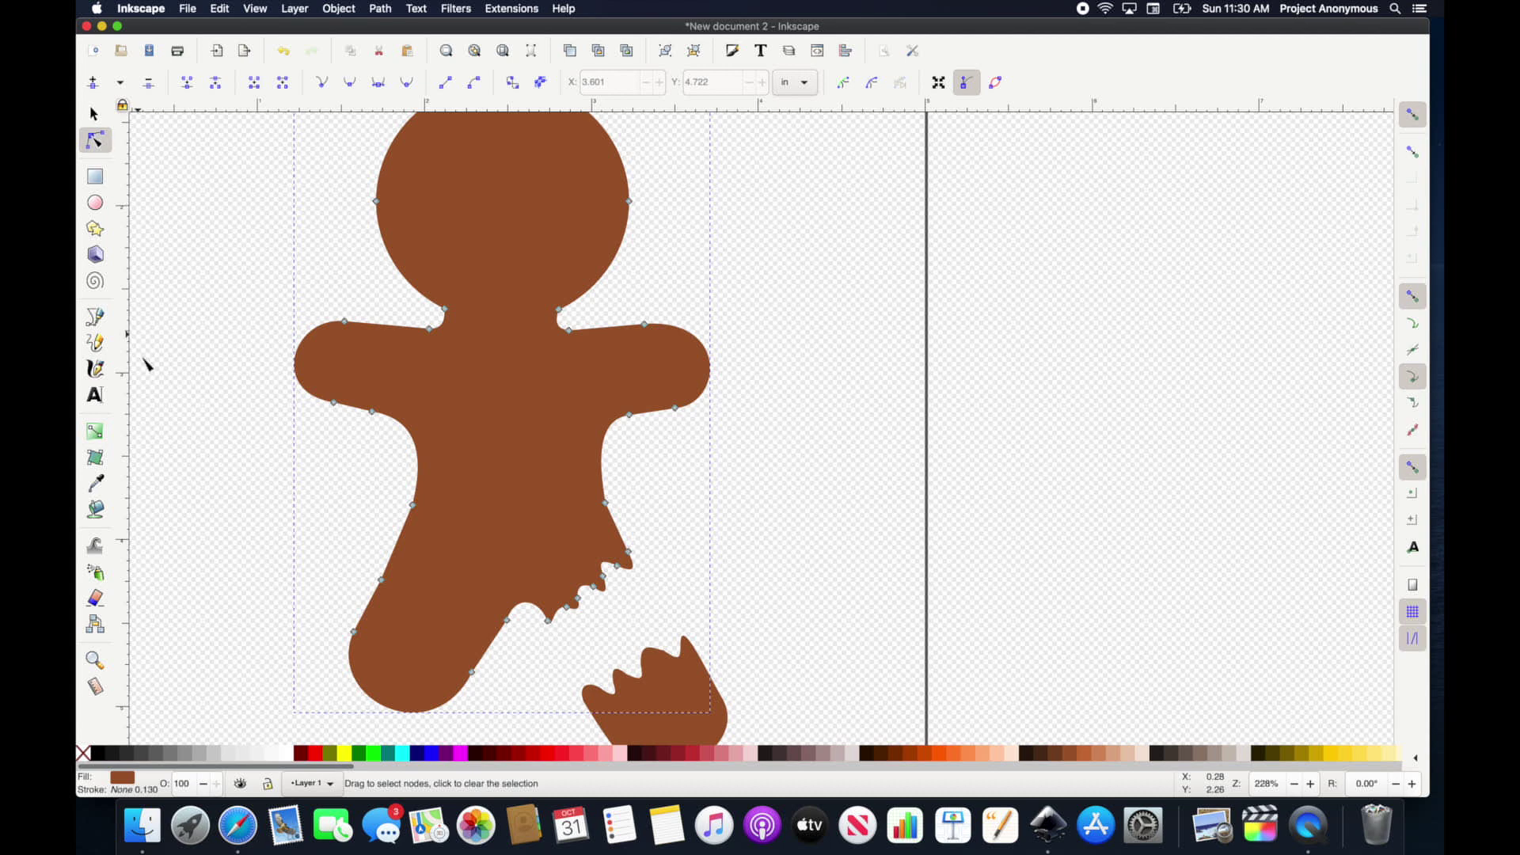
pyautogui.click(99, 323)
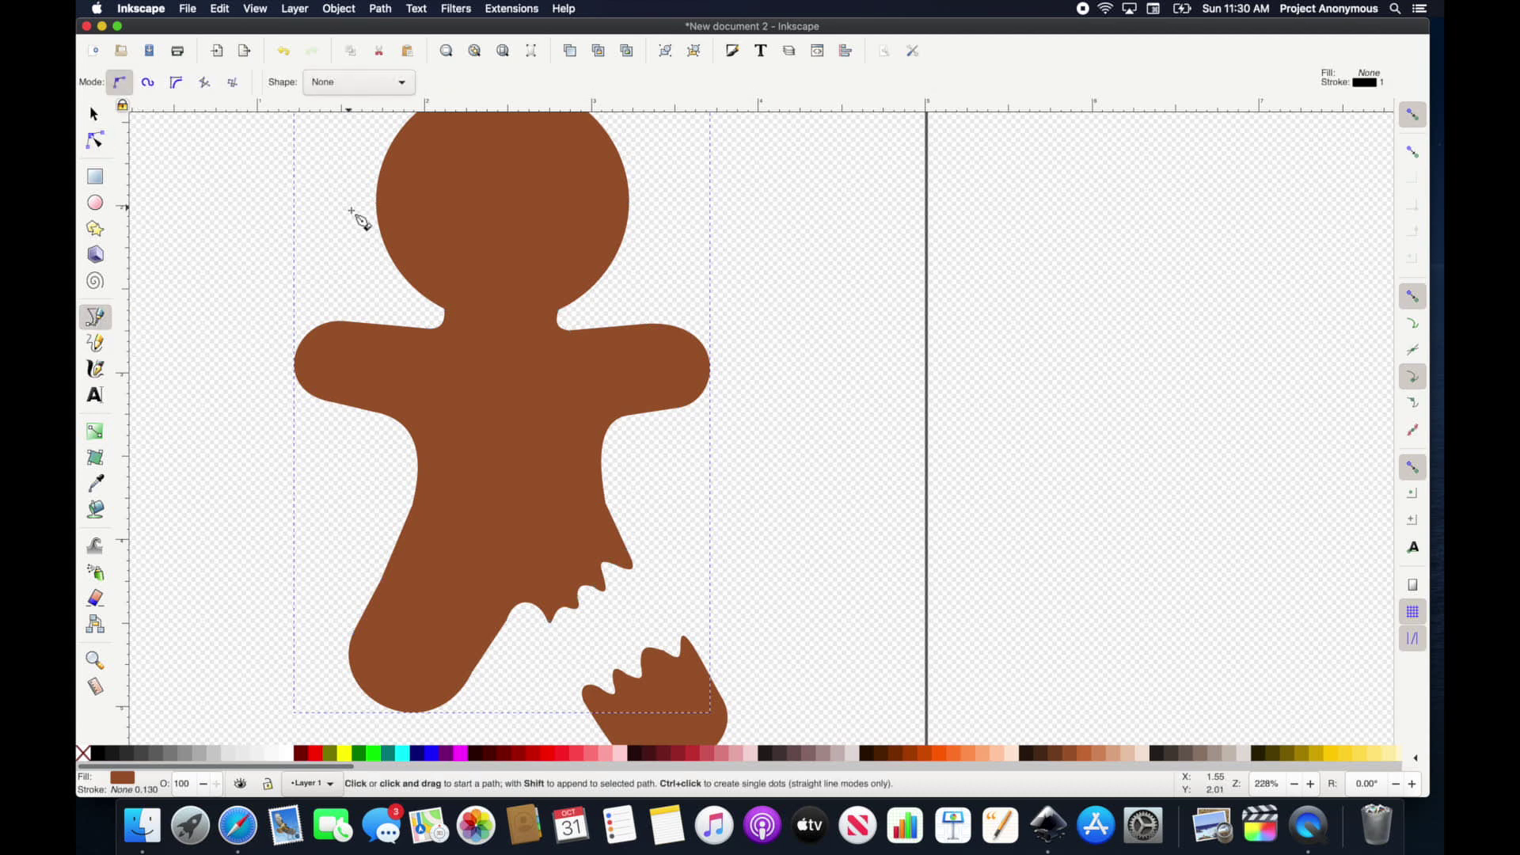
pyautogui.hotkey('shift', '5')
pyautogui.click(332, 400)
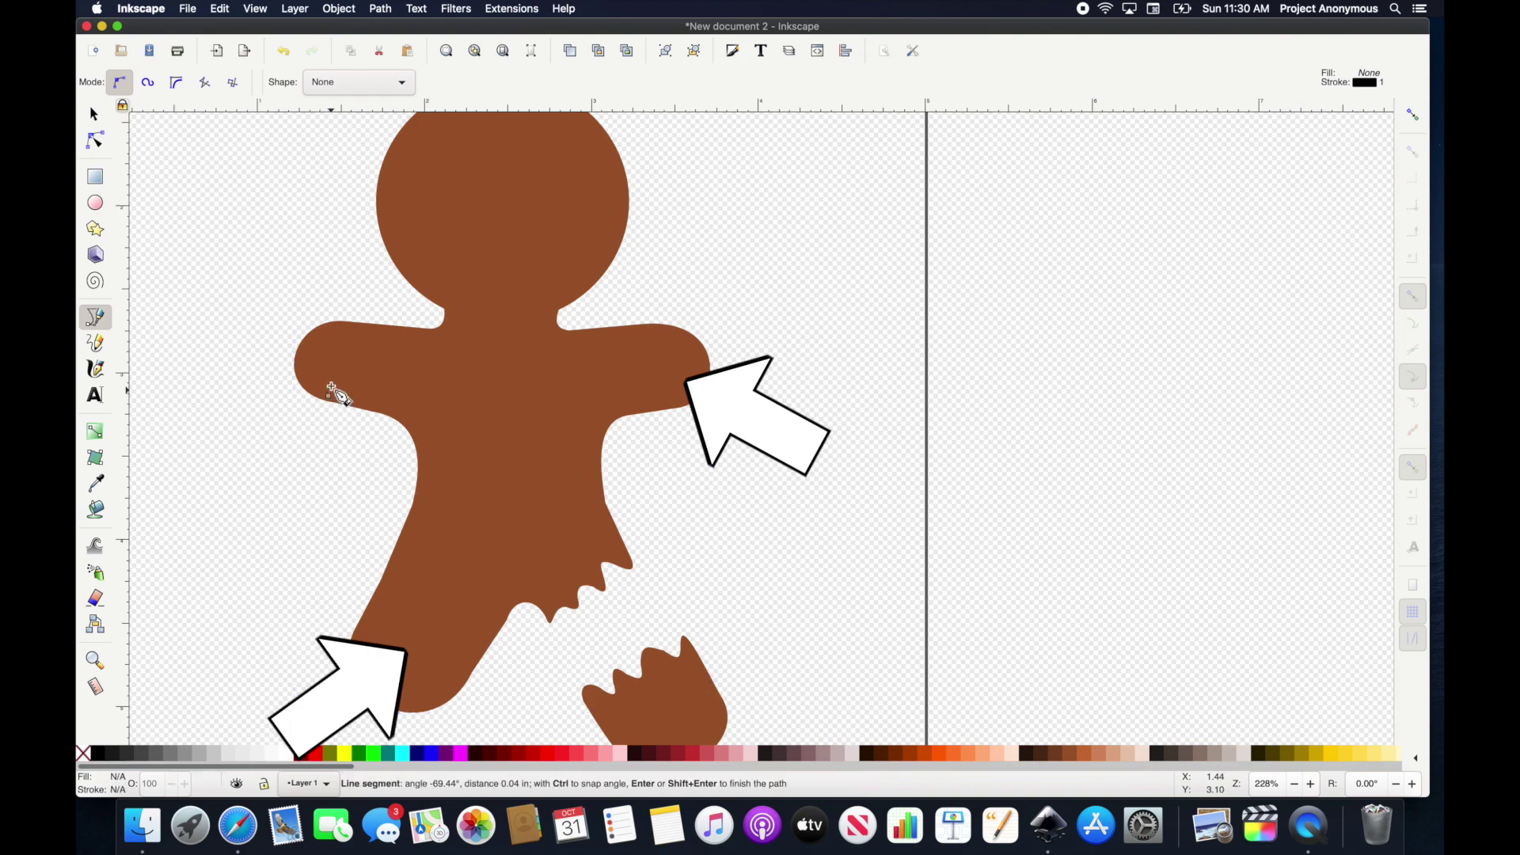
pyautogui.doubleClick(353, 328)
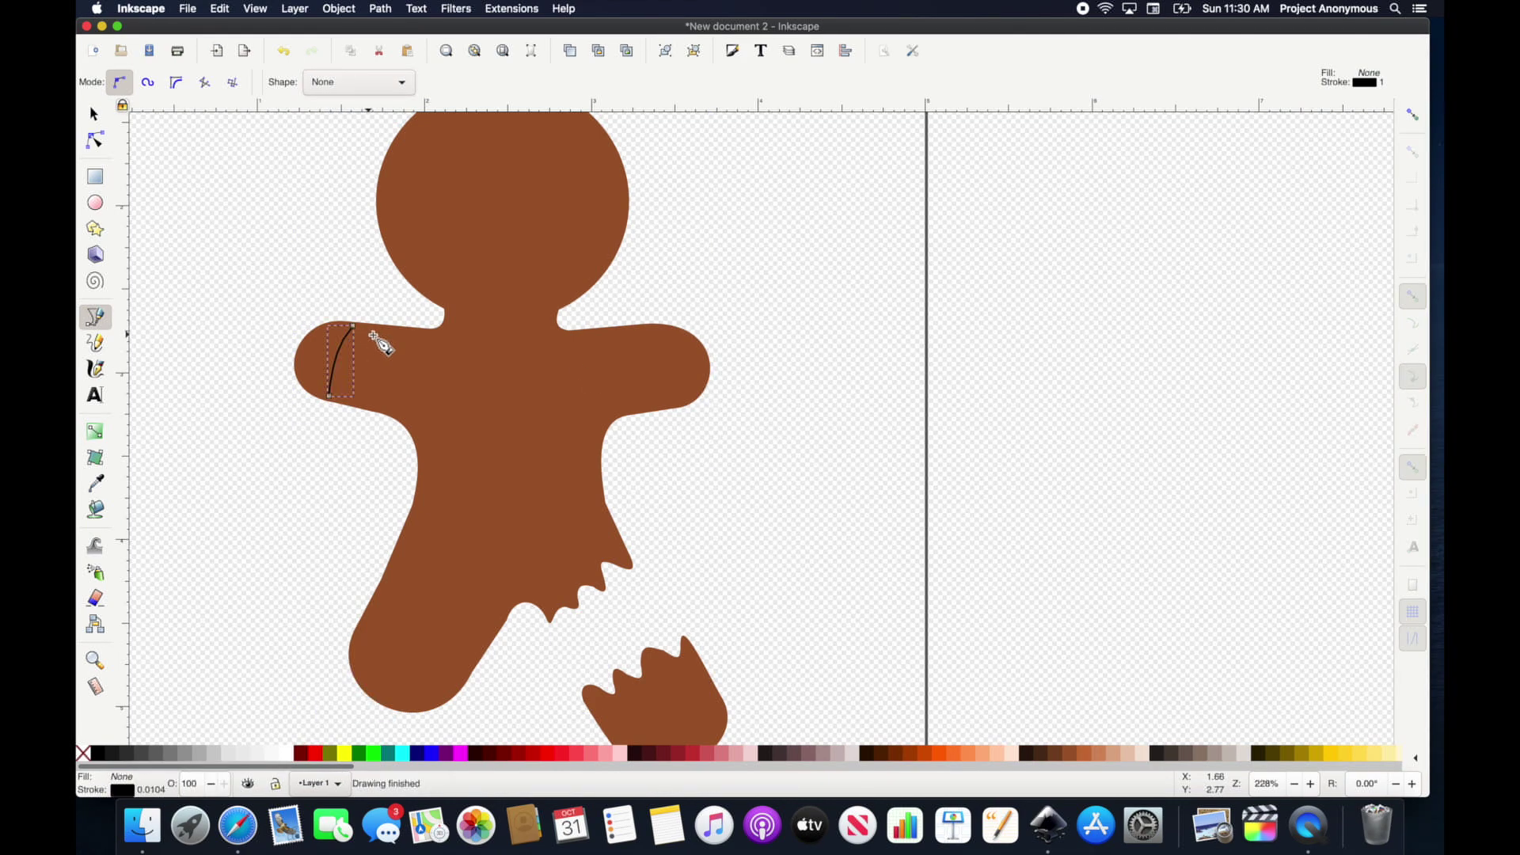
pyautogui.click(675, 403)
pyautogui.doubleClick(660, 330)
# Draw open lines across the foot, the broken-off leg piece and the waist.
pyautogui.click(358, 638)
pyautogui.doubleClick(437, 703)
pyautogui.scroll(-5, 554, 594)
pyautogui.click(592, 483)
pyautogui.doubleClick(679, 438)
pyautogui.click(369, 254)
pyautogui.doubleClick(572, 252)
# Bend the left arm's line into a wave and set its stroke to white.
pyautogui.scroll(3, 532, 326)
pyautogui.hscroll(-4, 532, 325)
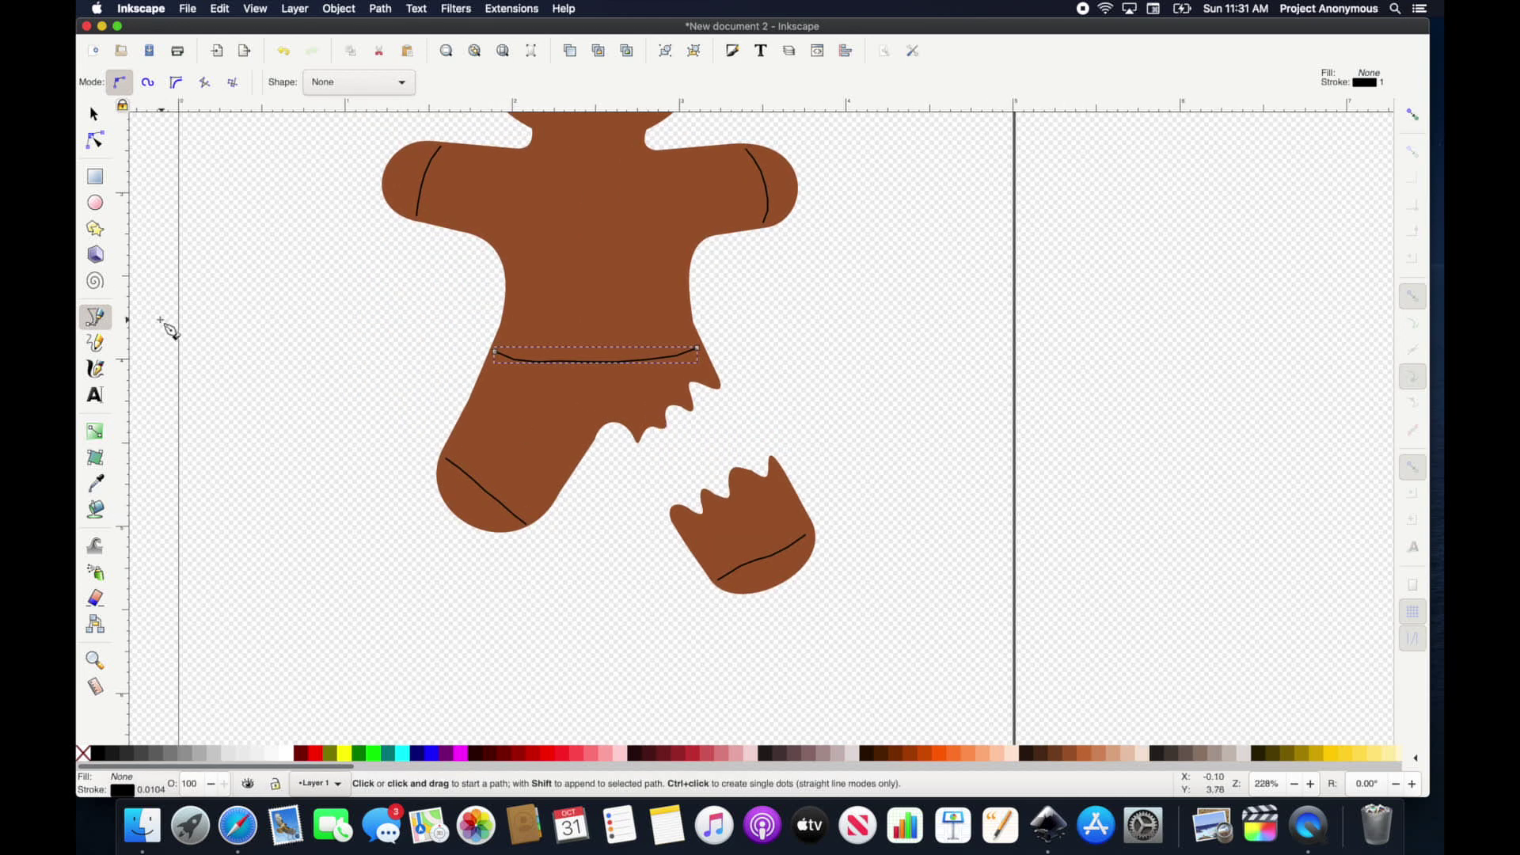
pyautogui.press('n')
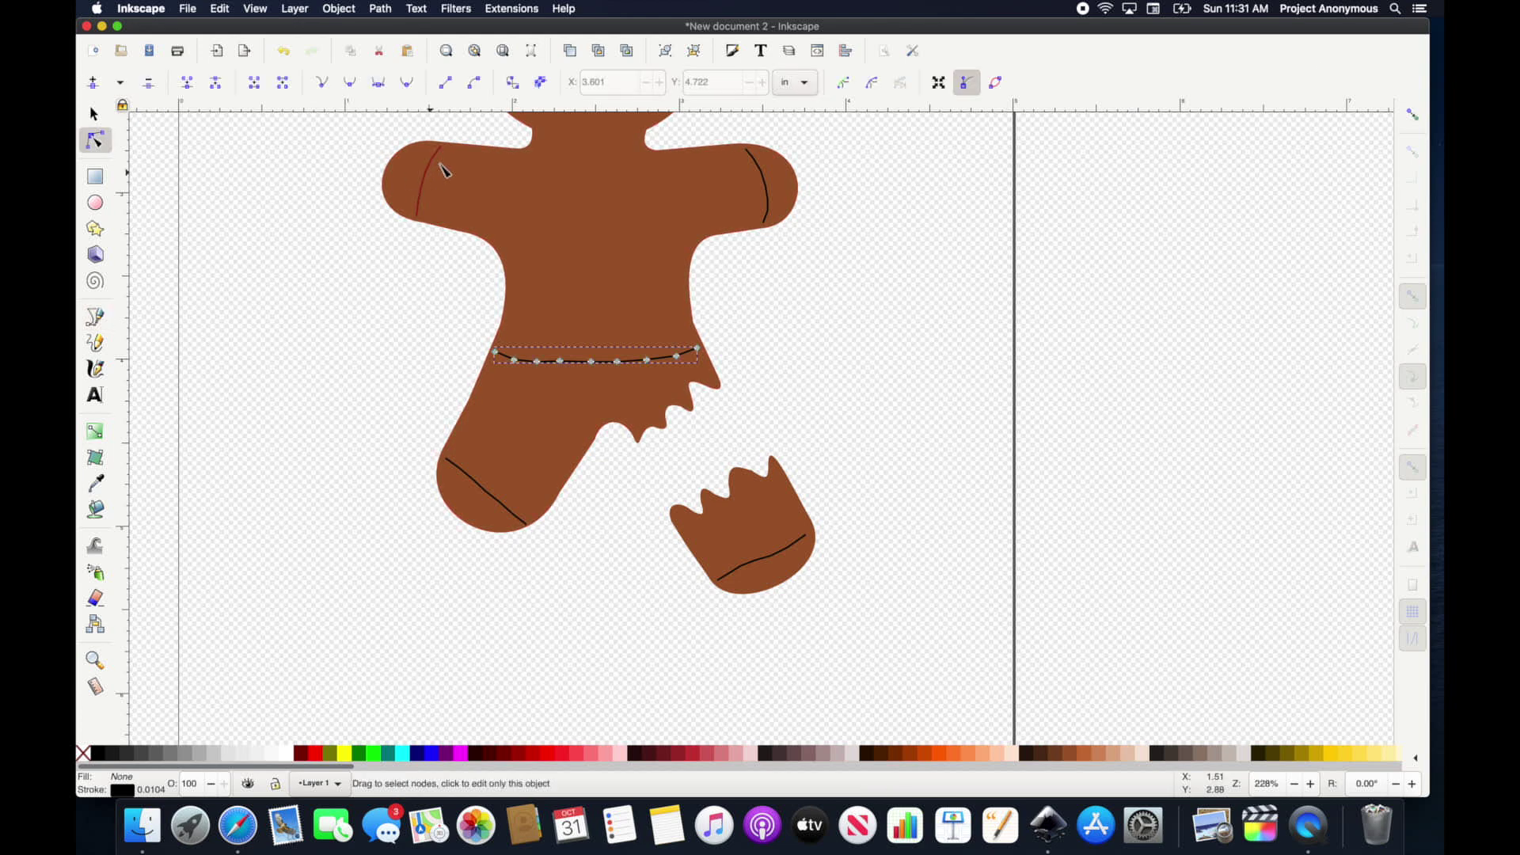
pyautogui.click(441, 159)
pyautogui.scroll(3, 441, 159)
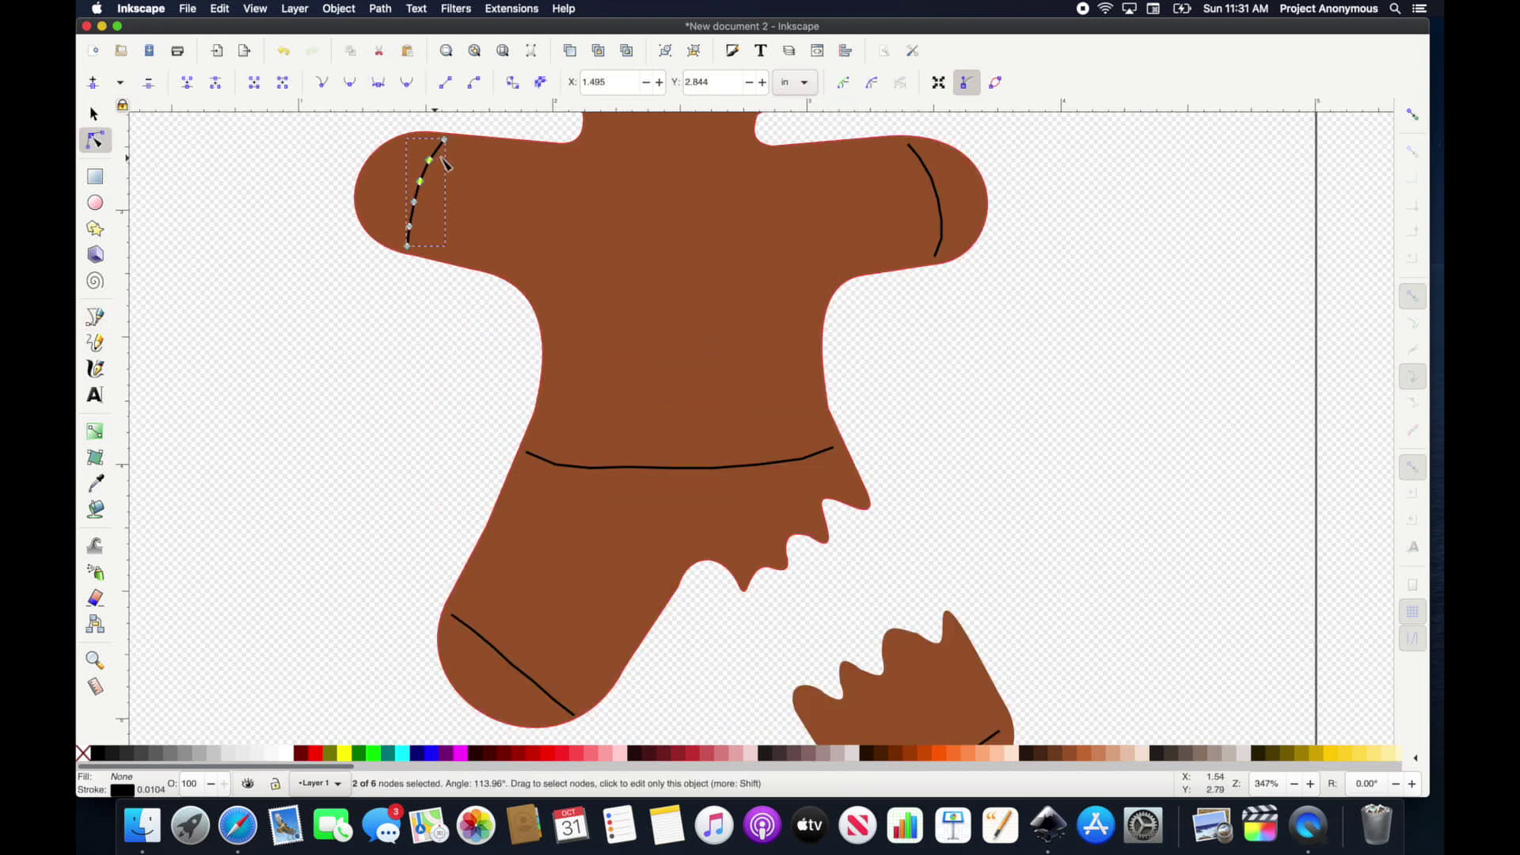
pyautogui.moveTo(436, 147); pyautogui.dragTo(421, 181)
pyautogui.moveTo(406, 209); pyautogui.dragTo(388, 278)
pyautogui.keyDown('shift'); pyautogui.click(286, 753); pyautogui.keyUp('shift')
# Bend the right arm's line into a wave and set its stroke to white.
pyautogui.click(1165, 148)
pyautogui.moveTo(1164, 148); pyautogui.dragTo(1169, 145)
pyautogui.moveTo(1182, 173); pyautogui.dragTo(1200, 204)
pyautogui.moveTo(1204, 238); pyautogui.dragTo(1200, 239)
pyautogui.moveTo(1202, 294); pyautogui.dragTo(1198, 292)
pyautogui.keyDown('shift'); pyautogui.click(286, 753); pyautogui.keyUp('shift')
# Shape the waist line into a wave across the body and give it a white stroke.
pyautogui.scroll(-4, 595, 495)
pyautogui.click(595, 495)
pyautogui.moveTo(595, 495); pyautogui.dragTo(601, 491)
pyautogui.moveTo(644, 508); pyautogui.dragTo(645, 514)
pyautogui.moveTo(697, 508); pyautogui.dragTo(699, 505)
pyautogui.moveTo(760, 508); pyautogui.dragTo(762, 519)
pyautogui.moveTo(826, 510); pyautogui.dragTo(892, 519)
# Bend the foot's line into a wave and set its stroke to white.
pyautogui.moveTo(536, 612); pyautogui.dragTo(542, 608)
pyautogui.moveTo(566, 638); pyautogui.dragTo(560, 643)
pyautogui.moveTo(599, 666); pyautogui.dragTo(605, 661)
pyautogui.moveTo(631, 693); pyautogui.dragTo(625, 696)
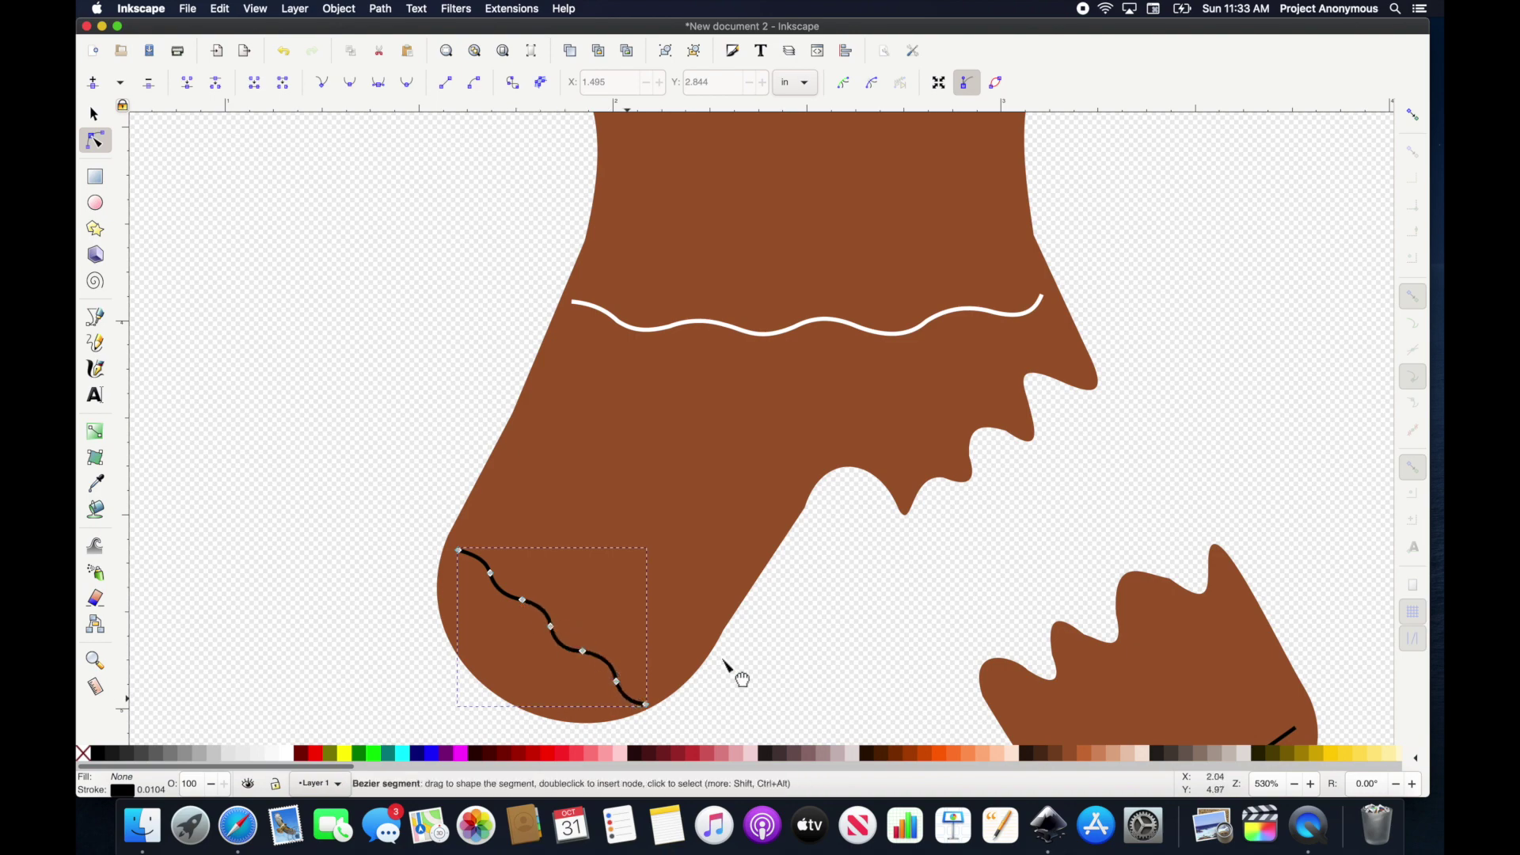
pyautogui.keyDown('shift'); pyautogui.click(287, 753); pyautogui.keyUp('shift')
# Bend the line on the broken-off leg piece into a wave and give it a white stroke.
pyautogui.scroll(-4, 645, 555)
pyautogui.click(921, 593)
pyautogui.moveTo(920, 592); pyautogui.dragTo(918, 587)
# Select the five white wavy lines together.
pyautogui.keyDown('shift'); pyautogui.click(405, 428); pyautogui.keyUp('shift')
pyautogui.scroll(-4, 416, 416)
pyautogui.keyDown('shift'); pyautogui.click(516, 450); pyautogui.keyUp('shift')
pyautogui.keyDown('shift'); pyautogui.click(434, 278); pyautogui.keyUp('shift')
pyautogui.keyDown('shift'); pyautogui.click(735, 287); pyautogui.keyUp('shift')
# Add a layer named Decoration above the current layer.
pyautogui.click(378, 10)
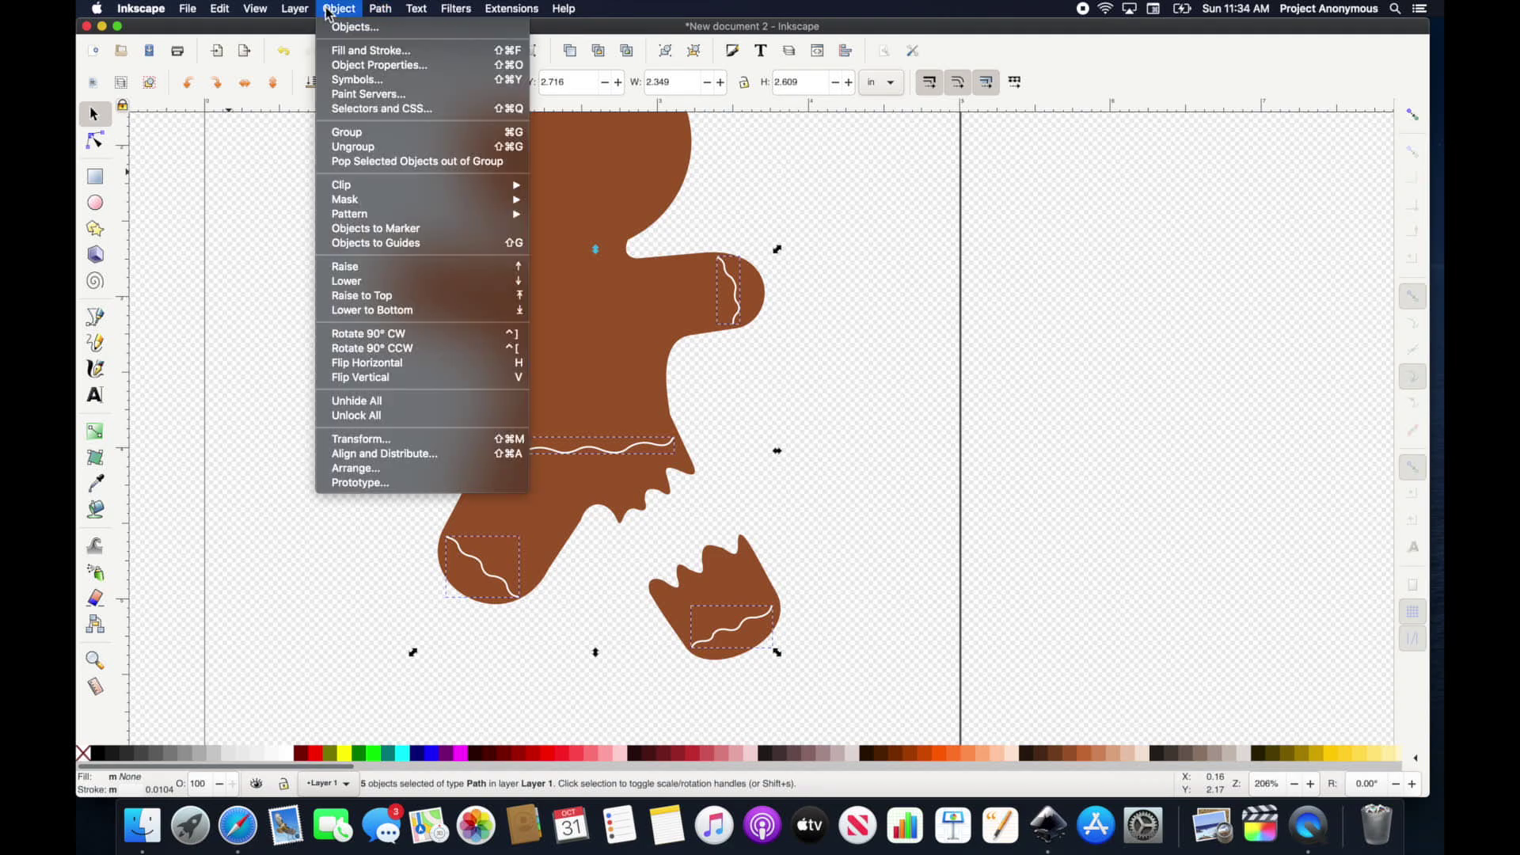
pyautogui.moveTo(299, 11)
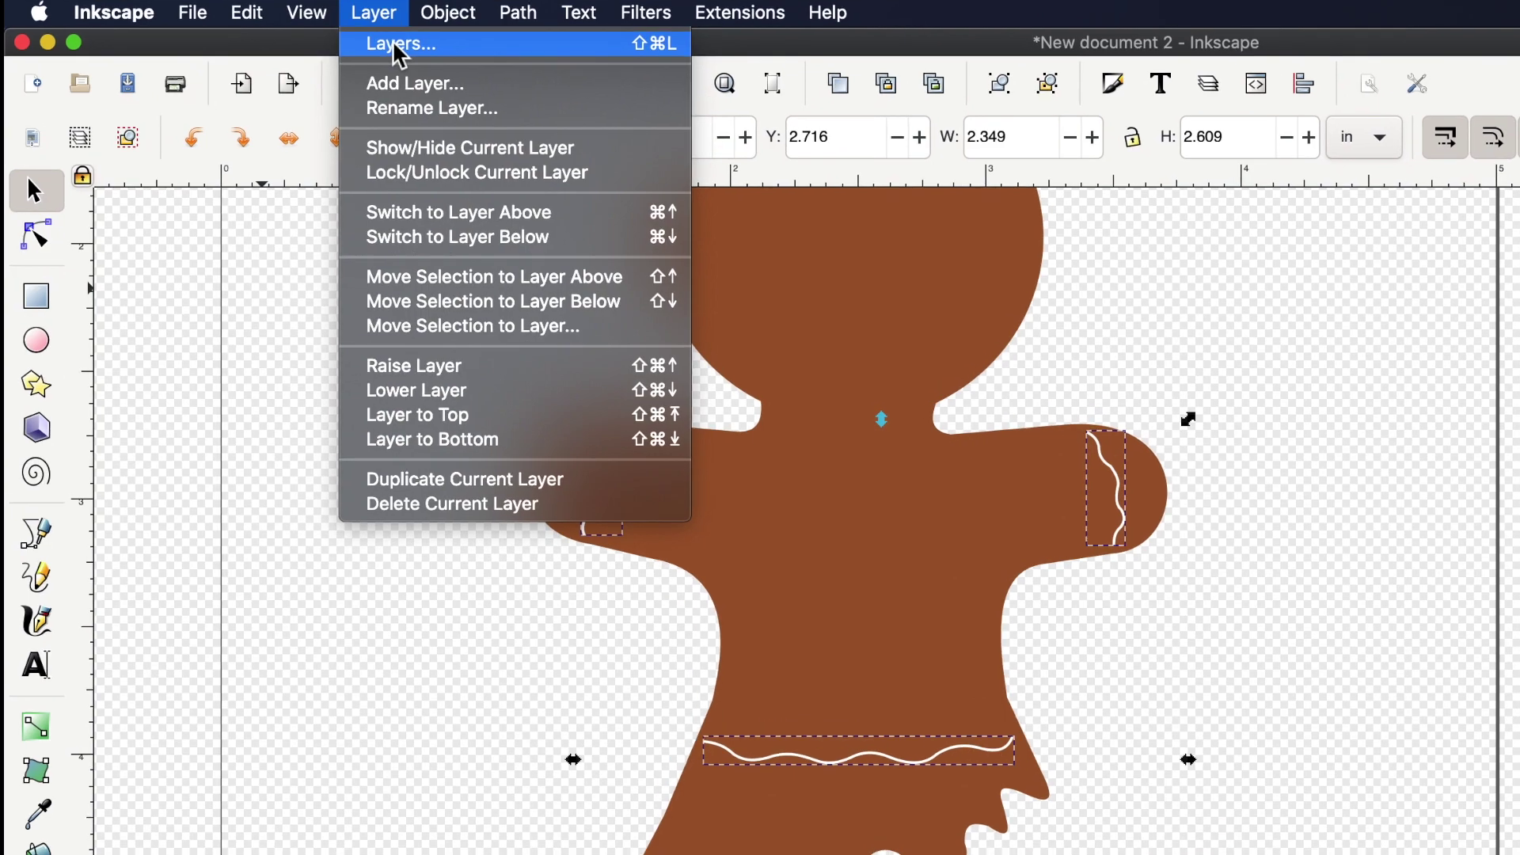
pyautogui.click(400, 53)
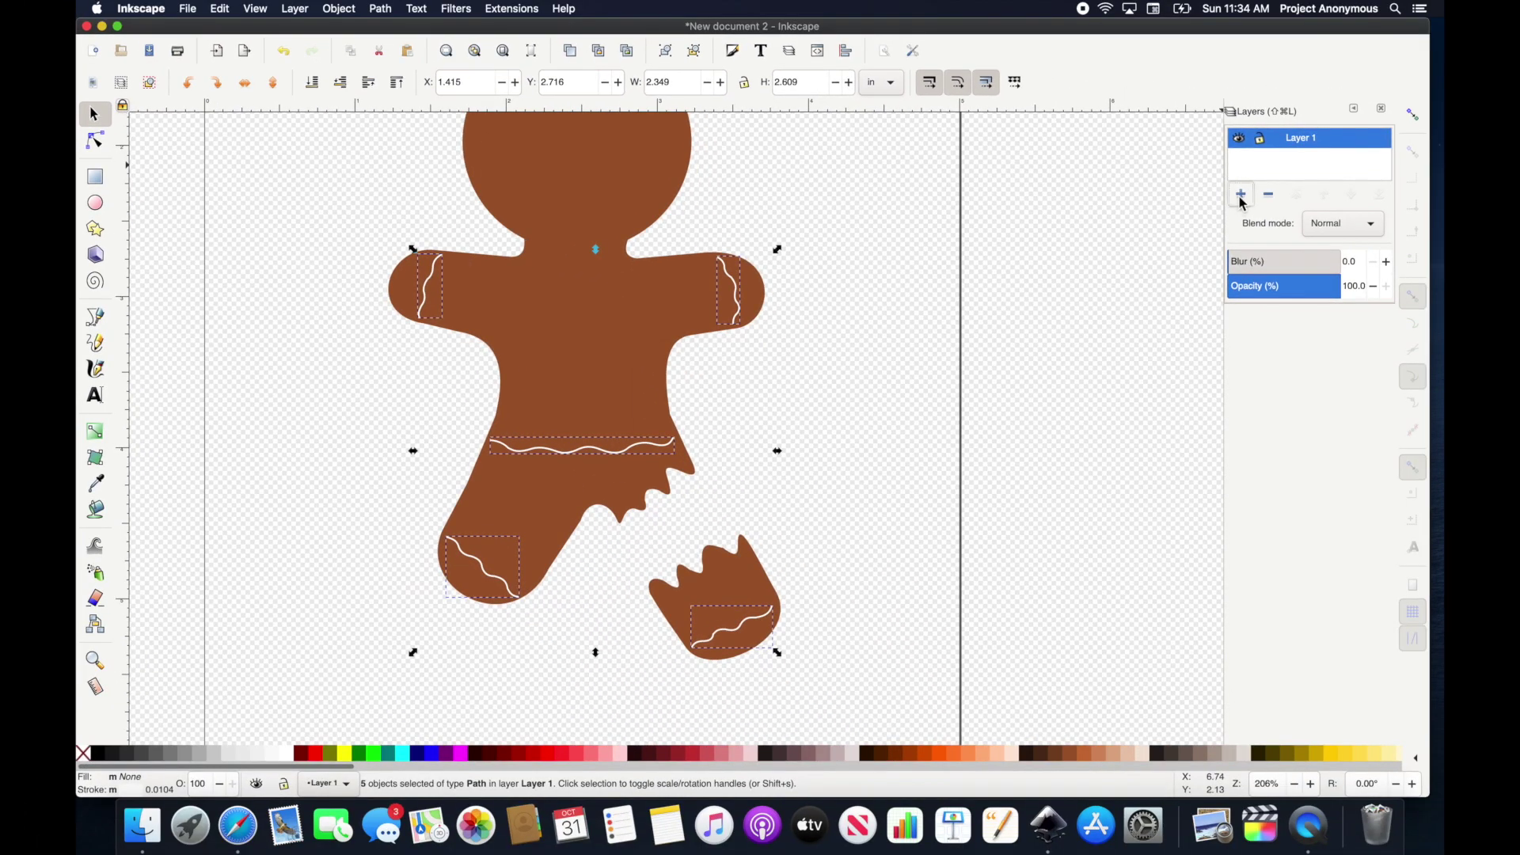
pyautogui.click(1241, 198)
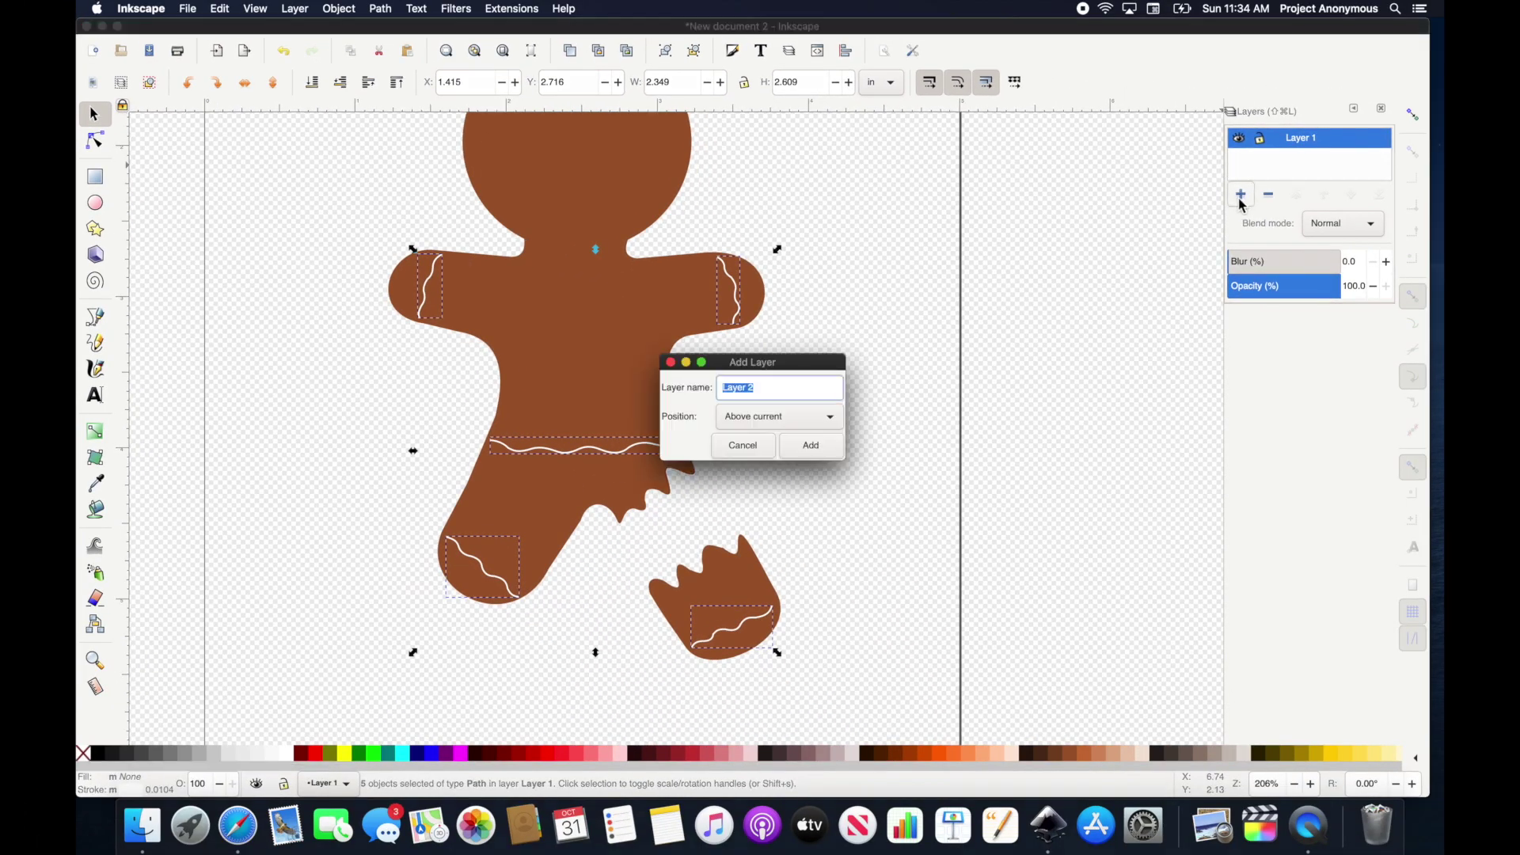
pyautogui.write('Decoration')
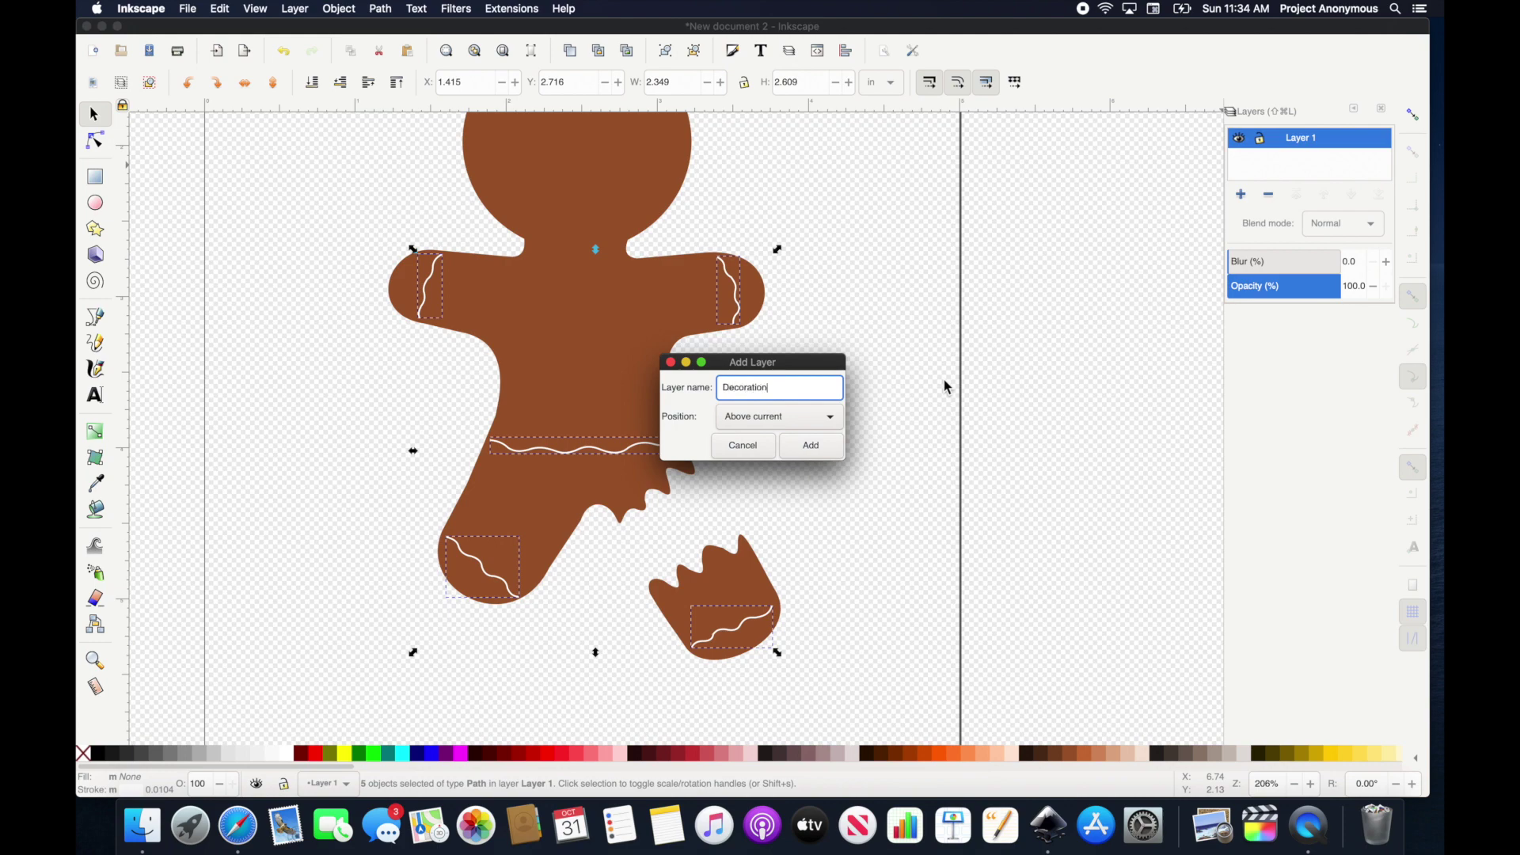
pyautogui.click(811, 445)
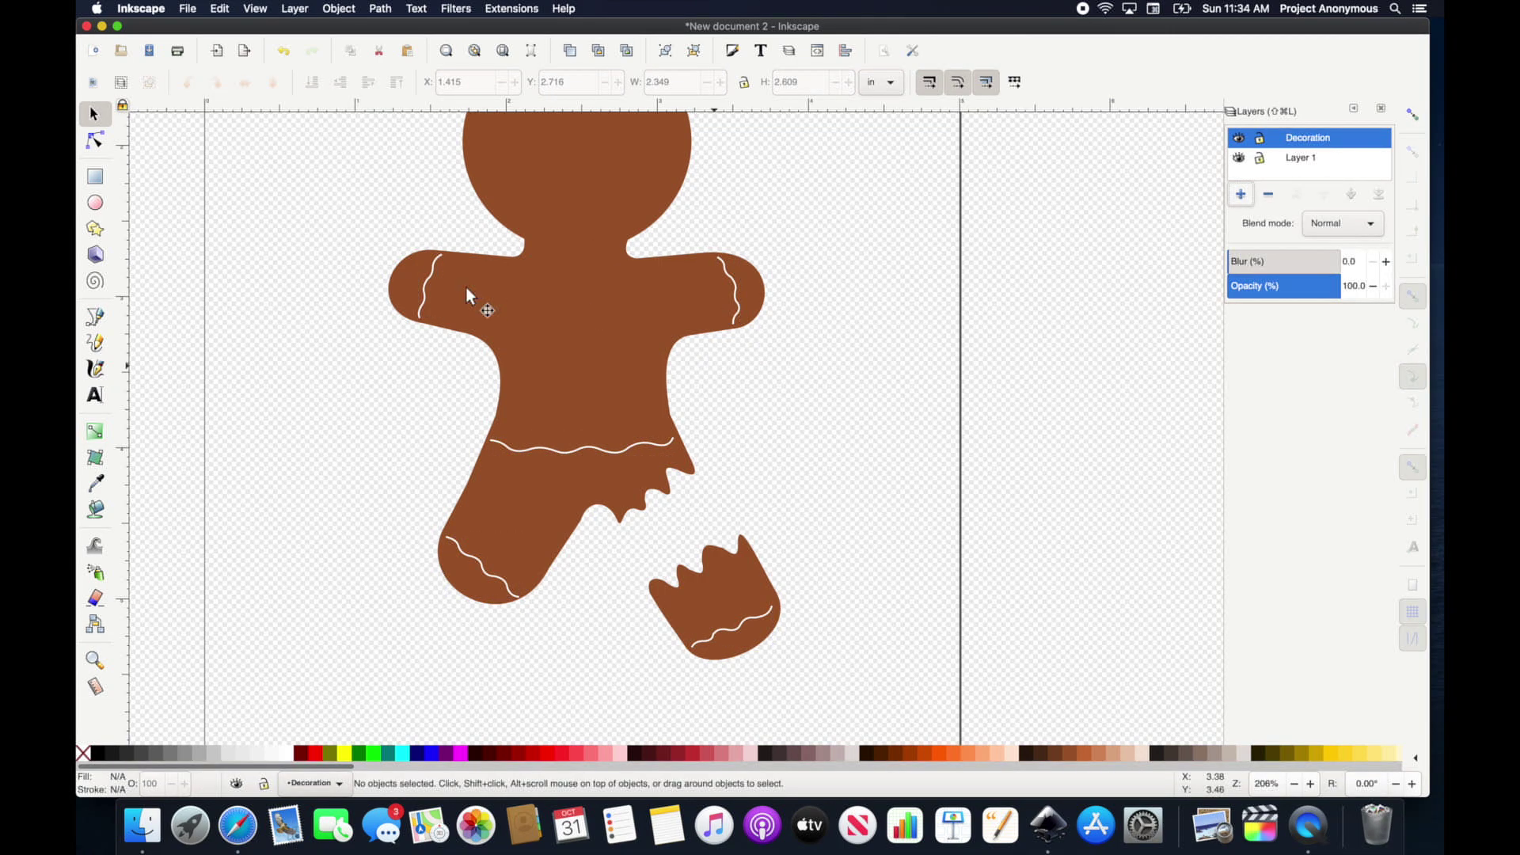
# Enlarge the layer list, hide Layer 1 and show it again to check what it contains.
pyautogui.moveTo(1226, 349); pyautogui.dragTo(1040, 343)
pyautogui.click(1050, 158)
pyautogui.click(1051, 158)
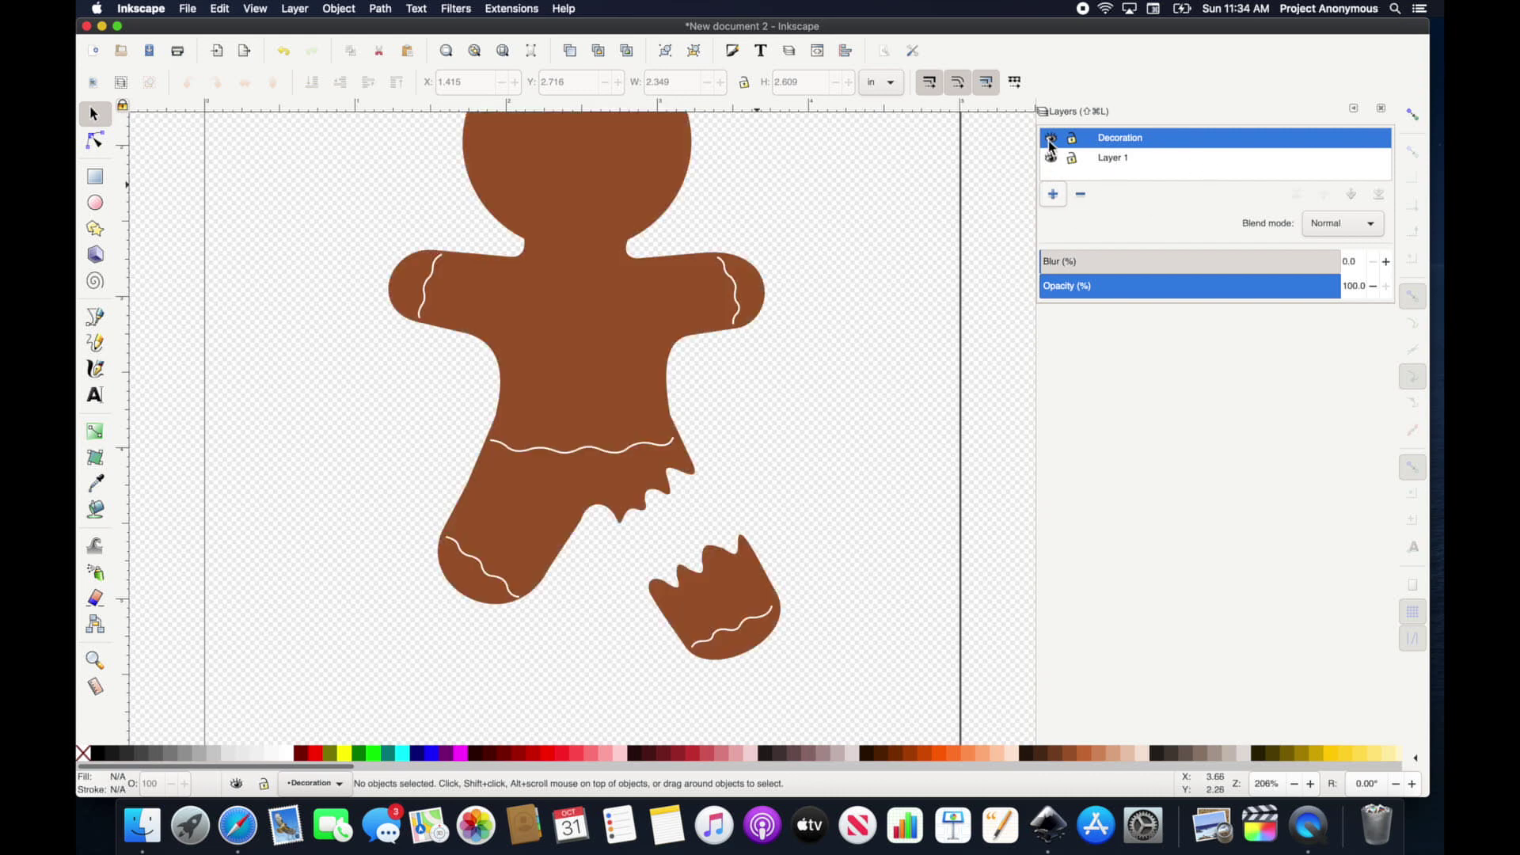
# Select the wavy lines on the arms, waist, foot and leg piece and move them to the Decoration layer.
pyautogui.click(725, 289)
pyautogui.keyDown('shift'); pyautogui.click(431, 279); pyautogui.keyUp('shift')
pyautogui.keyDown('shift'); pyautogui.click(549, 450); pyautogui.keyUp('shift')
pyautogui.keyDown('shift'); pyautogui.click(471, 549); pyautogui.keyUp('shift')
pyautogui.keyDown('shift'); pyautogui.click(739, 636); pyautogui.keyUp('shift')
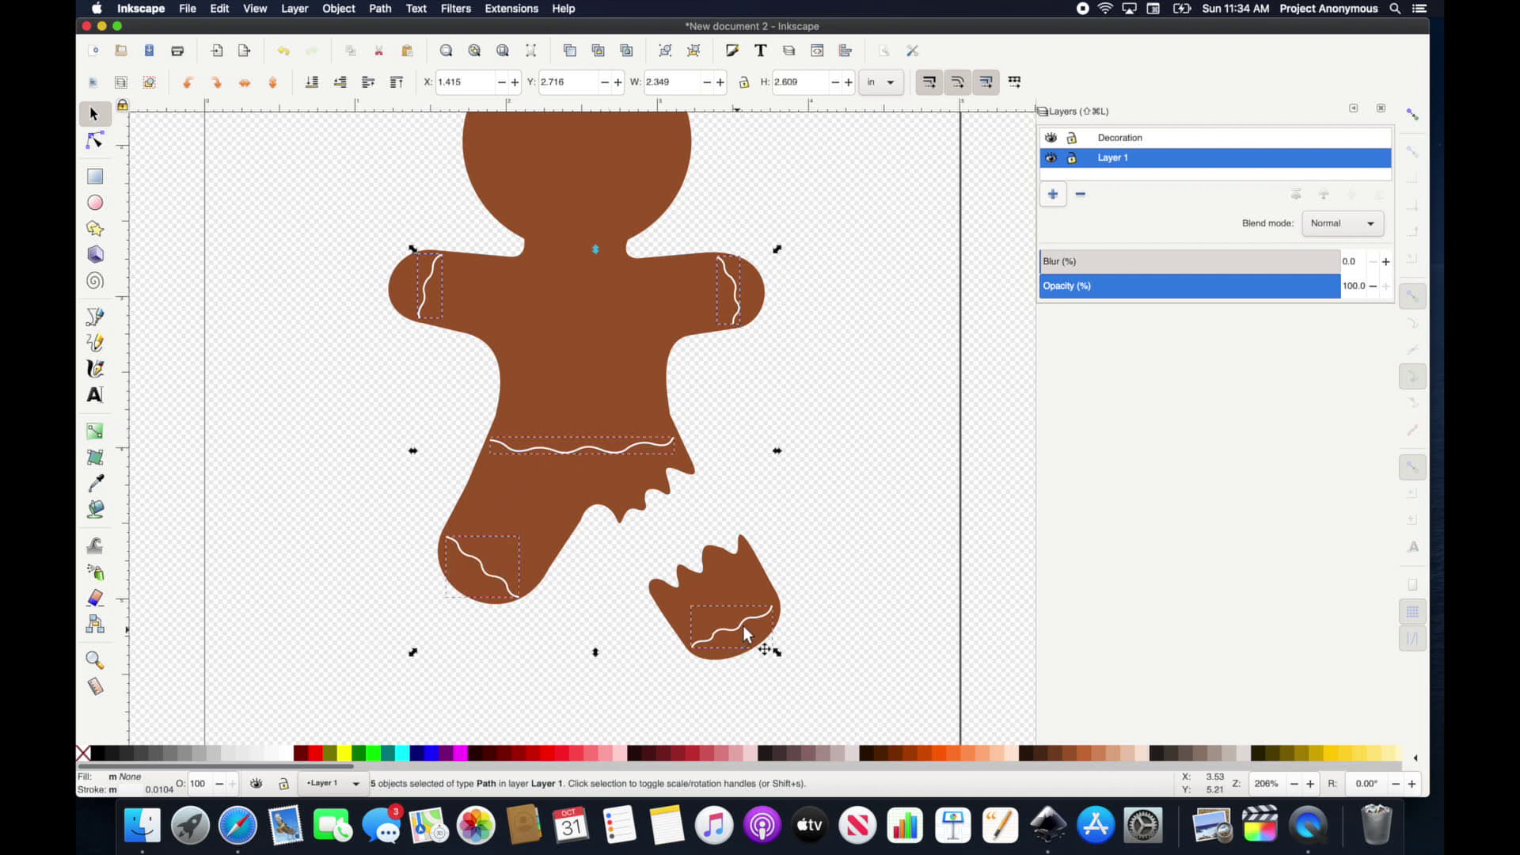
pyautogui.rightClick(742, 625)
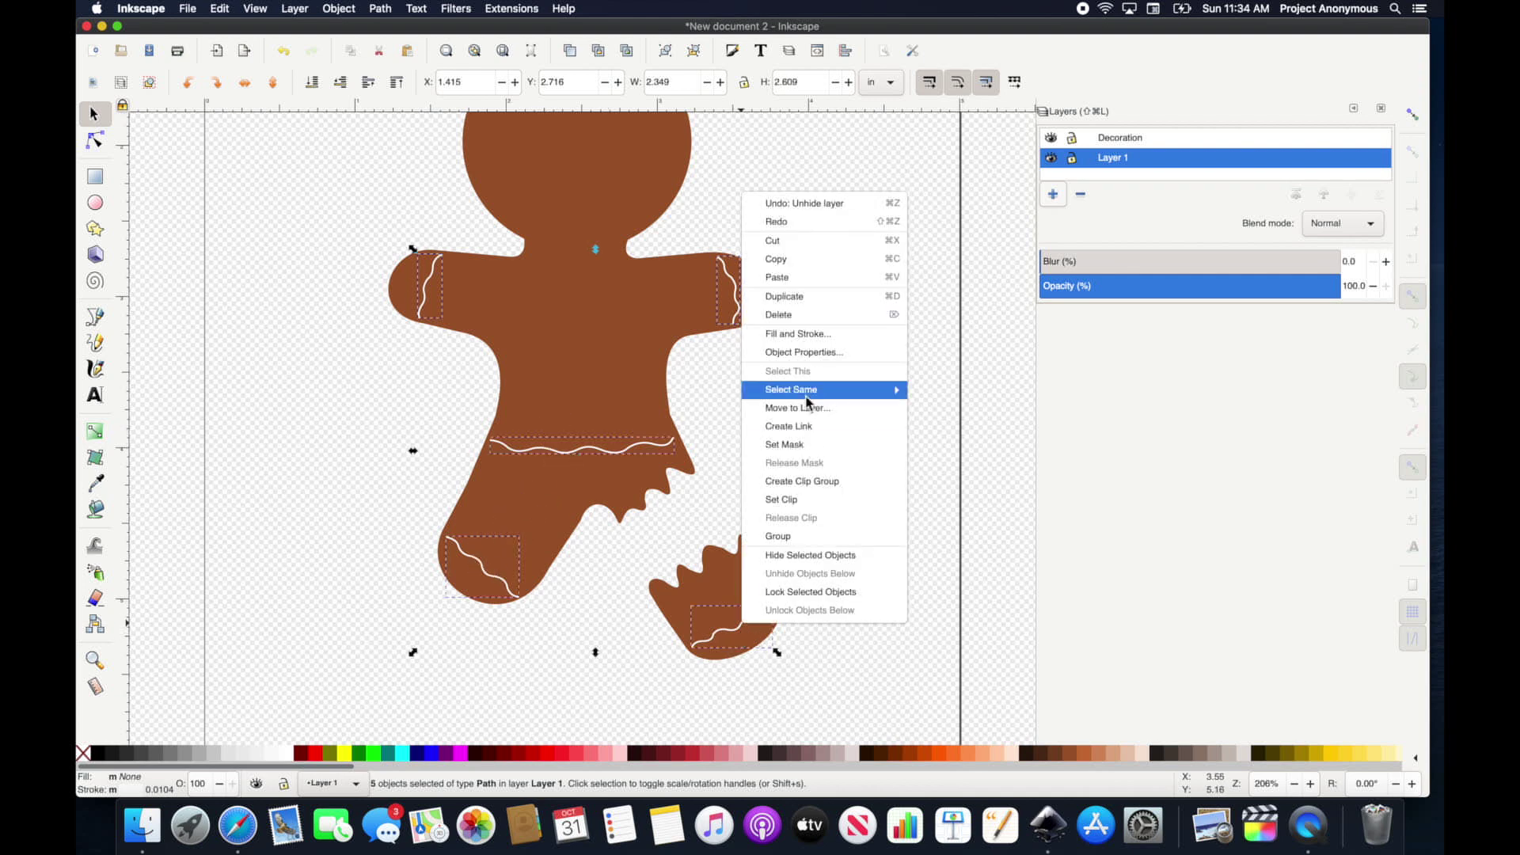
pyautogui.click(808, 413)
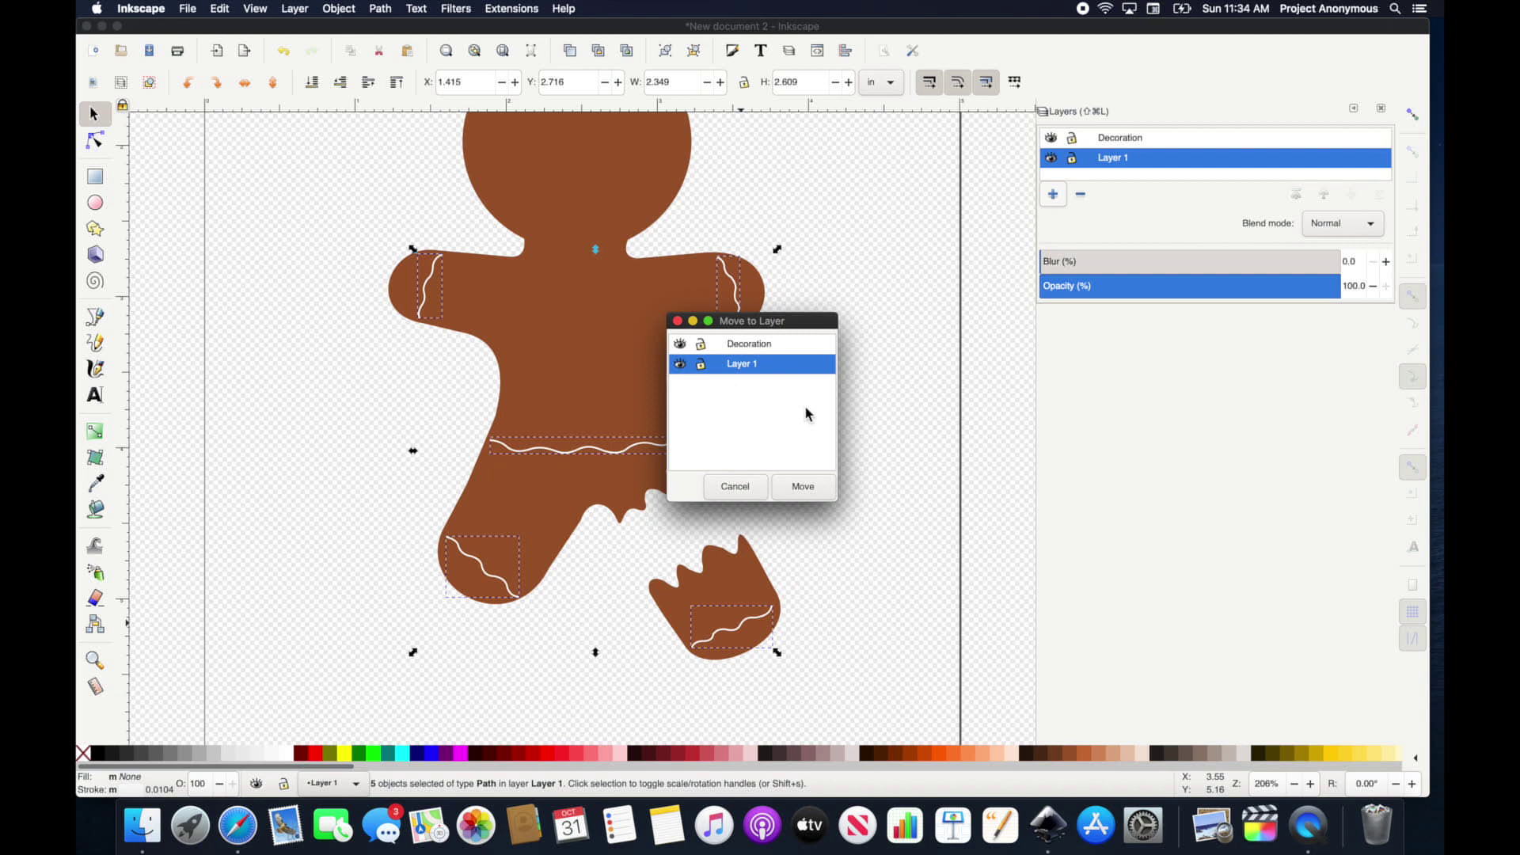
pyautogui.click(750, 346)
pyautogui.click(822, 489)
# Set the wavy lines' stroke width to 0.06 in and give them round caps.
pyautogui.click(380, 9)
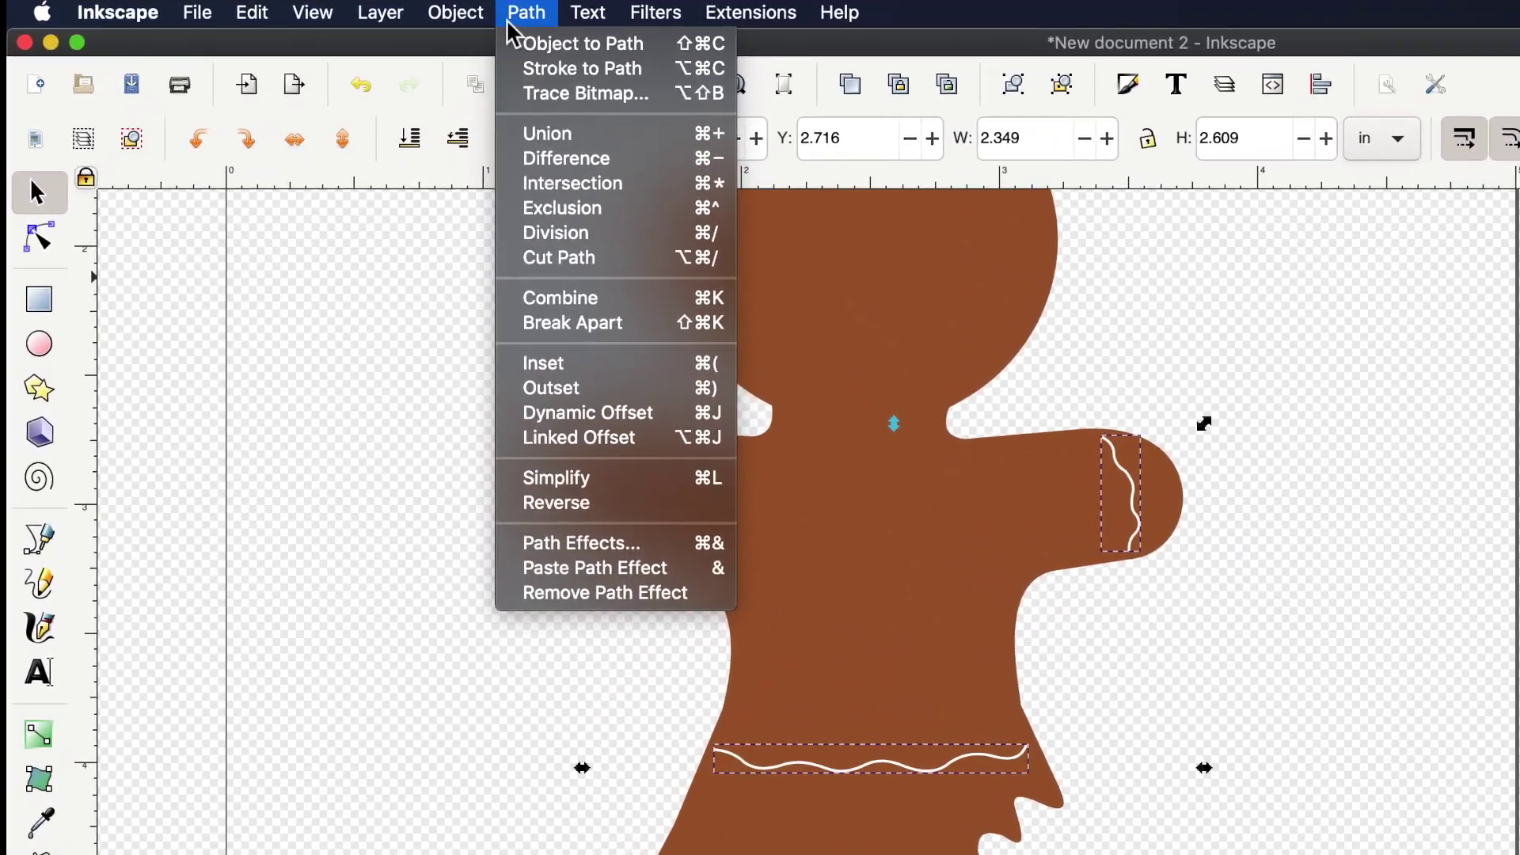
pyautogui.moveTo(452, 19)
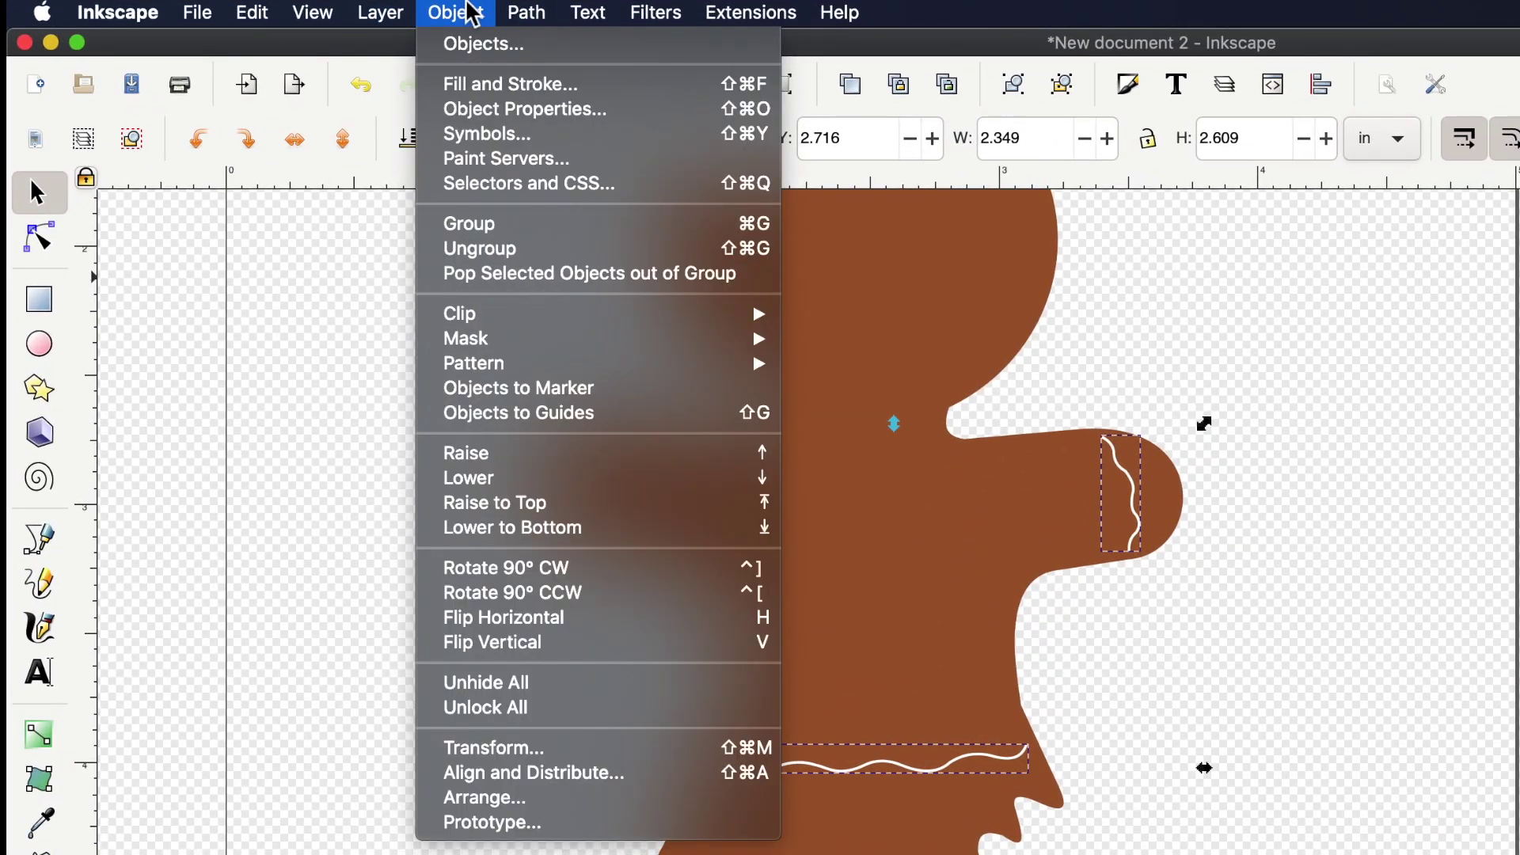
pyautogui.click(513, 92)
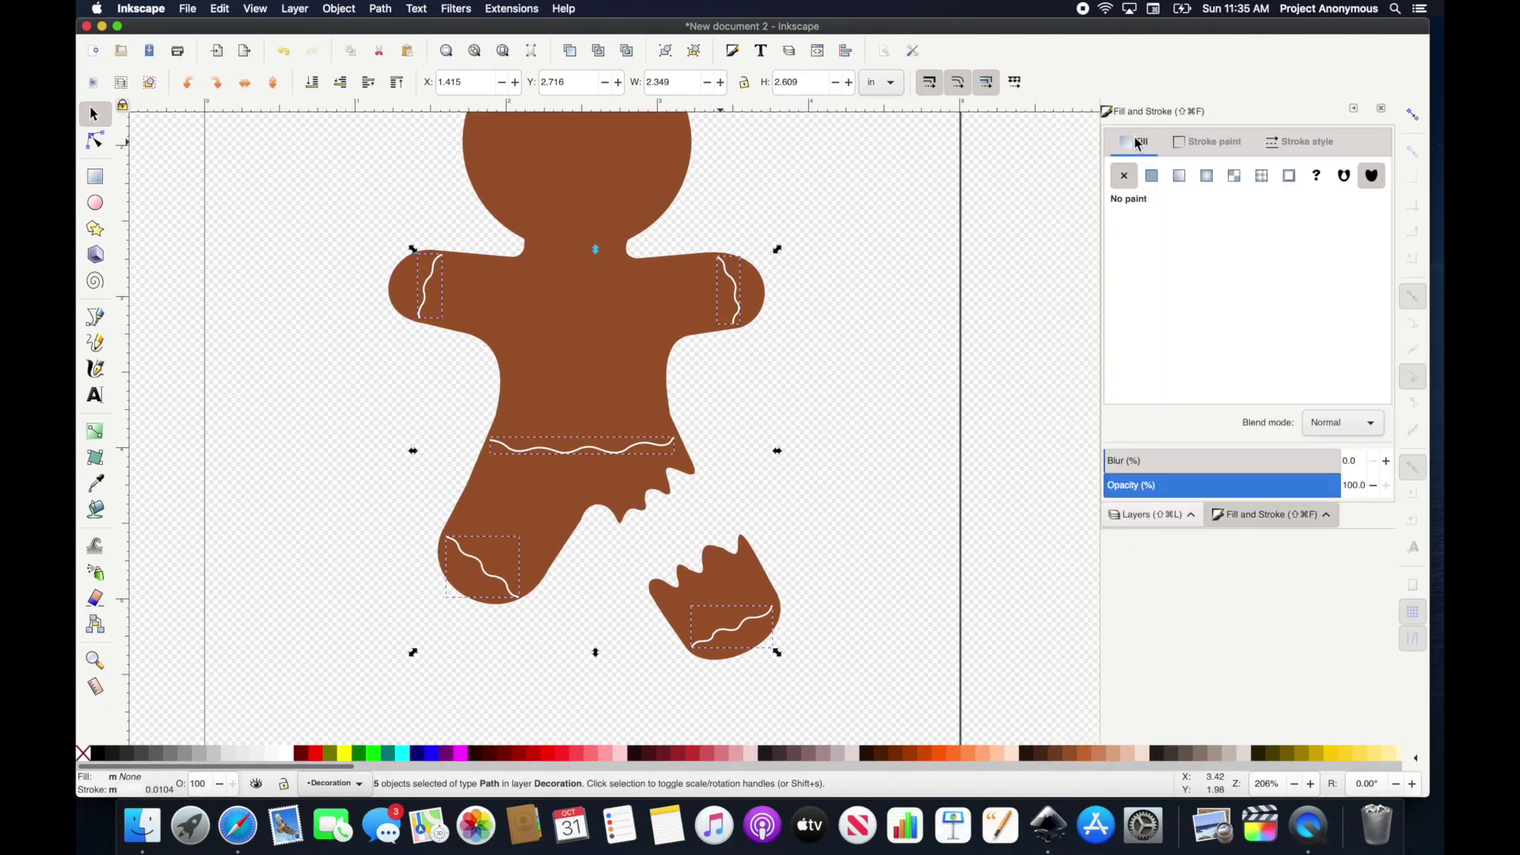
pyautogui.click(1304, 141)
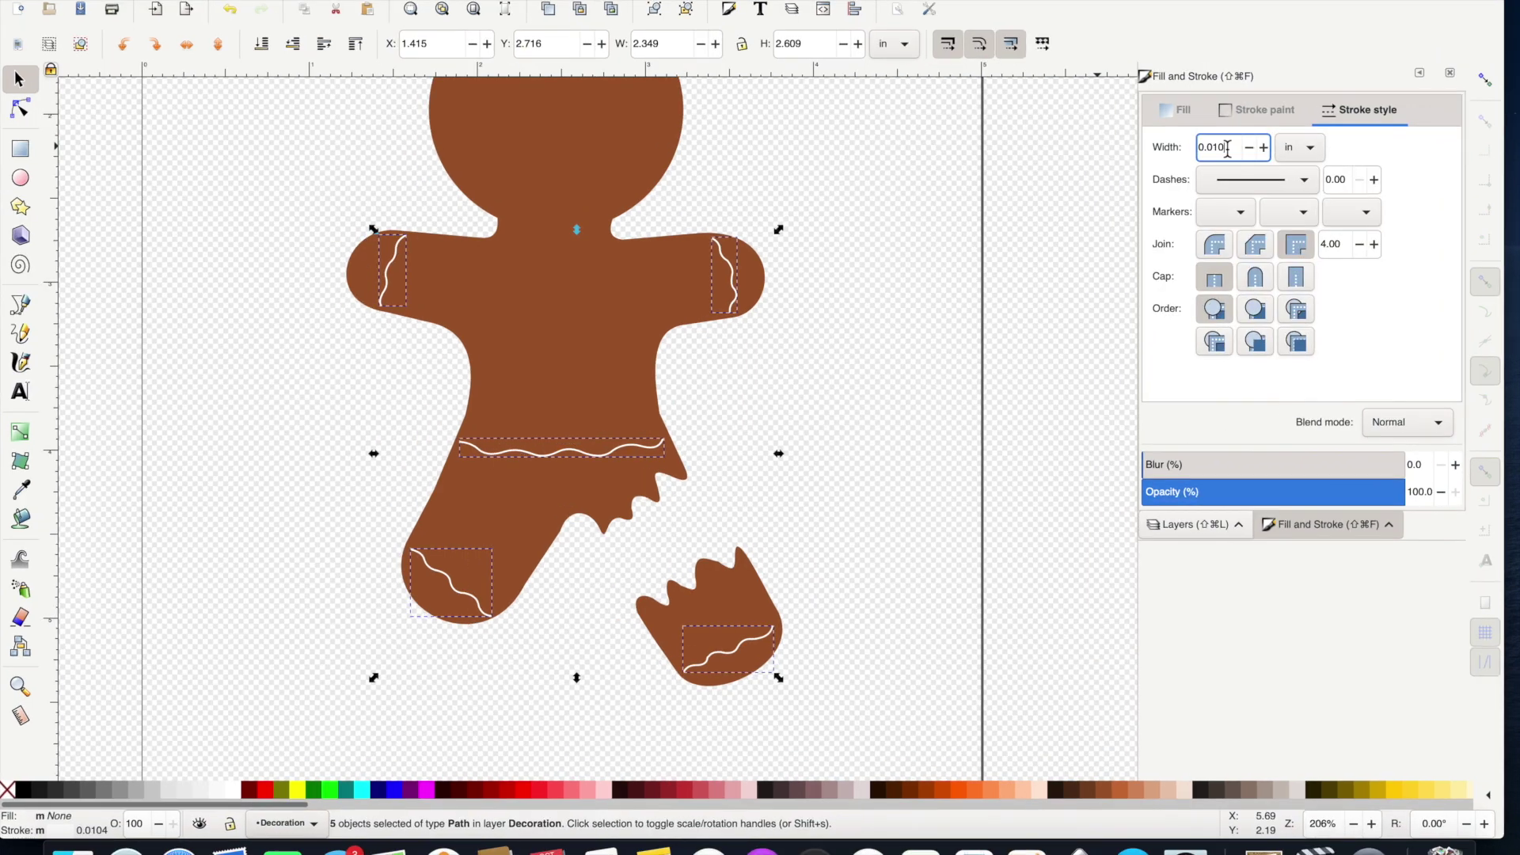
pyautogui.write('0.1')
pyautogui.press('Return')
pyautogui.write('06')
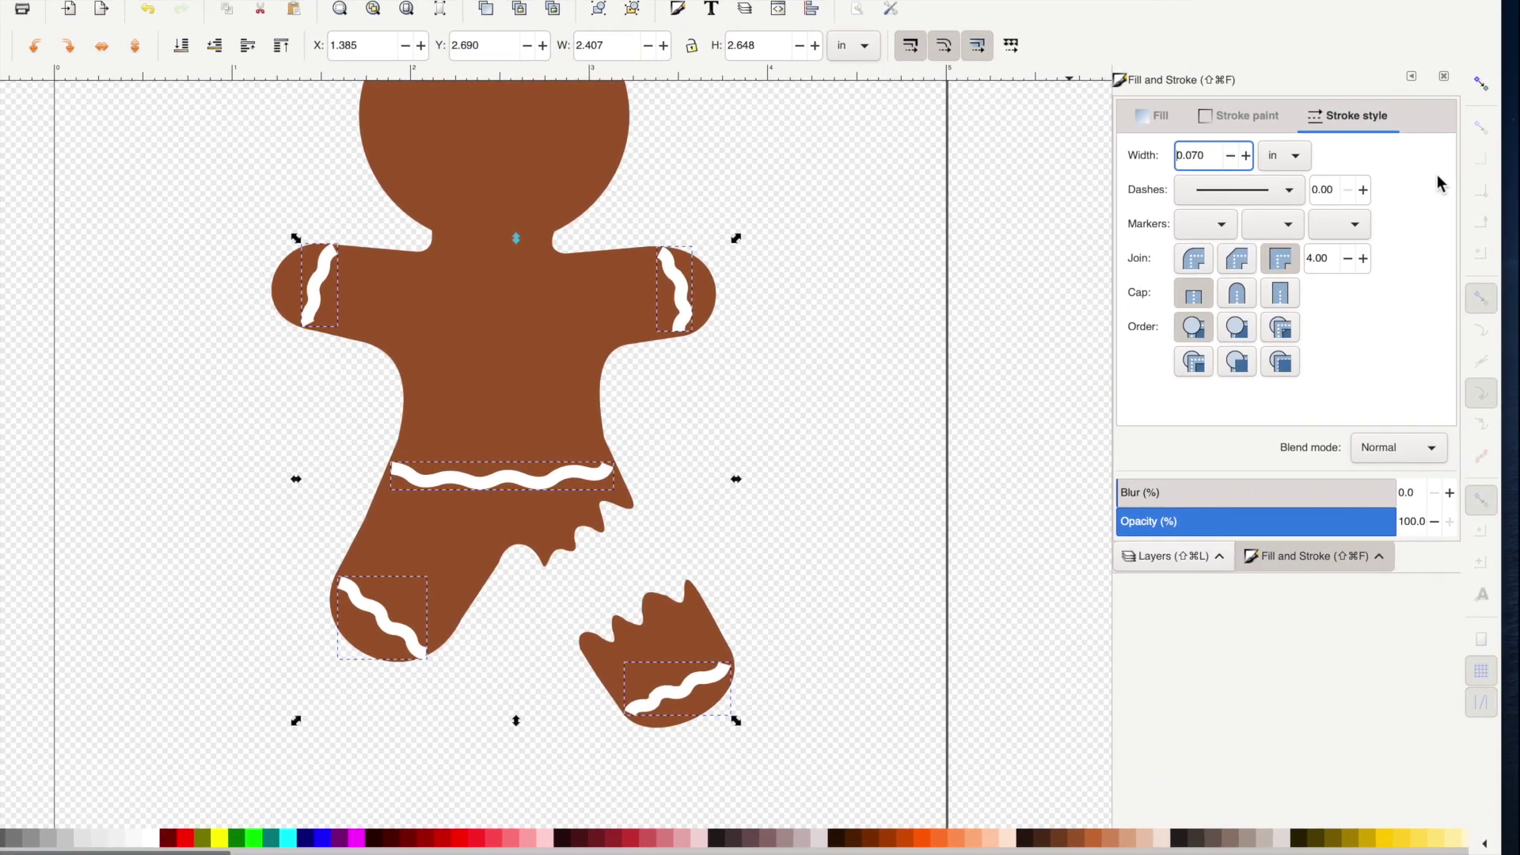
pyautogui.press('Return')
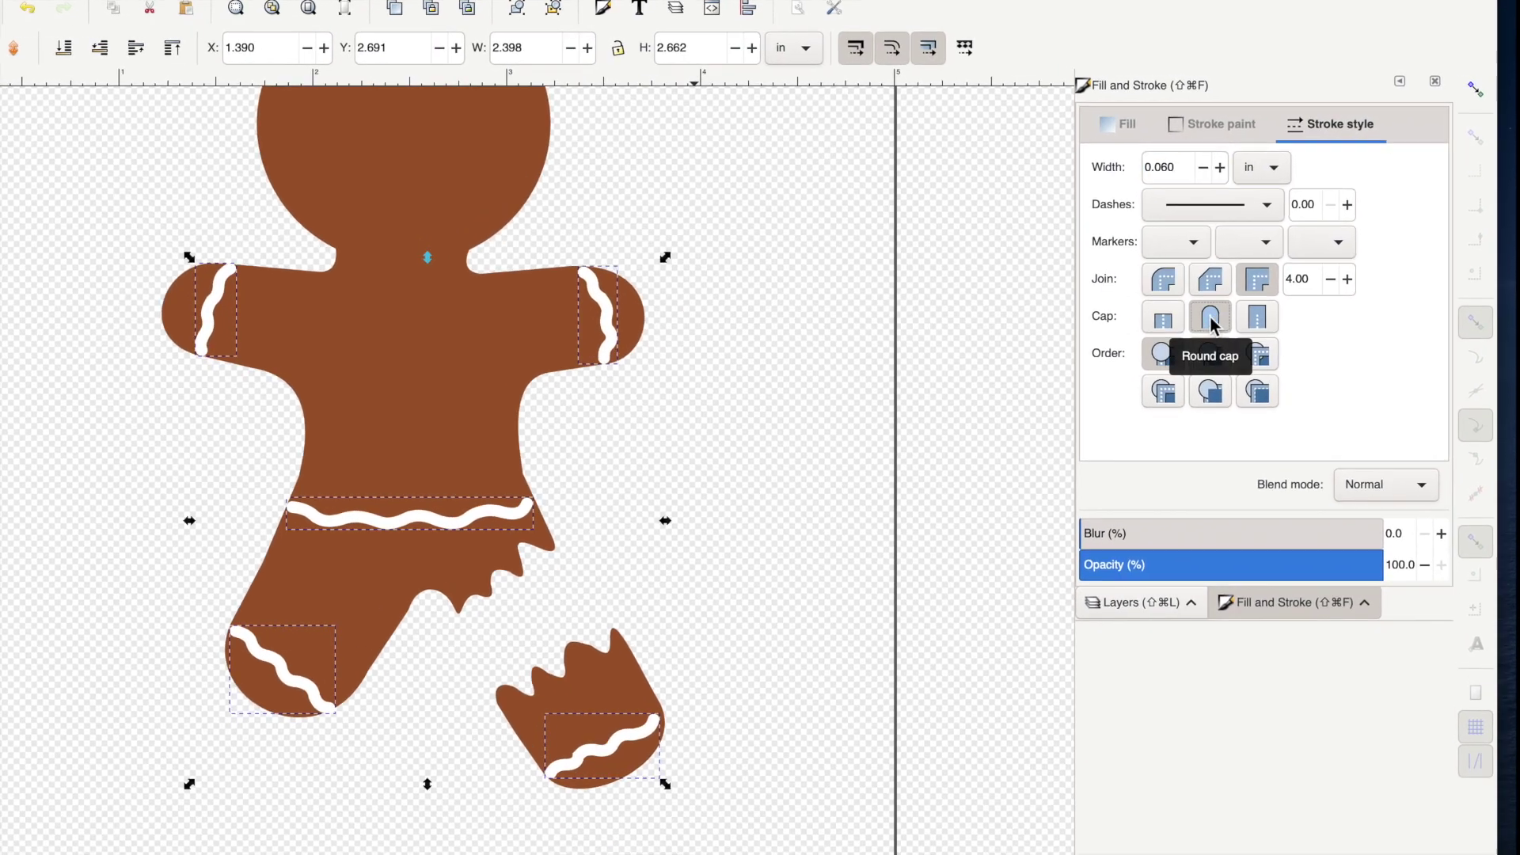
pyautogui.click(1217, 311)
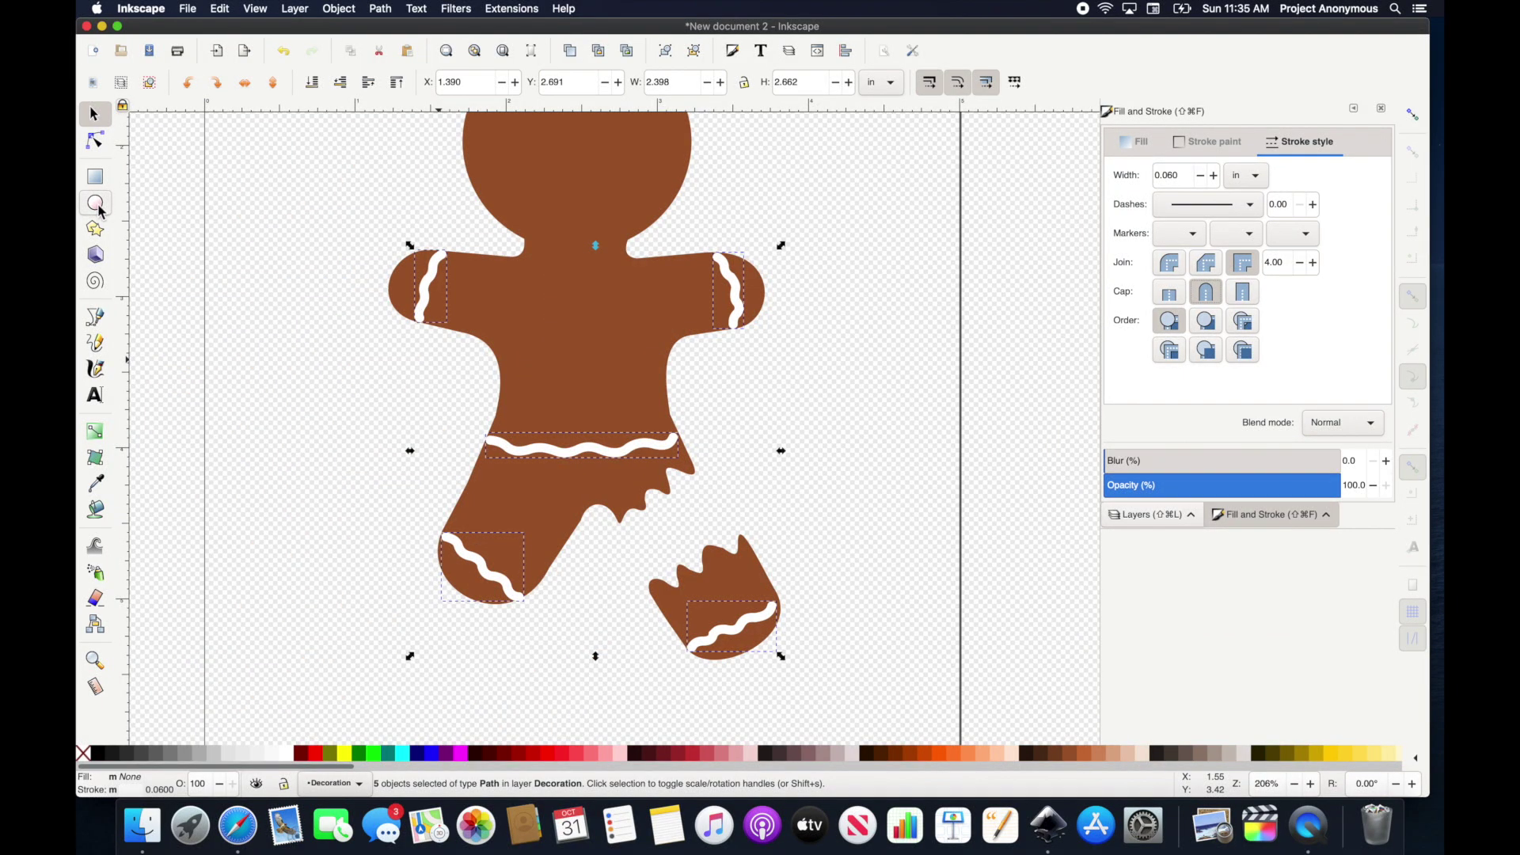
# Draw a flat mouth ellipse about 0.59 by 0.16 in on the lower face and give it a fuchsia stroke.
pyautogui.click(96, 204)
pyautogui.moveTo(540, 184); pyautogui.dragTo(634, 209)
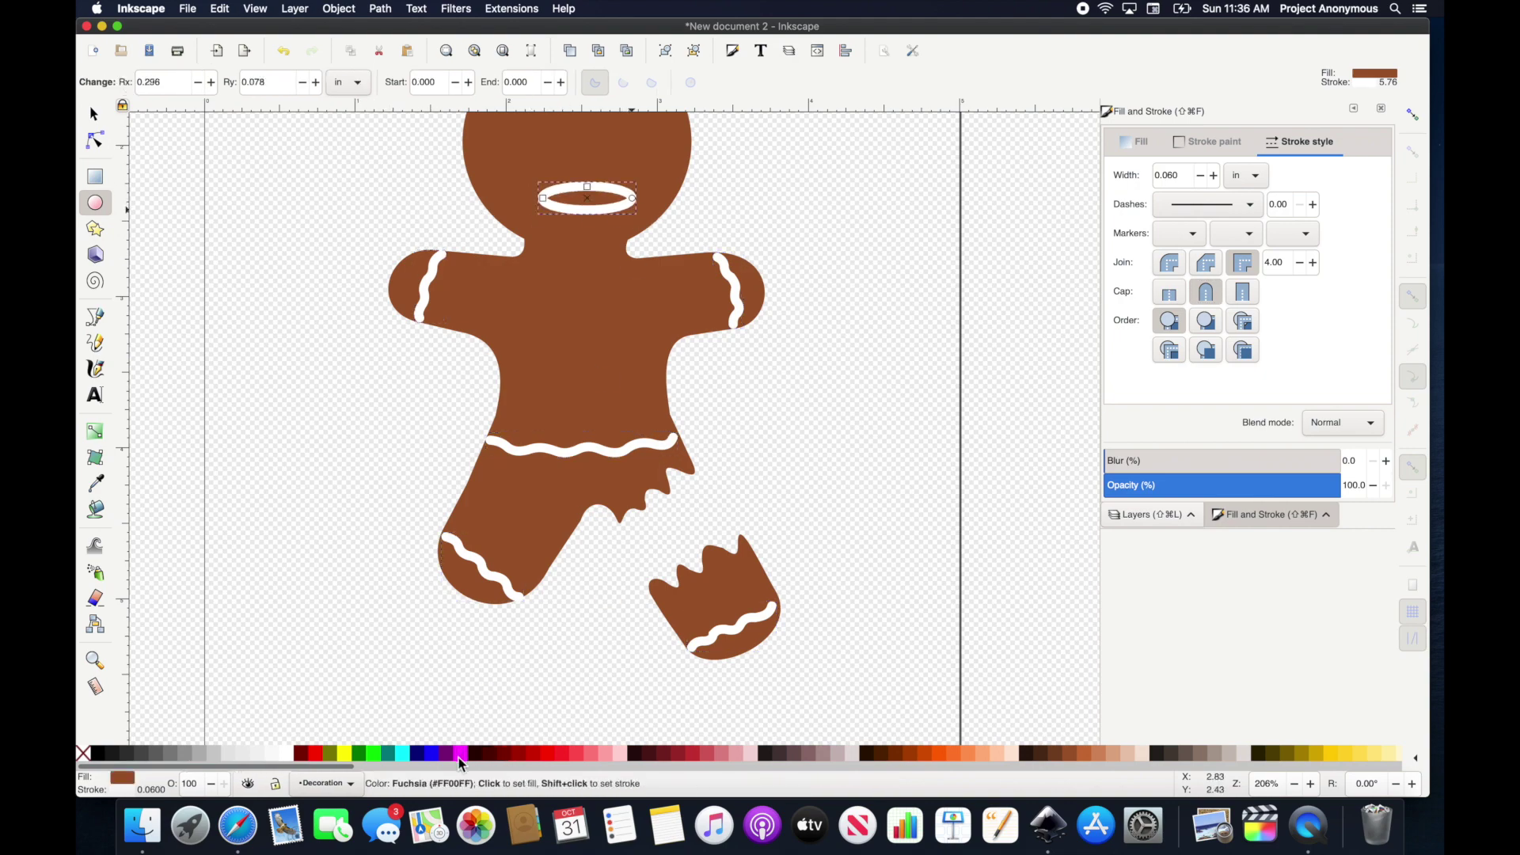
pyautogui.press('shift')
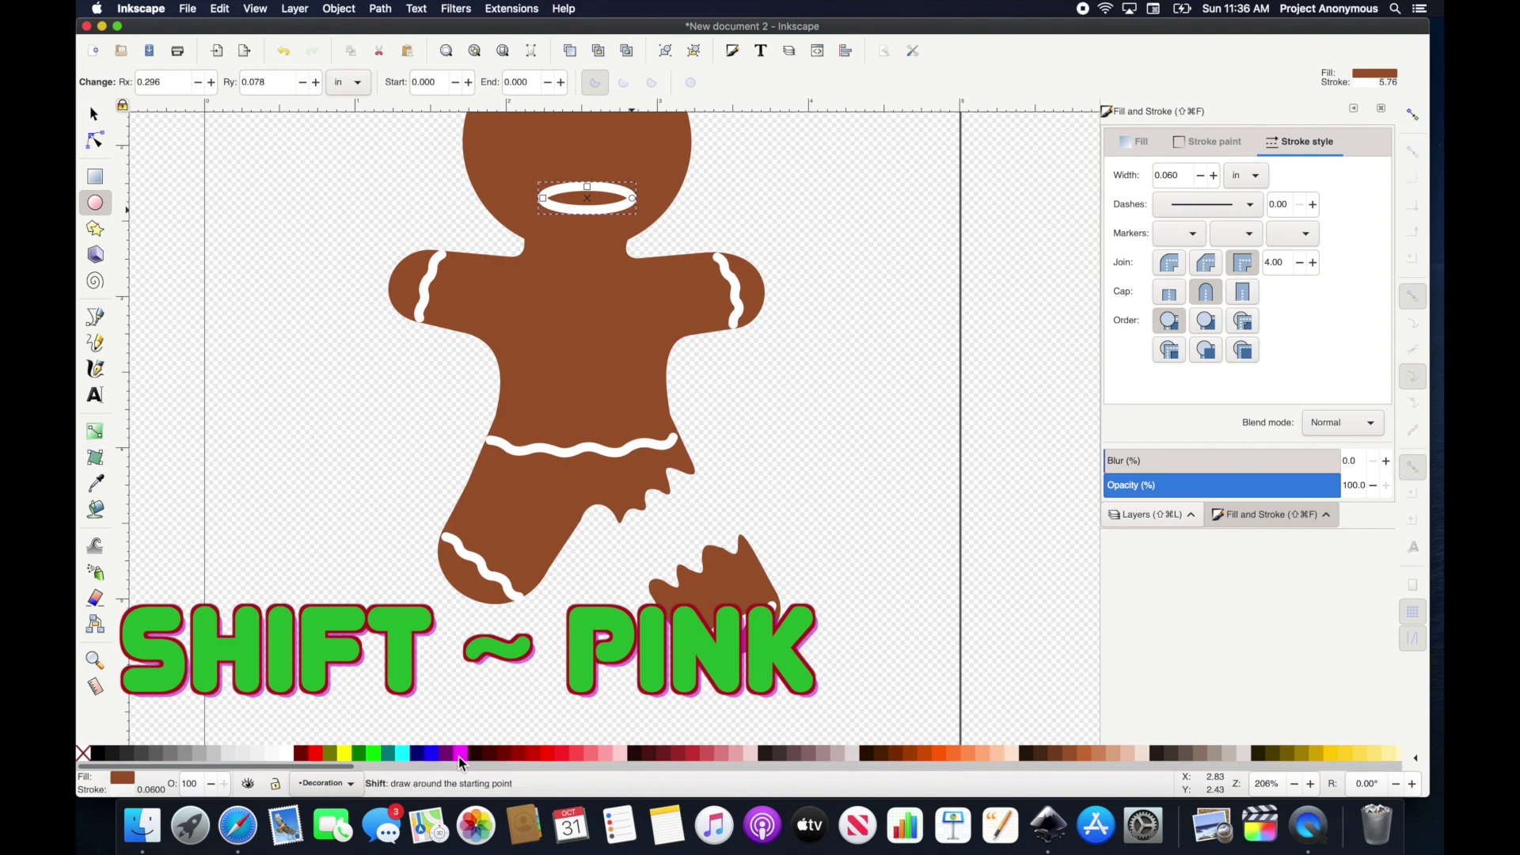
pyautogui.keyDown('shift'); pyautogui.click(460, 758); pyautogui.keyUp('shift')
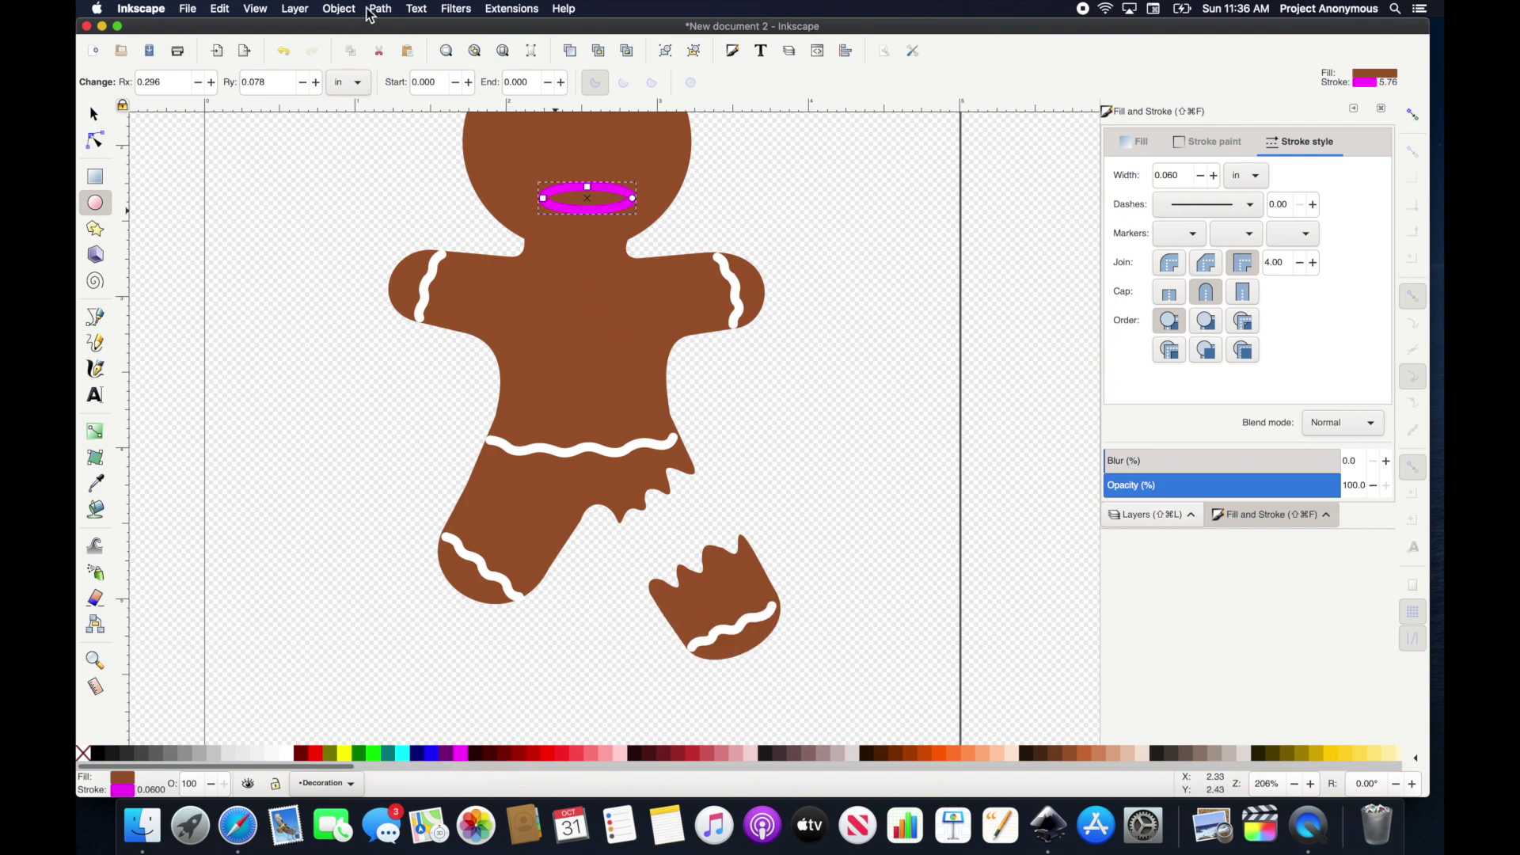
# Convert the mouth ellipse to a path, reshape its nodes into a smile and center it on the lower face.
pyautogui.click(338, 9)
pyautogui.moveTo(380, 10)
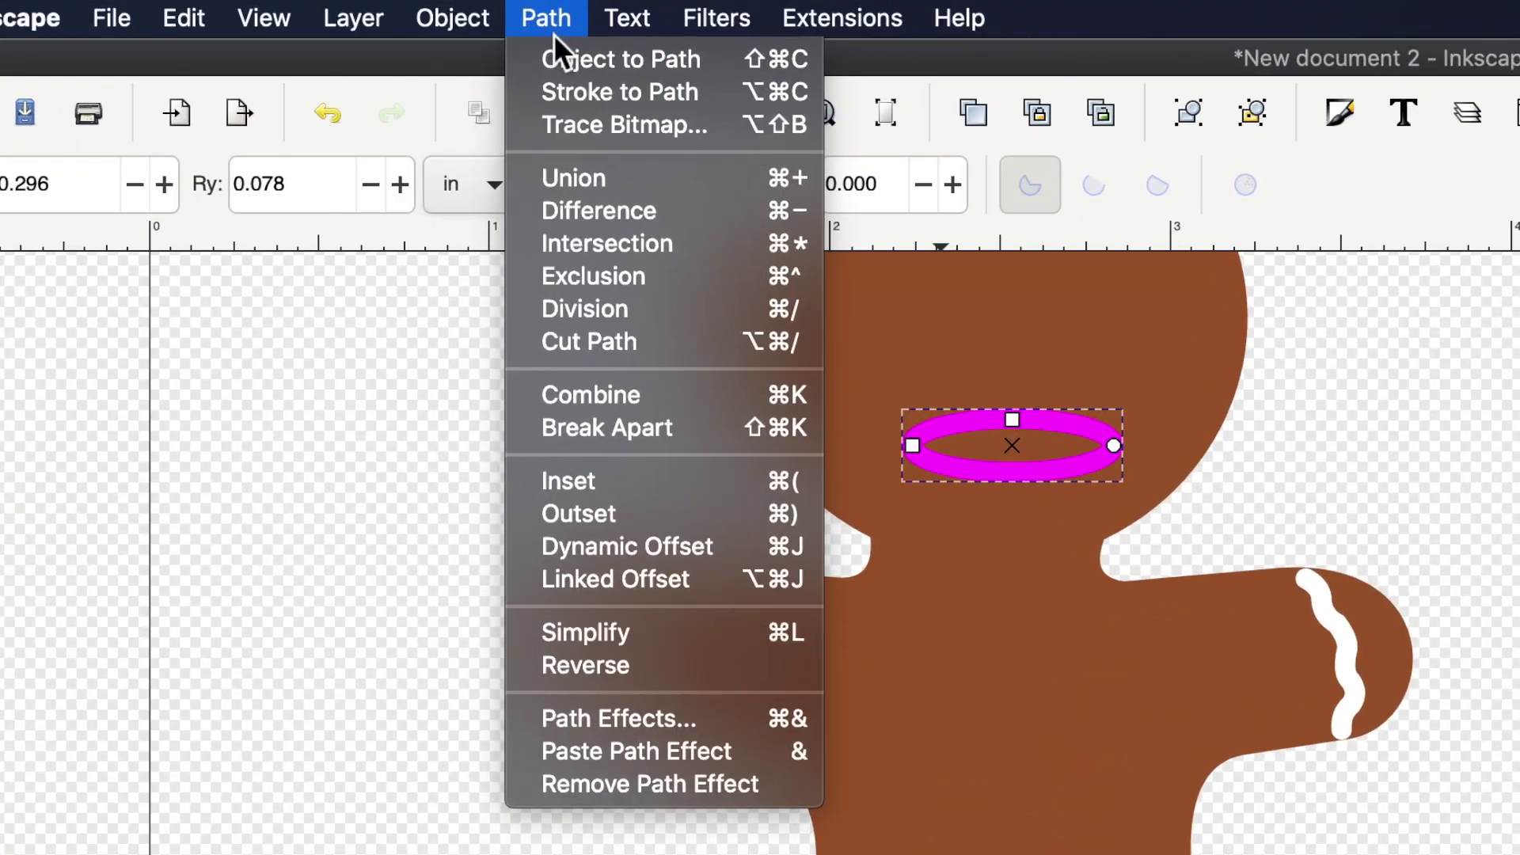
pyautogui.click(559, 58)
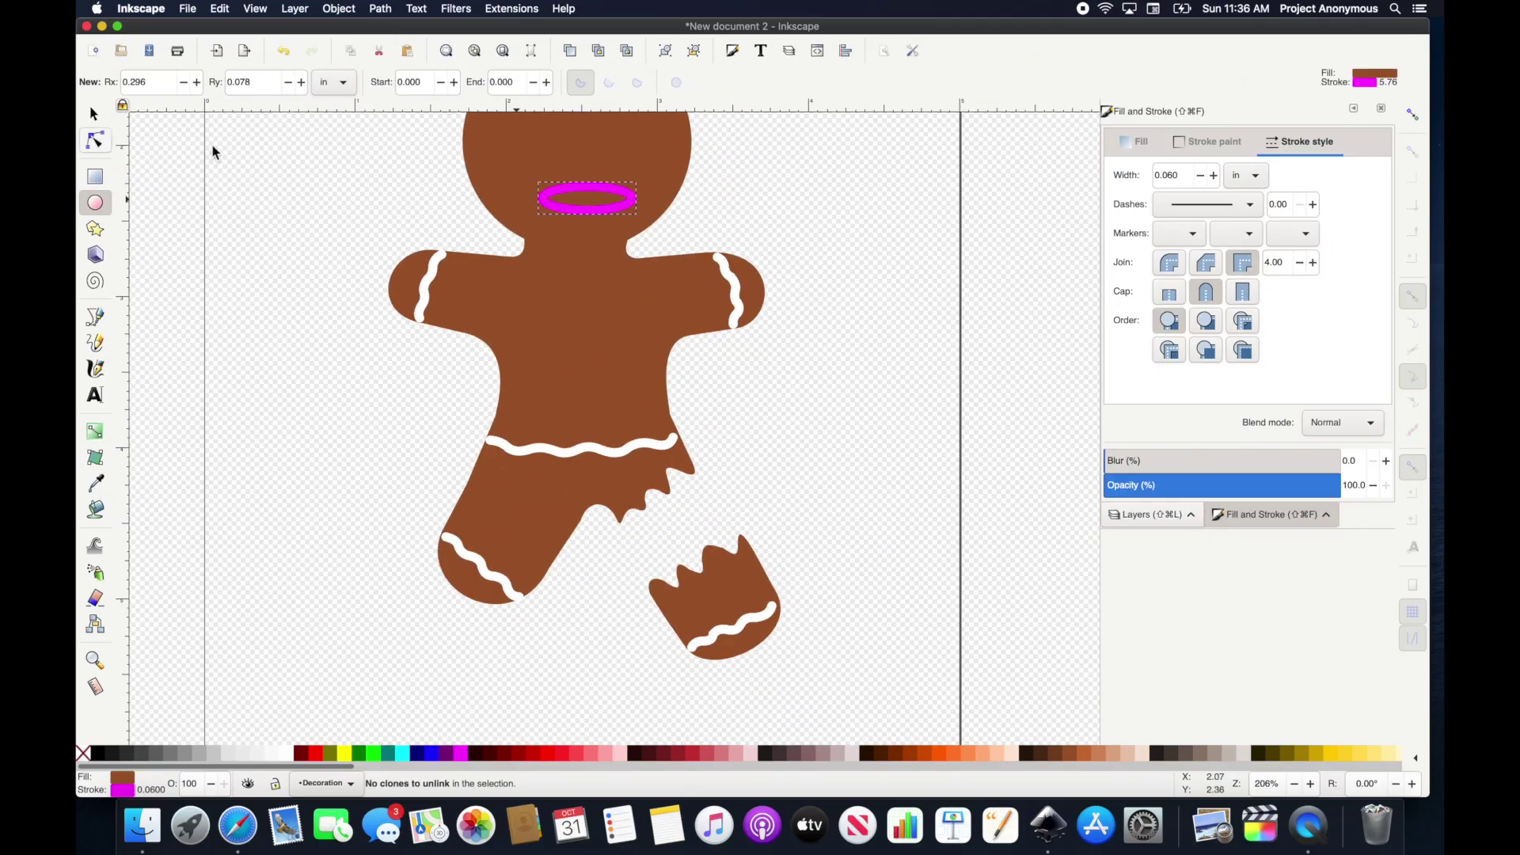
pyautogui.press('n')
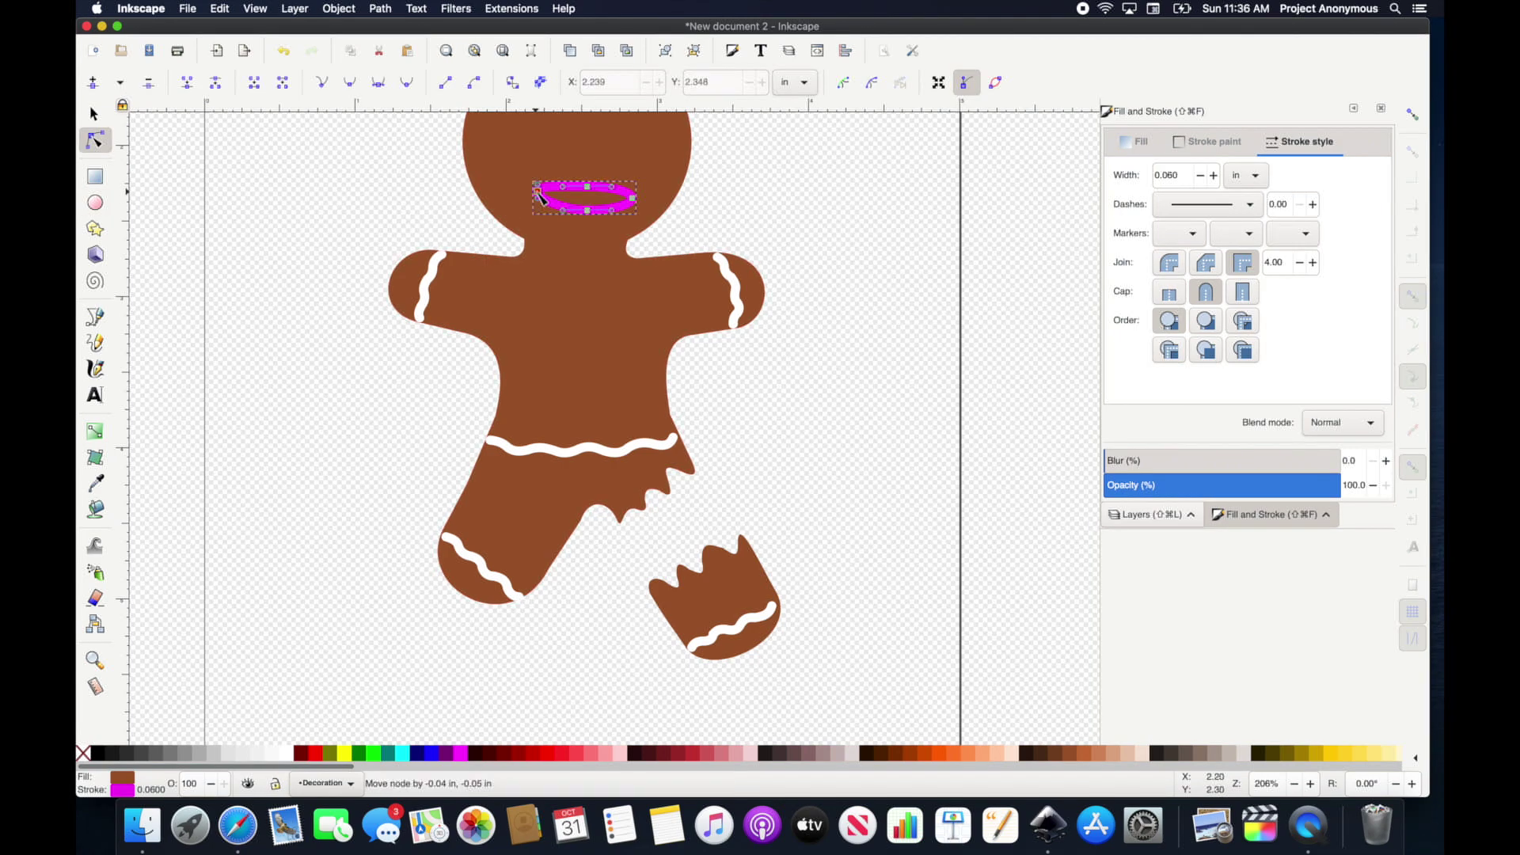
pyautogui.moveTo(632, 201); pyautogui.dragTo(586, 193)
pyautogui.press('s')
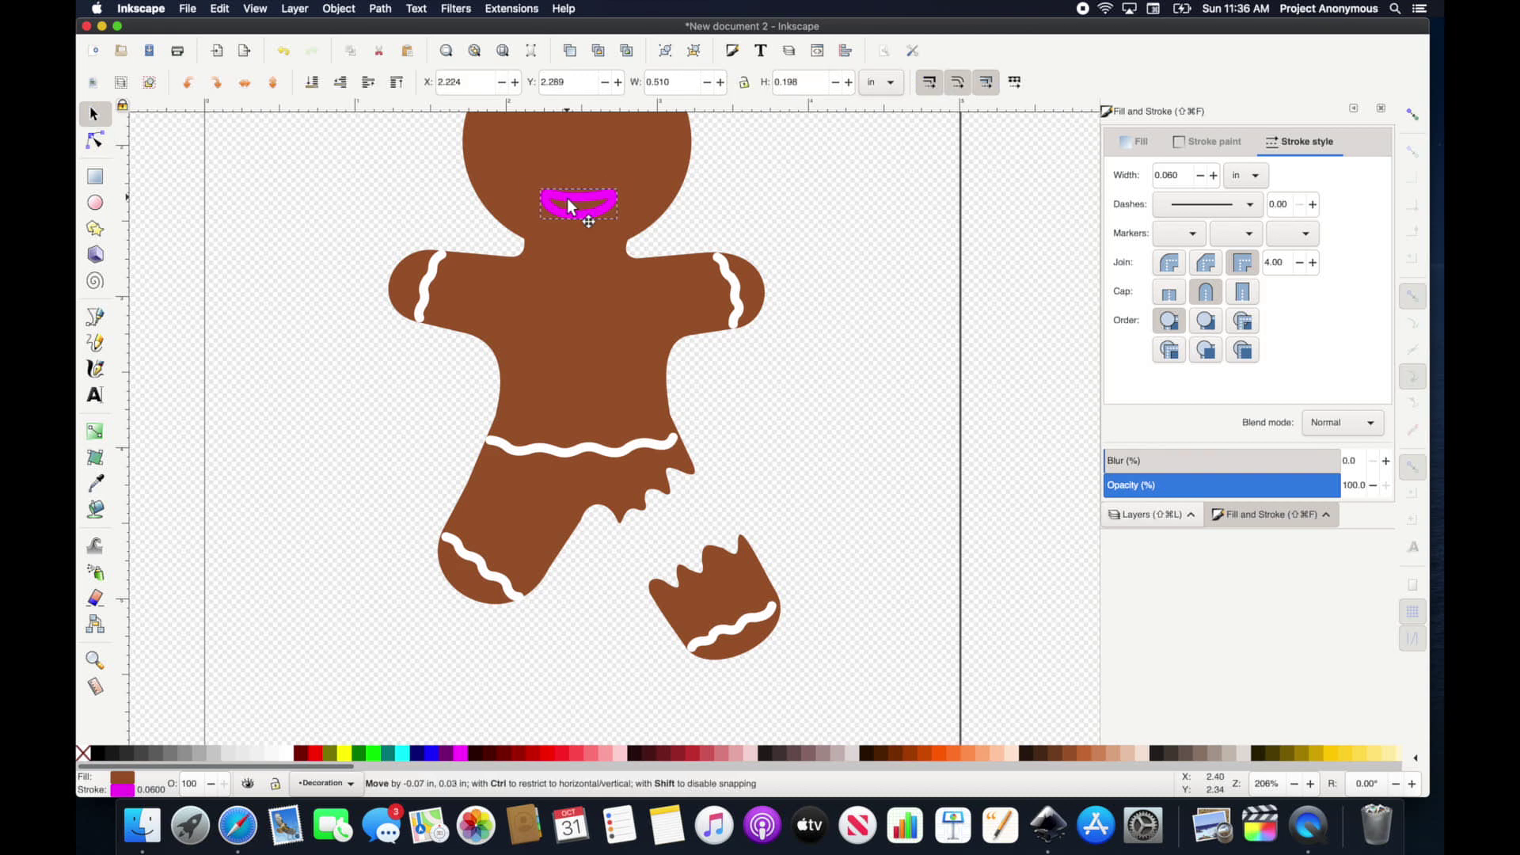
# Draw an eye circle about 0.15 in wide above the mouth, with white fill and no stroke, and convert it to a path.
pyautogui.scroll(4, 576, 231)
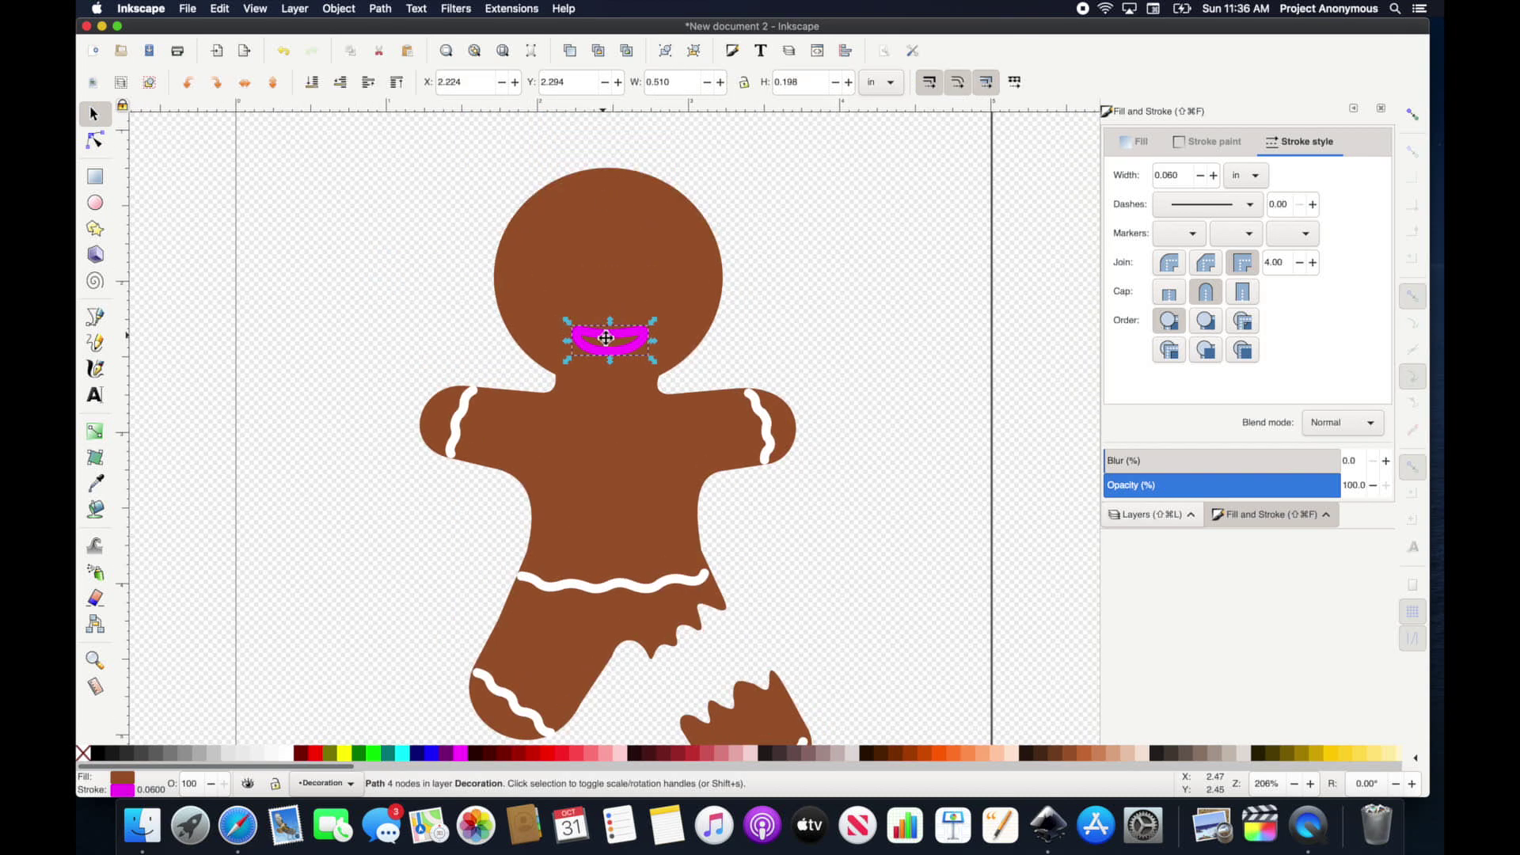
pyautogui.click(95, 204)
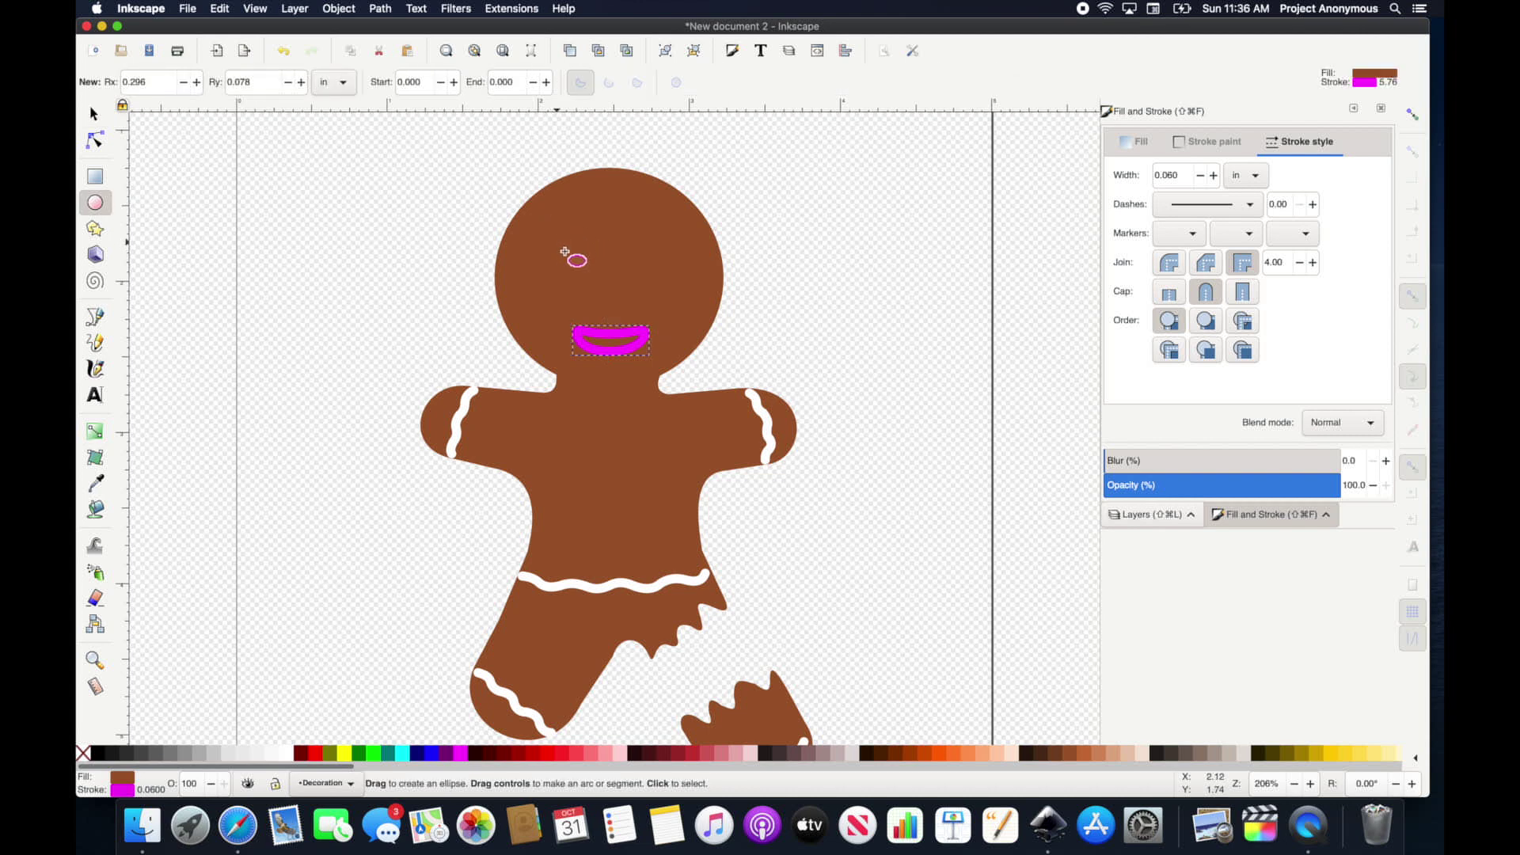
pyautogui.moveTo(560, 245); pyautogui.dragTo(573, 260)
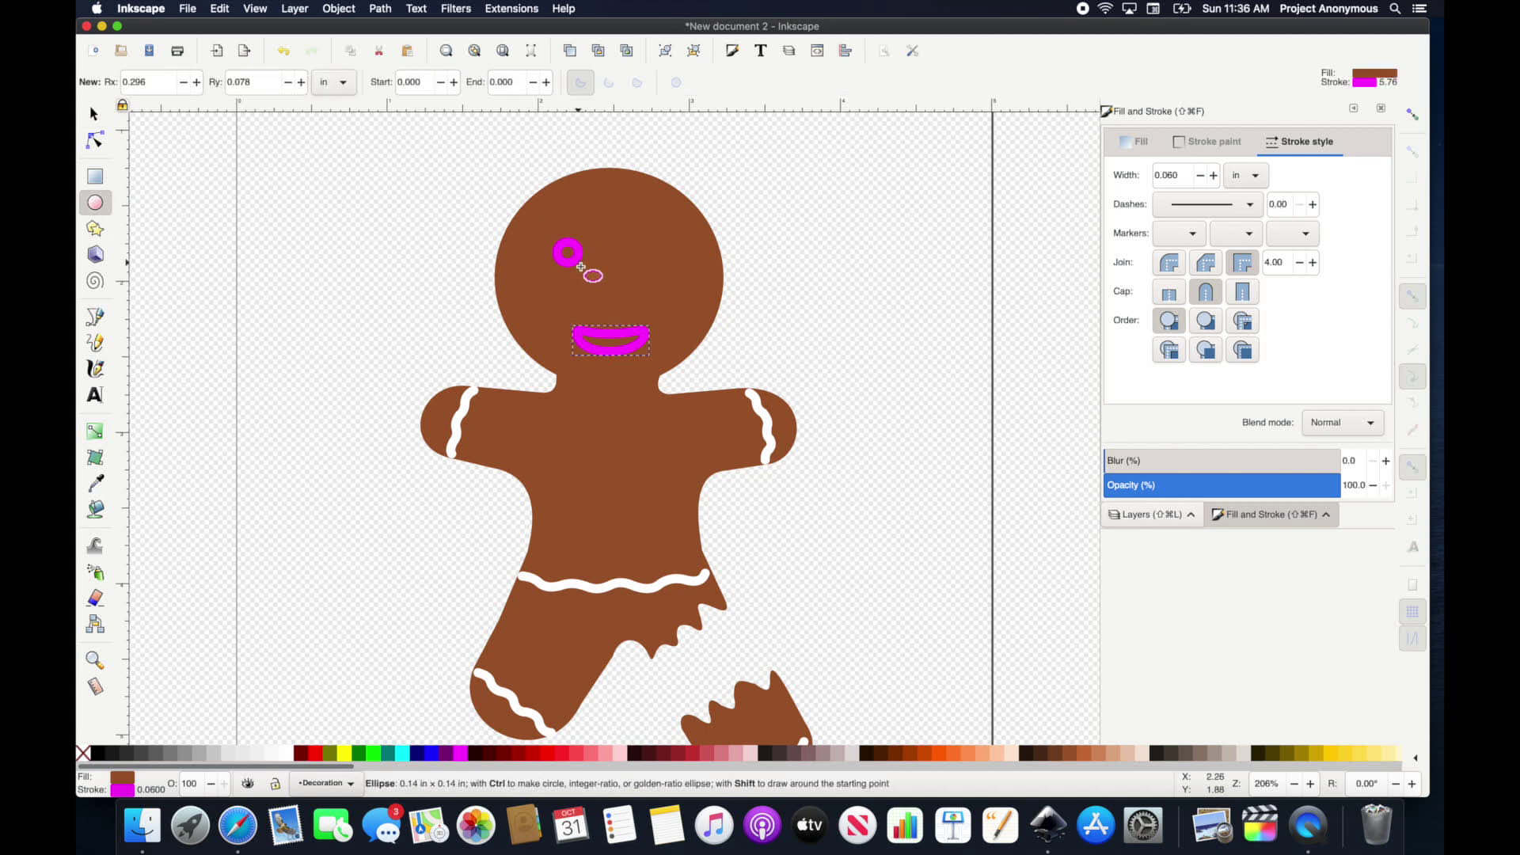
pyautogui.click(287, 754)
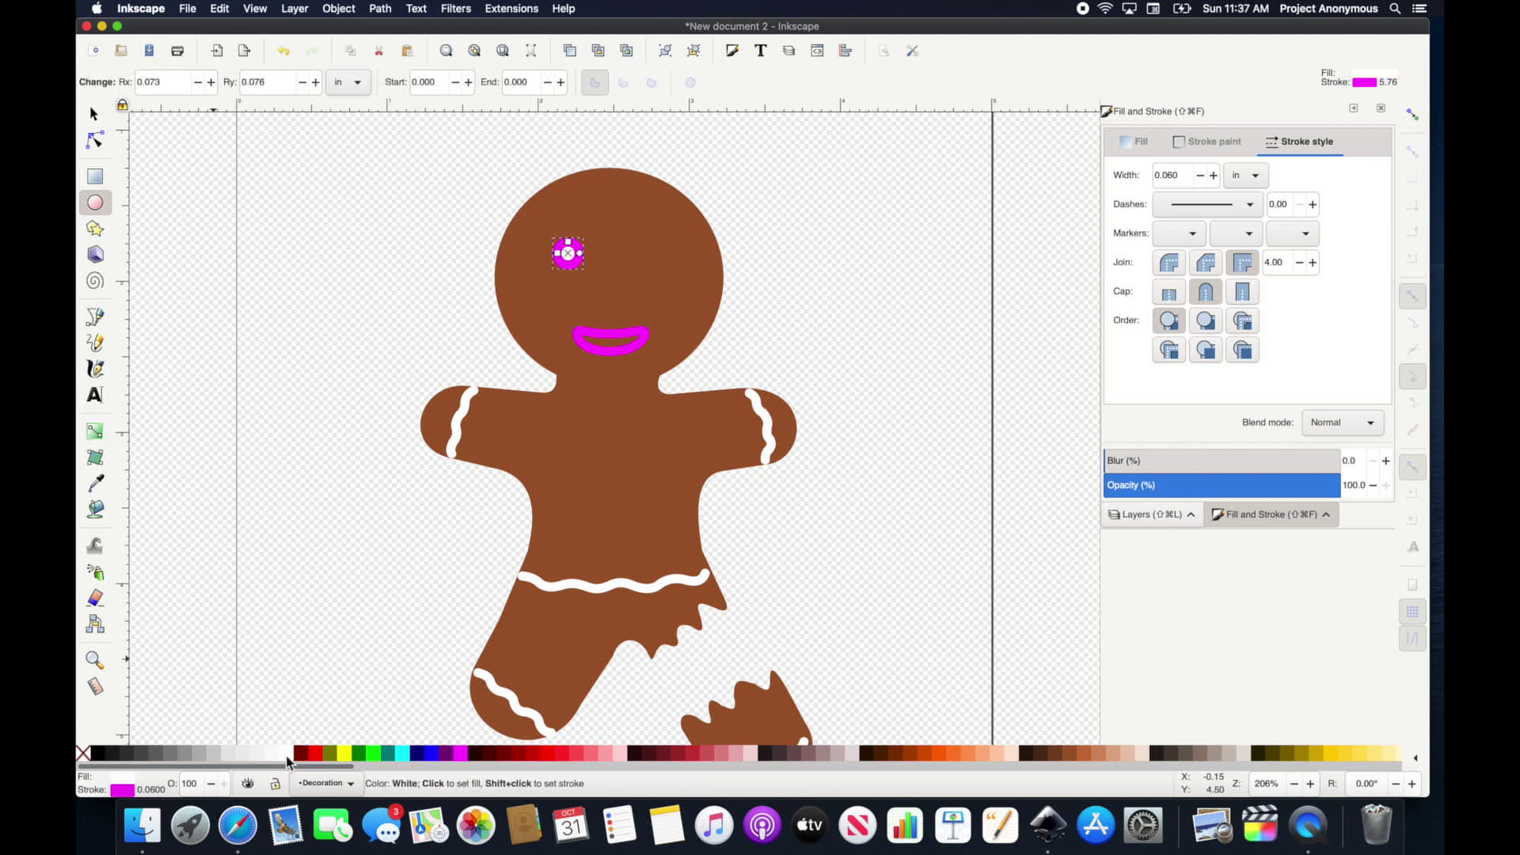
pyautogui.keyDown('shift'); pyautogui.click(85, 758); pyautogui.keyUp('shift')
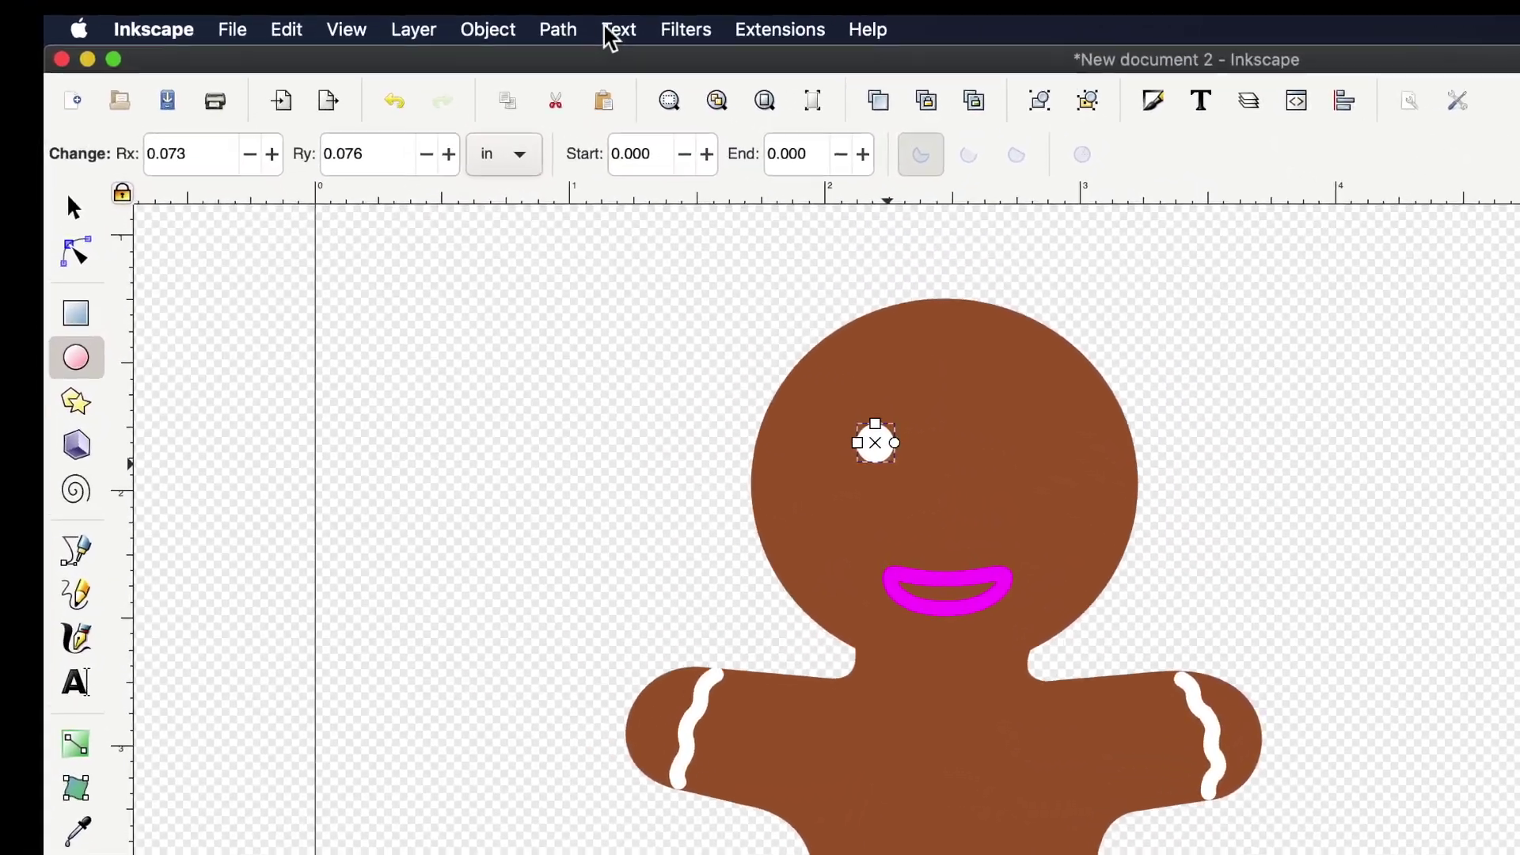
pyautogui.click(558, 29)
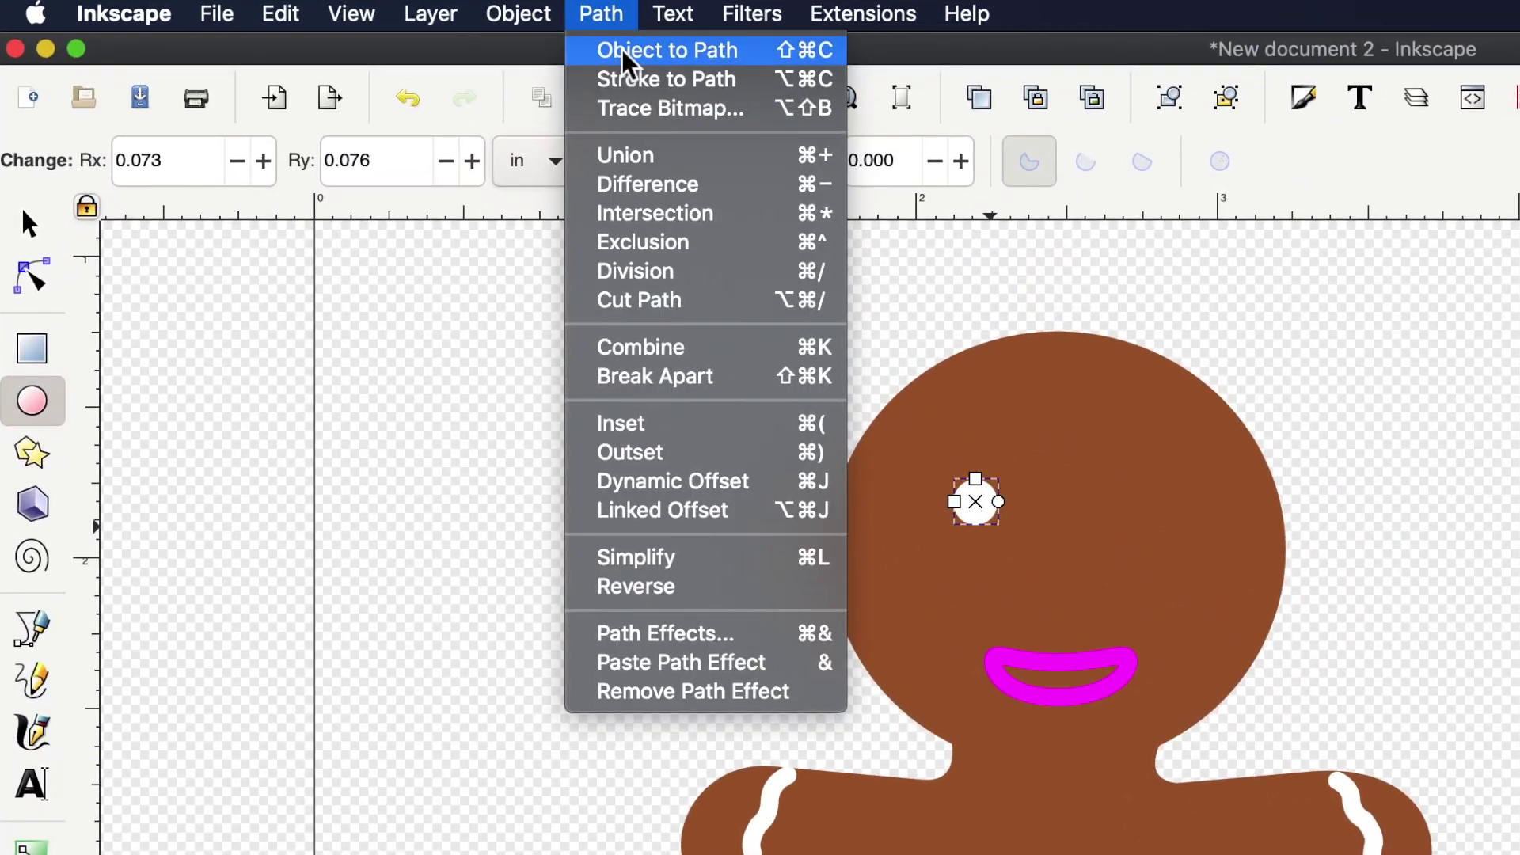
pyautogui.click(626, 53)
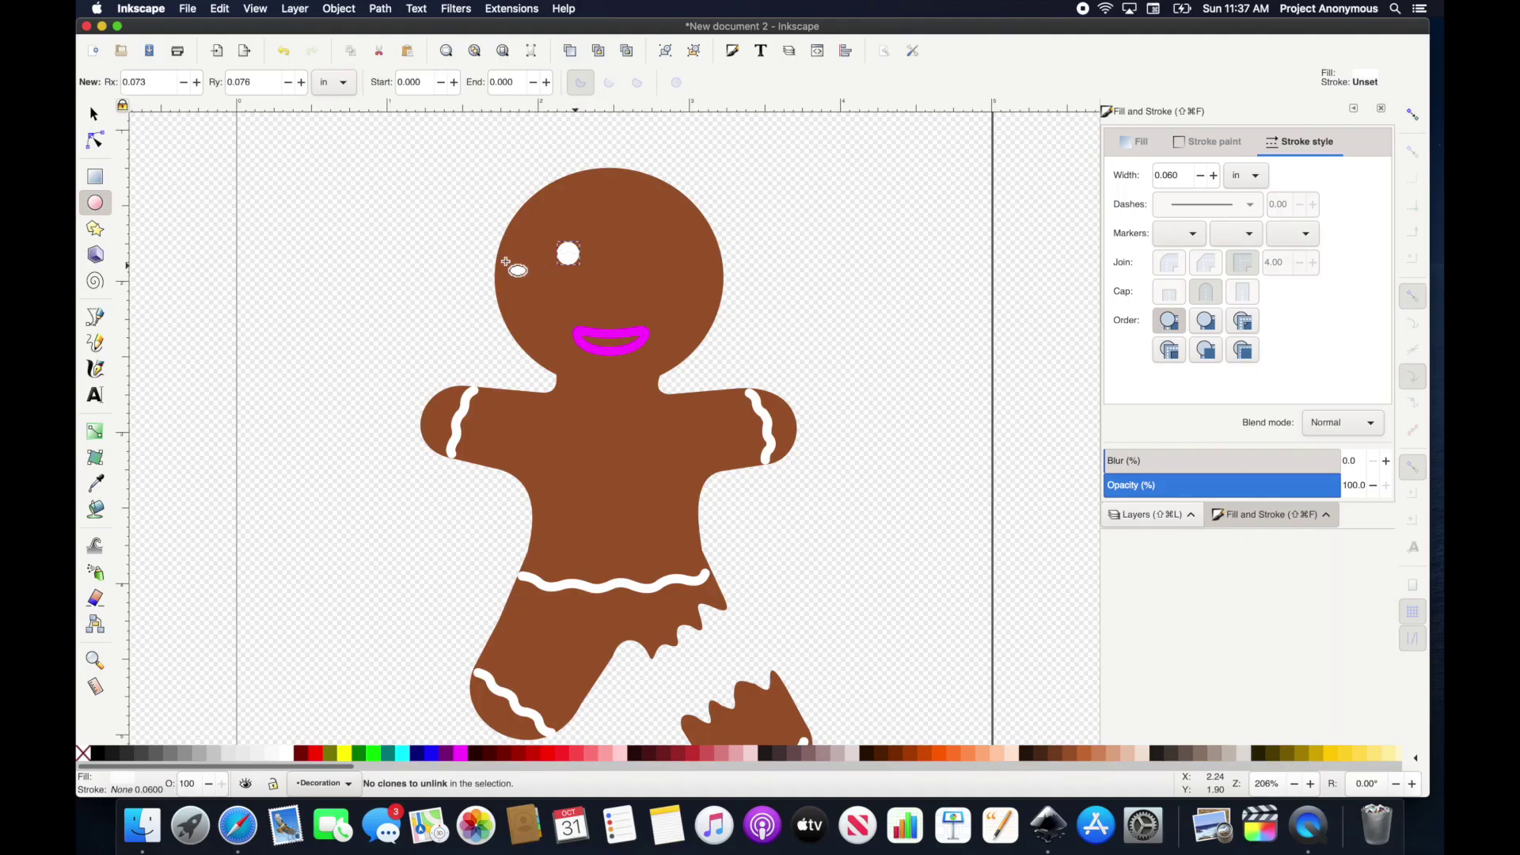
# Enlarge the eye to about 0.22 in, move it slightly lower and place a copy beside it as the second eye.
pyautogui.click(103, 122)
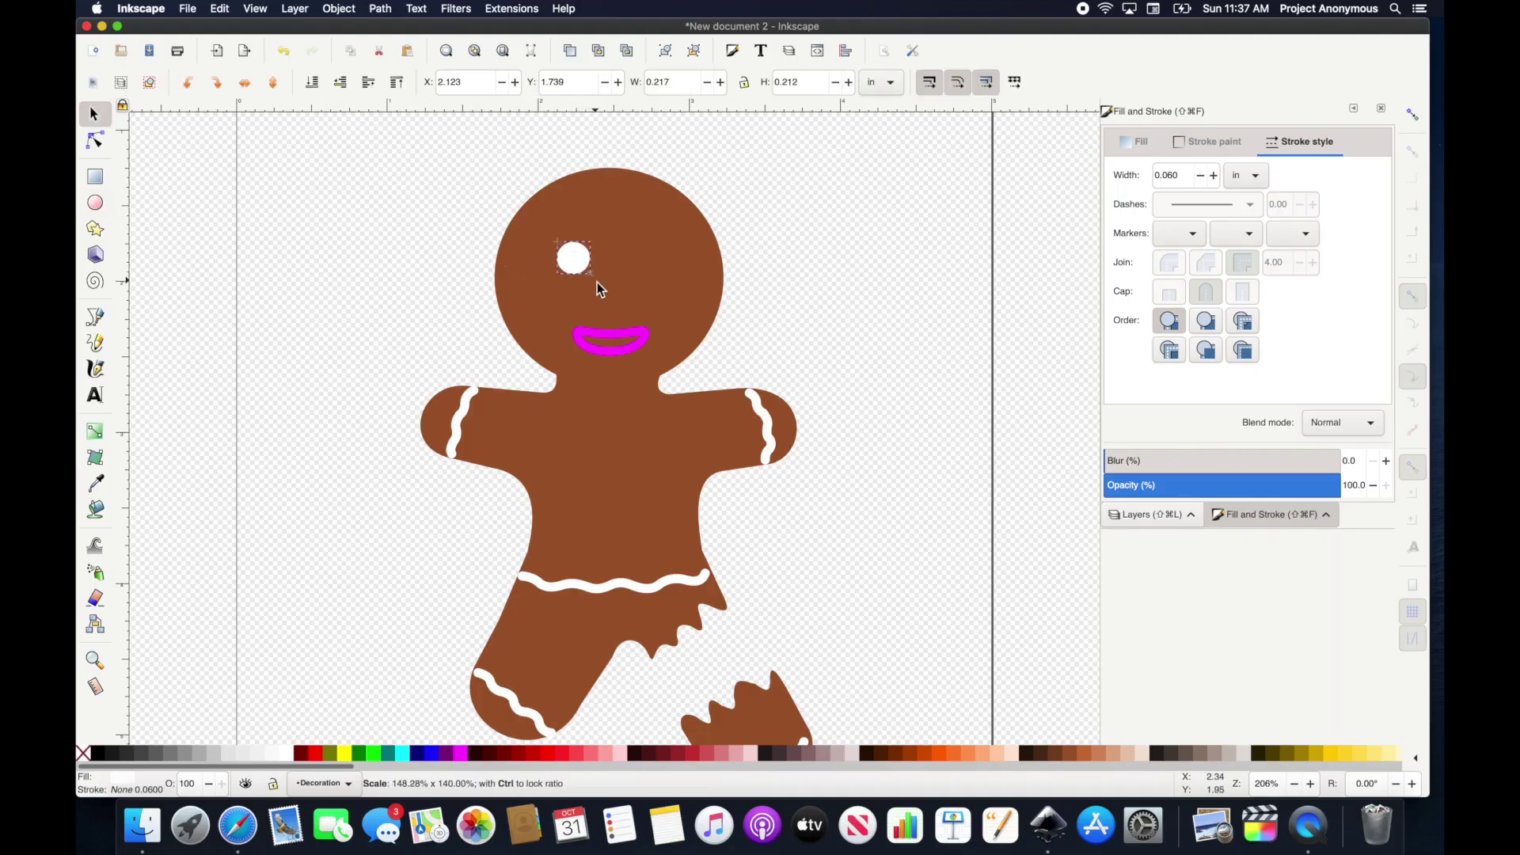
pyautogui.moveTo(573, 268); pyautogui.dragTo(574, 276)
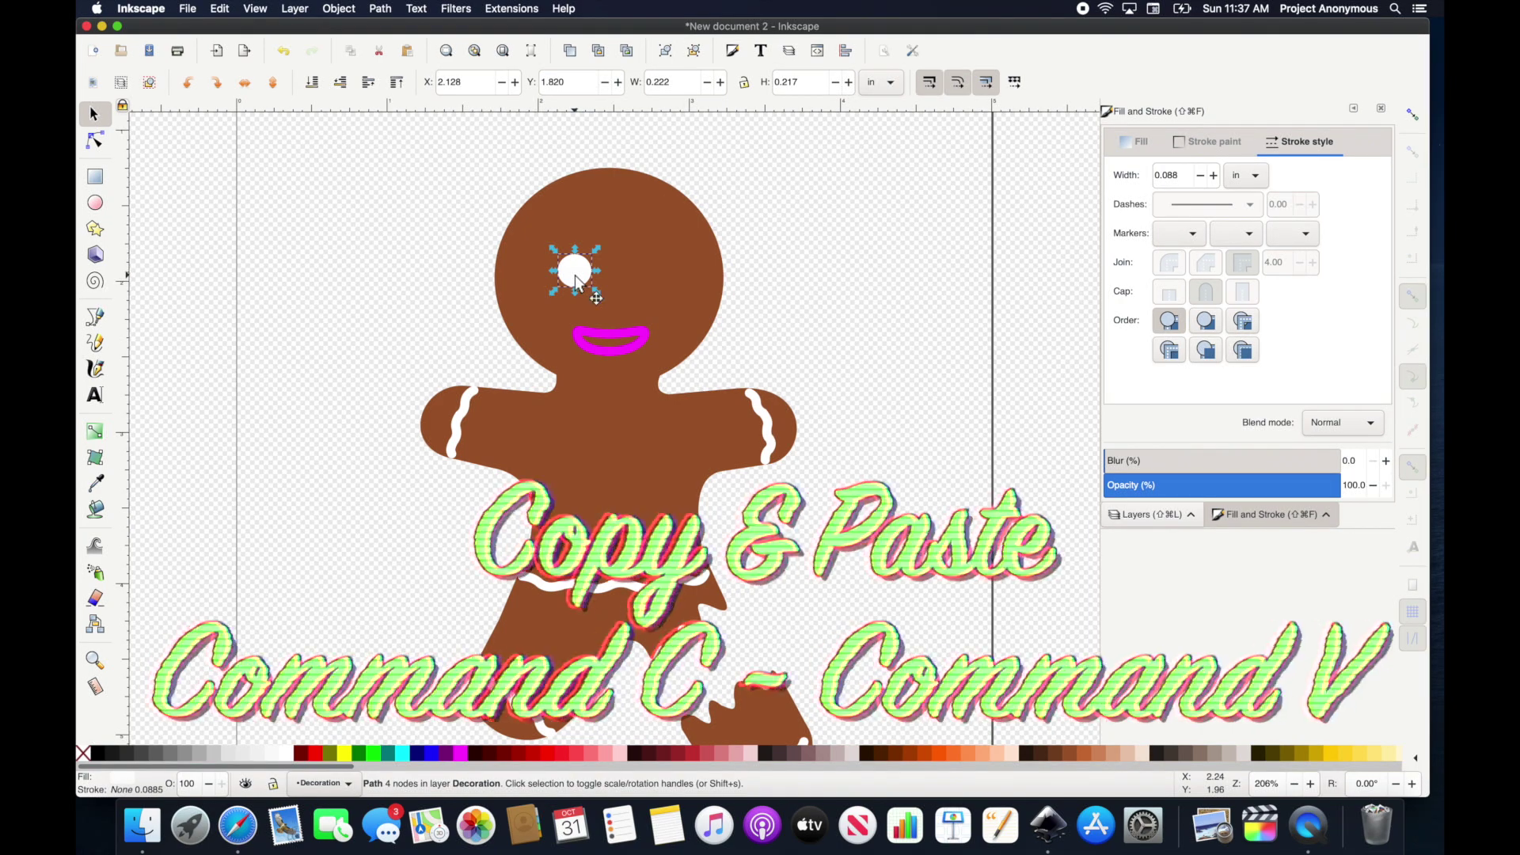
pyautogui.press('super+c')
pyautogui.press('super+v')
pyautogui.moveTo(640, 277); pyautogui.dragTo(643, 272)
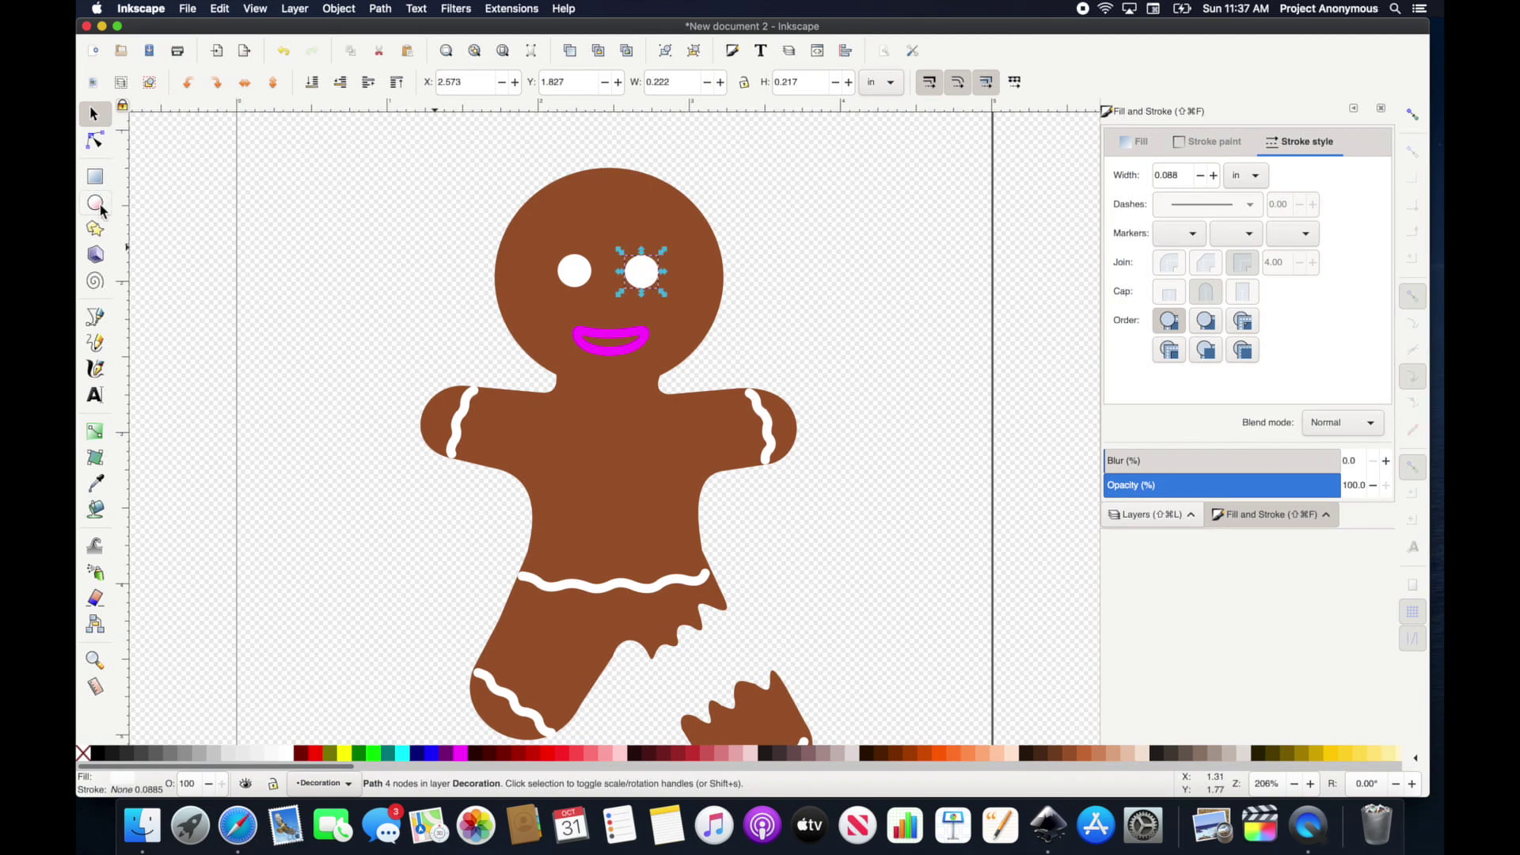
# Draw a short slanted eyebrow above the left eye with a white 0.06 in stroke and round caps, and bend it into an arc.
pyautogui.click(95, 319)
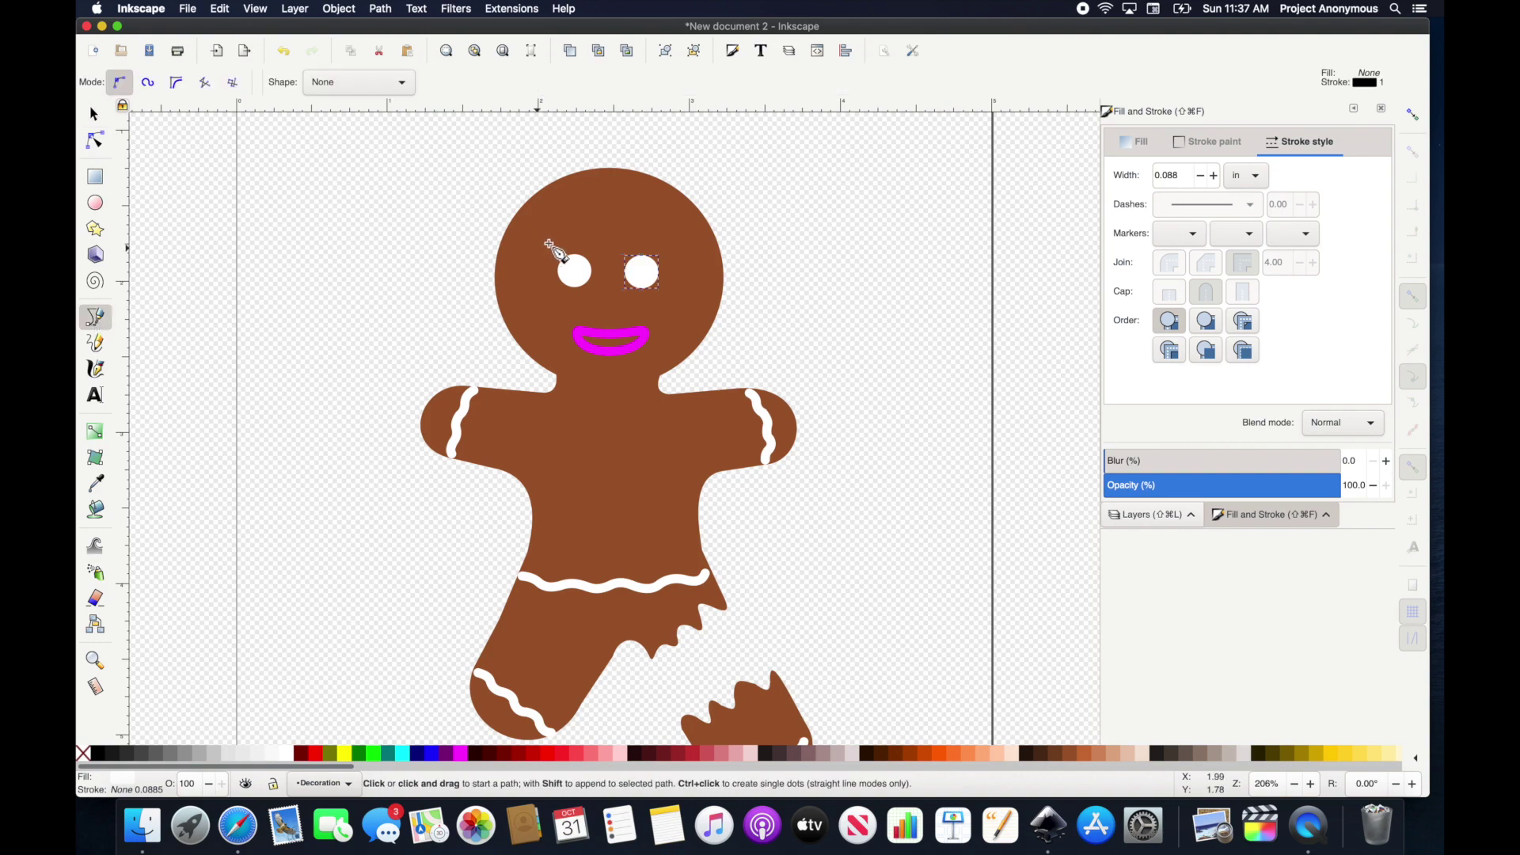
pyautogui.click(537, 248)
pyautogui.doubleClick(565, 233)
pyautogui.click(1170, 175)
pyautogui.keyDown('shift'); pyautogui.click(286, 753); pyautogui.keyUp('shift')
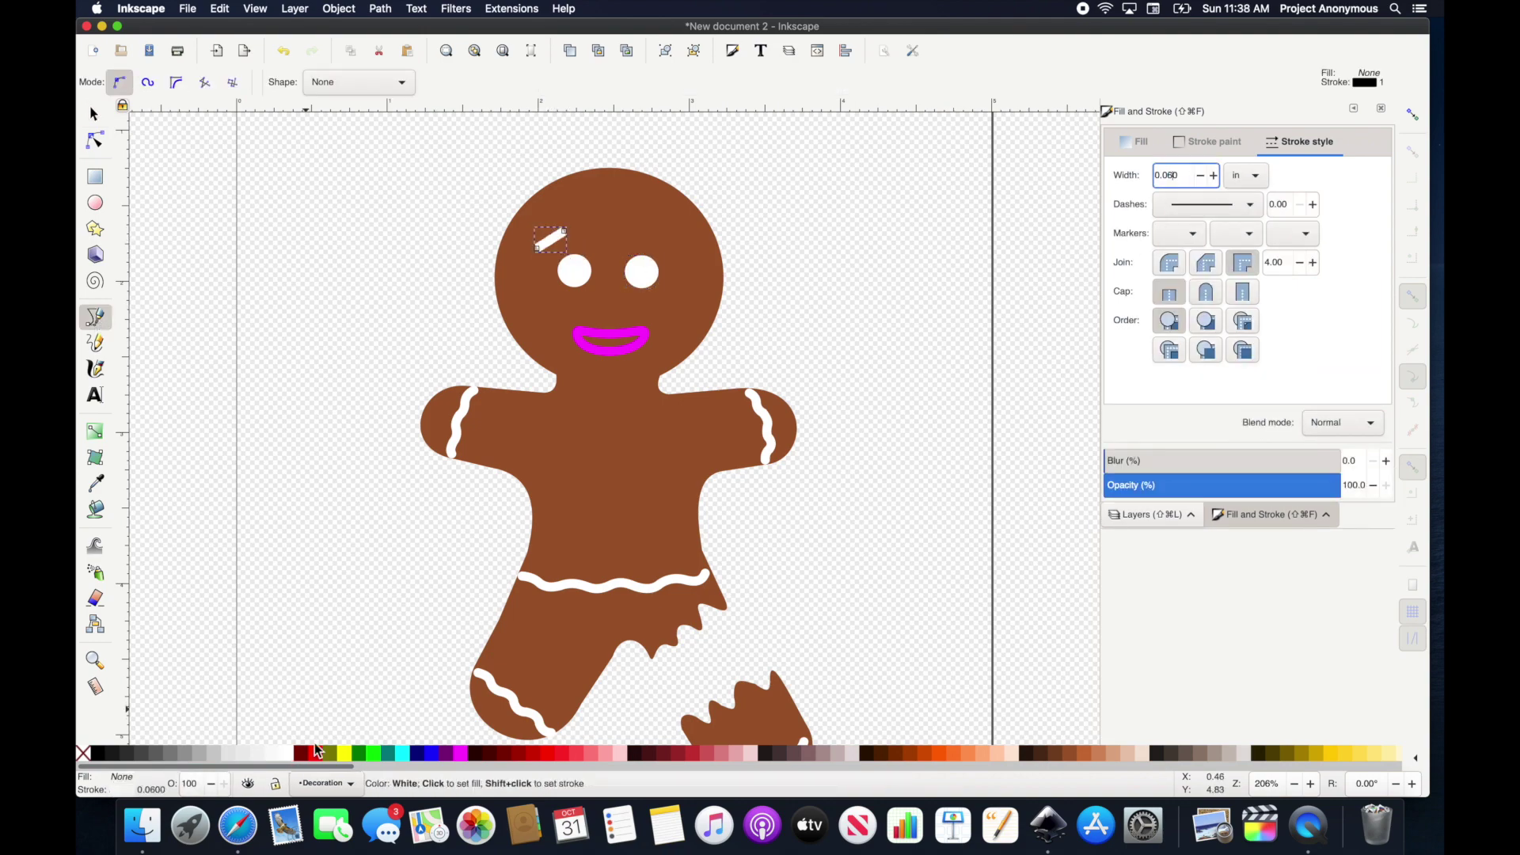
pyautogui.press('s')
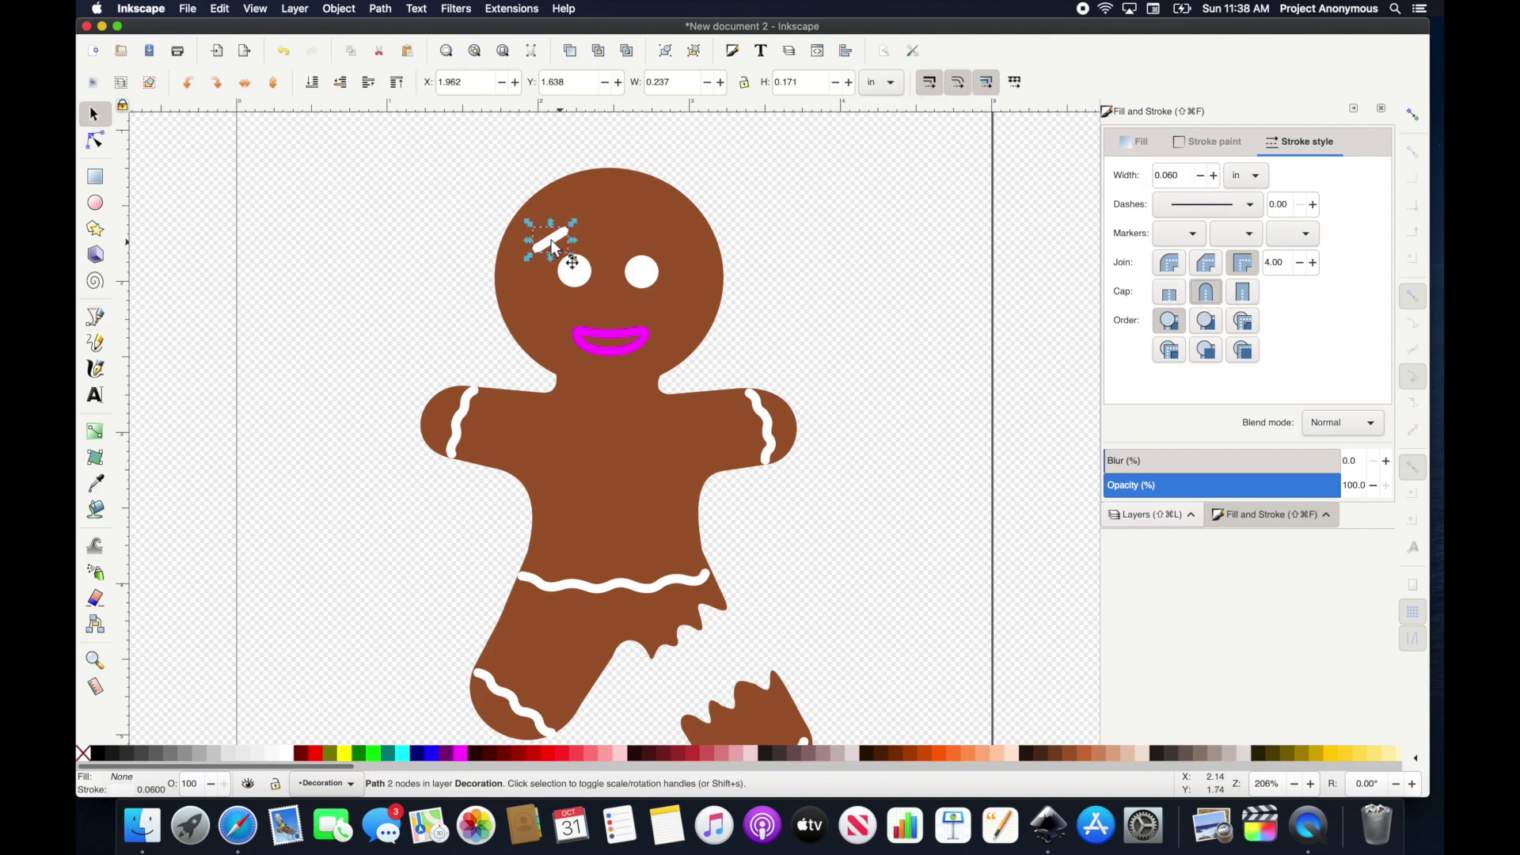
pyautogui.moveTo(548, 231); pyautogui.dragTo(551, 235)
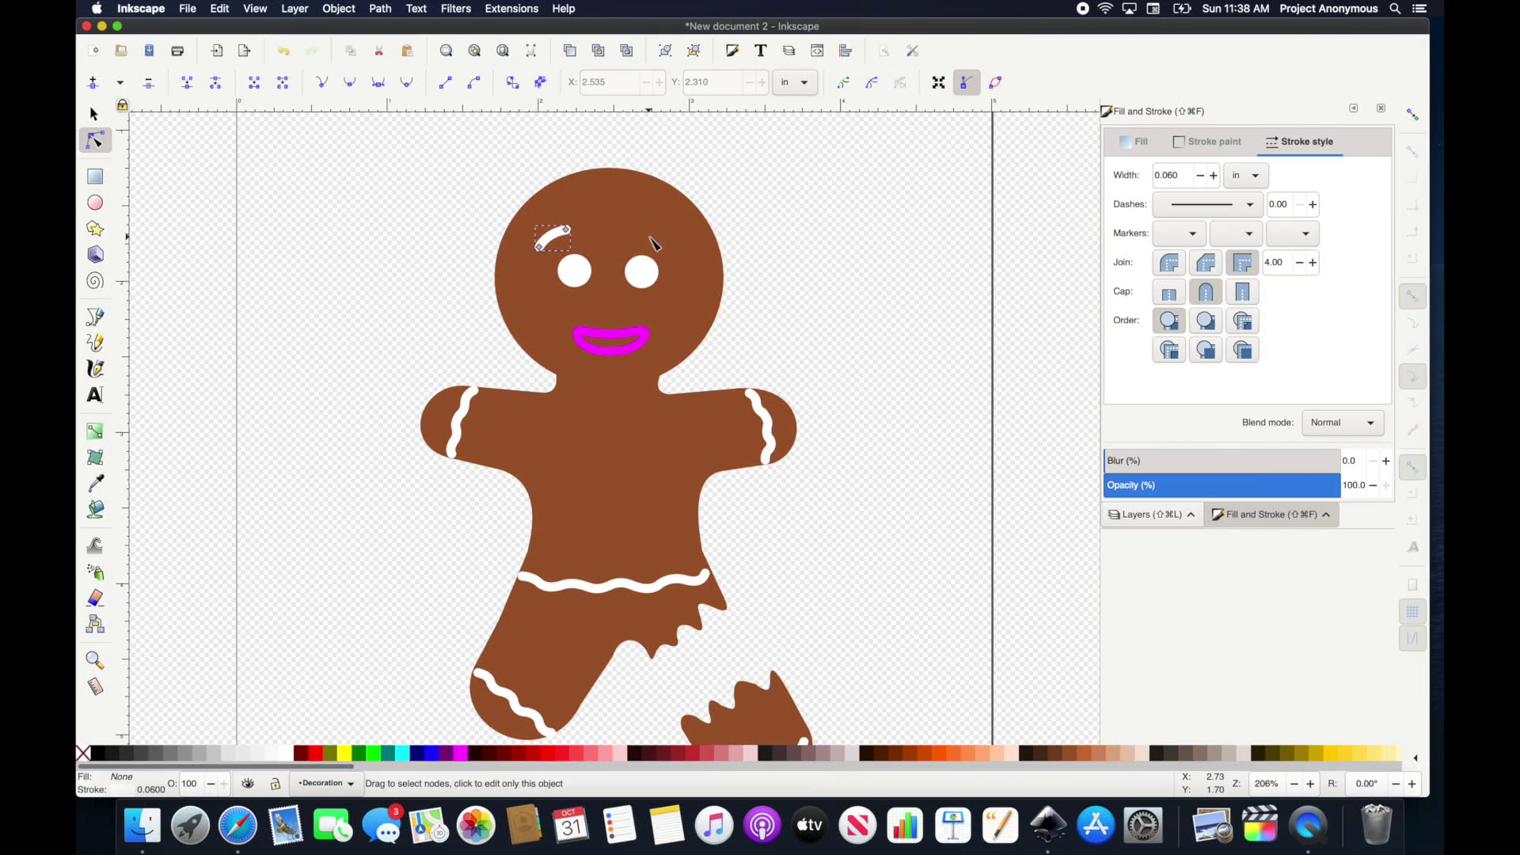
# Paste a copy of the eyebrow above the right eye and mirror it using vertical and horizontal flips.
pyautogui.press('super+v')
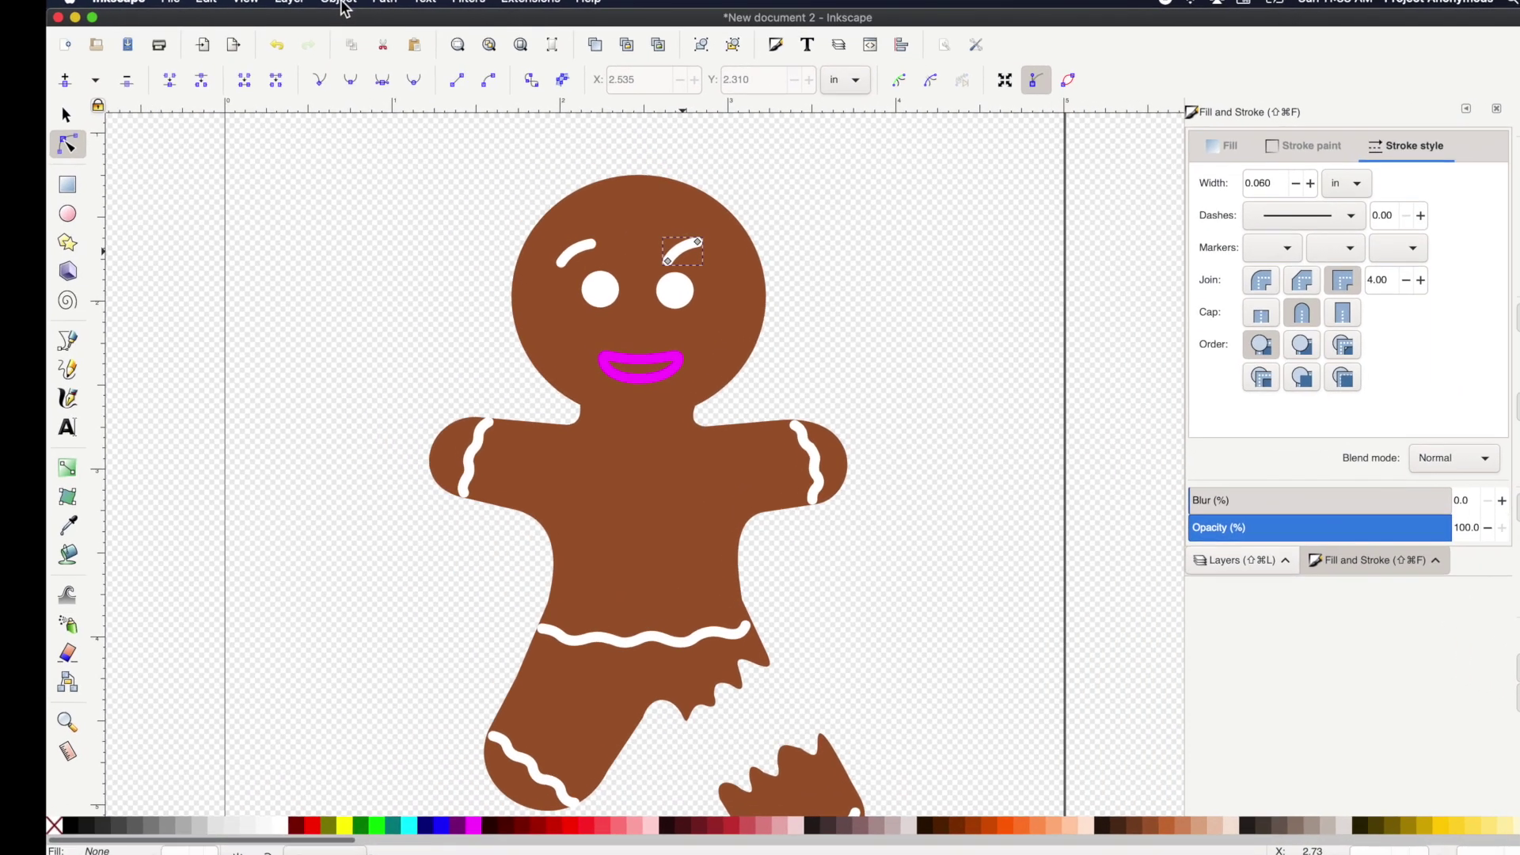
pyautogui.click(339, 10)
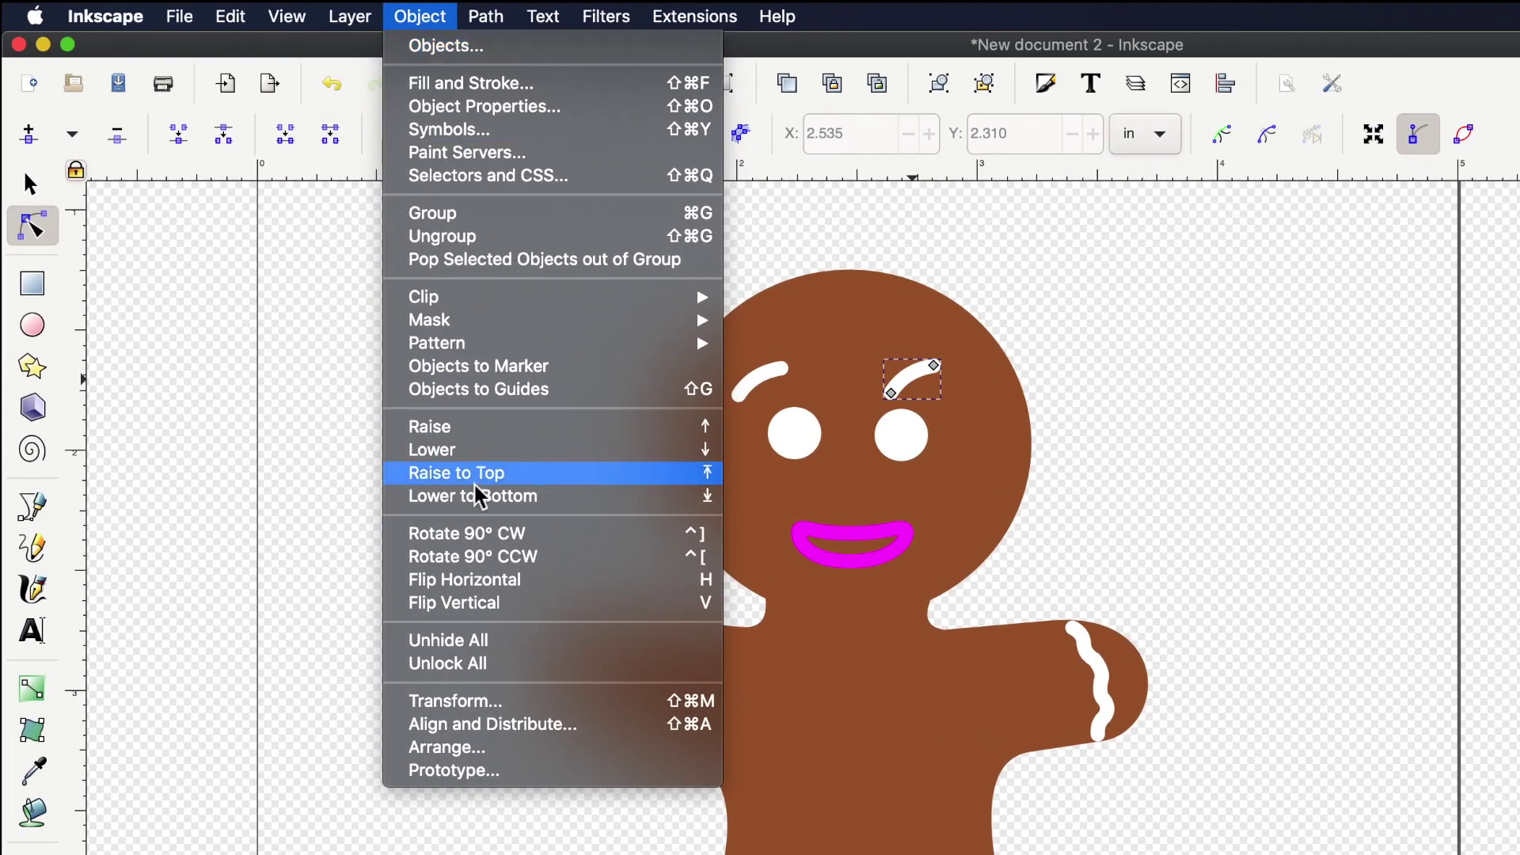
pyautogui.click(485, 608)
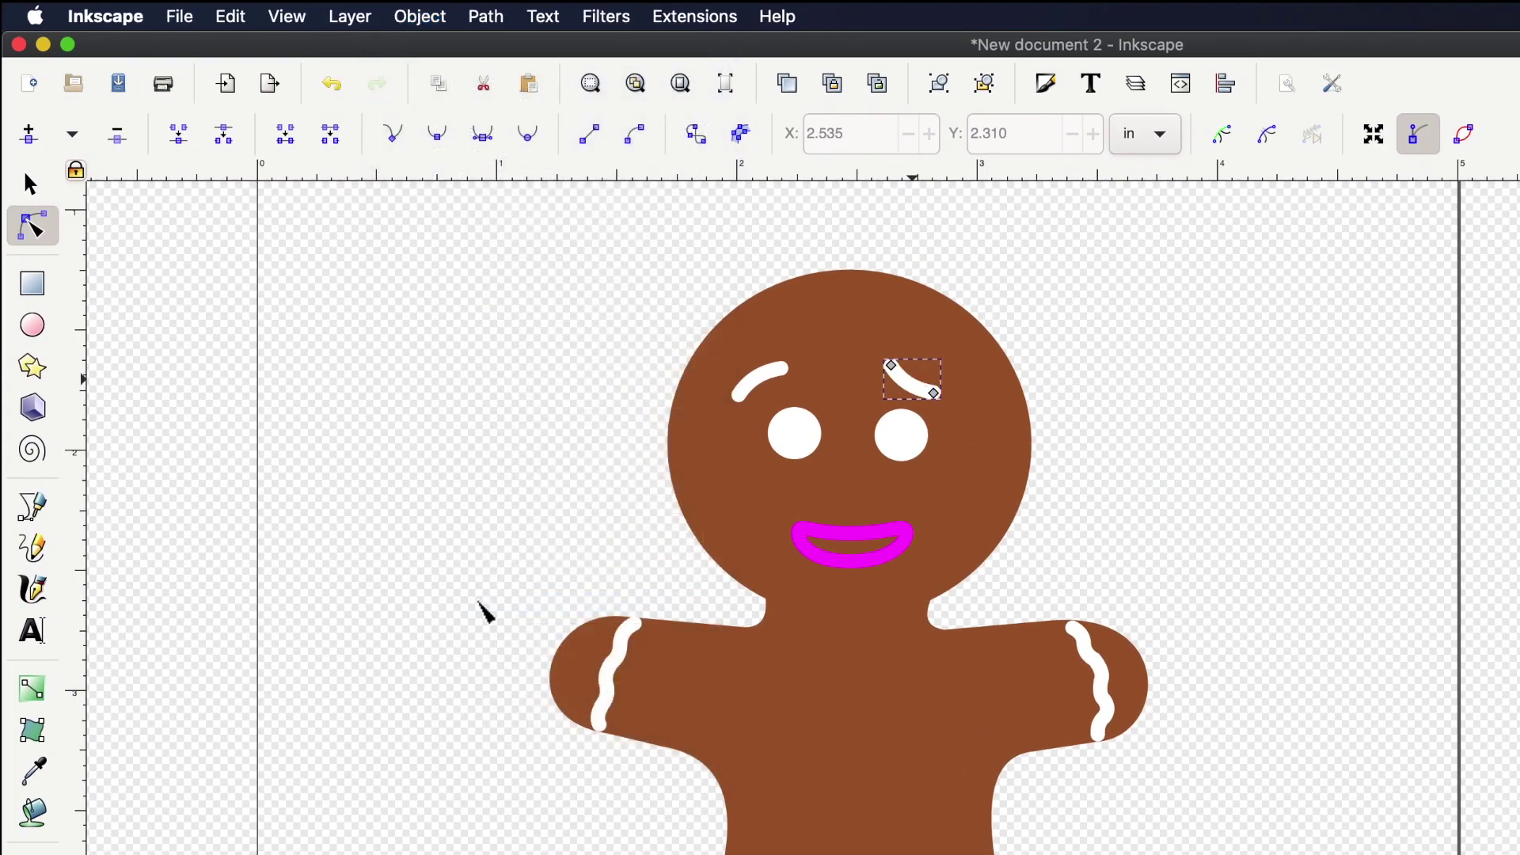
pyautogui.click(408, 19)
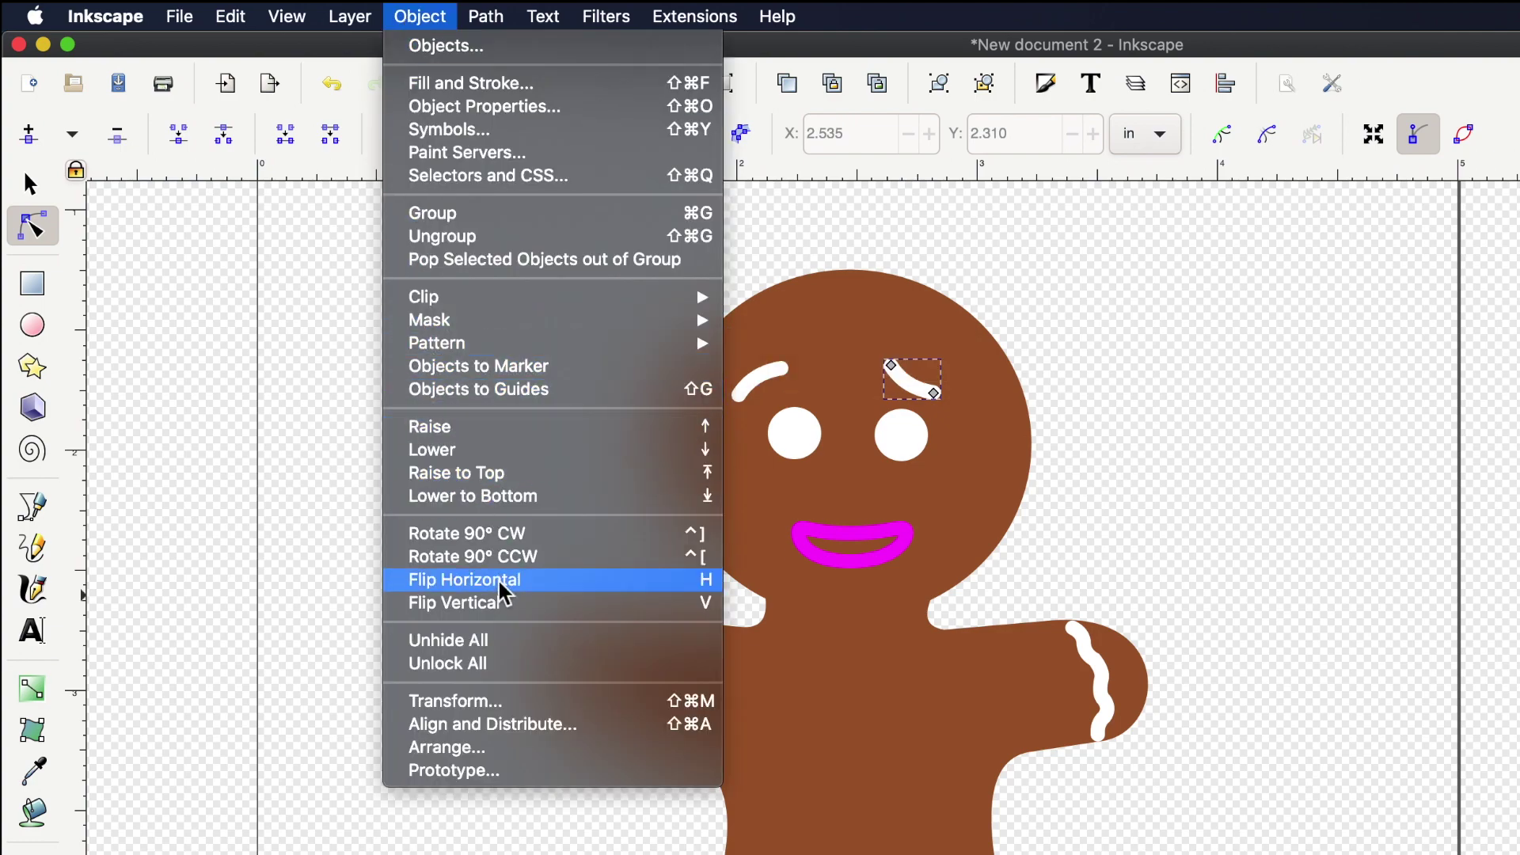
pyautogui.click(503, 582)
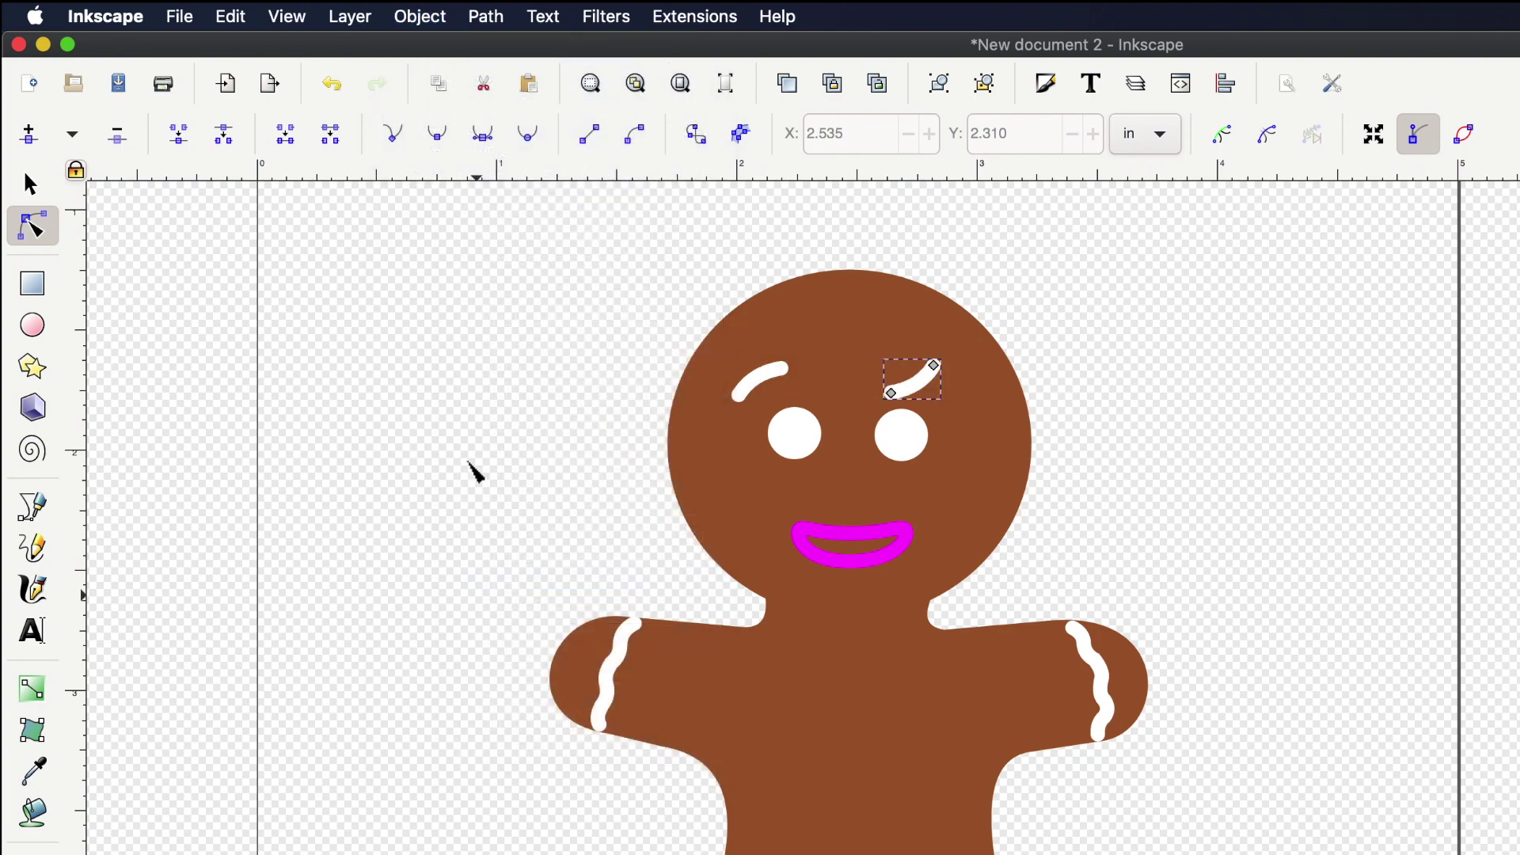
pyautogui.click(421, 17)
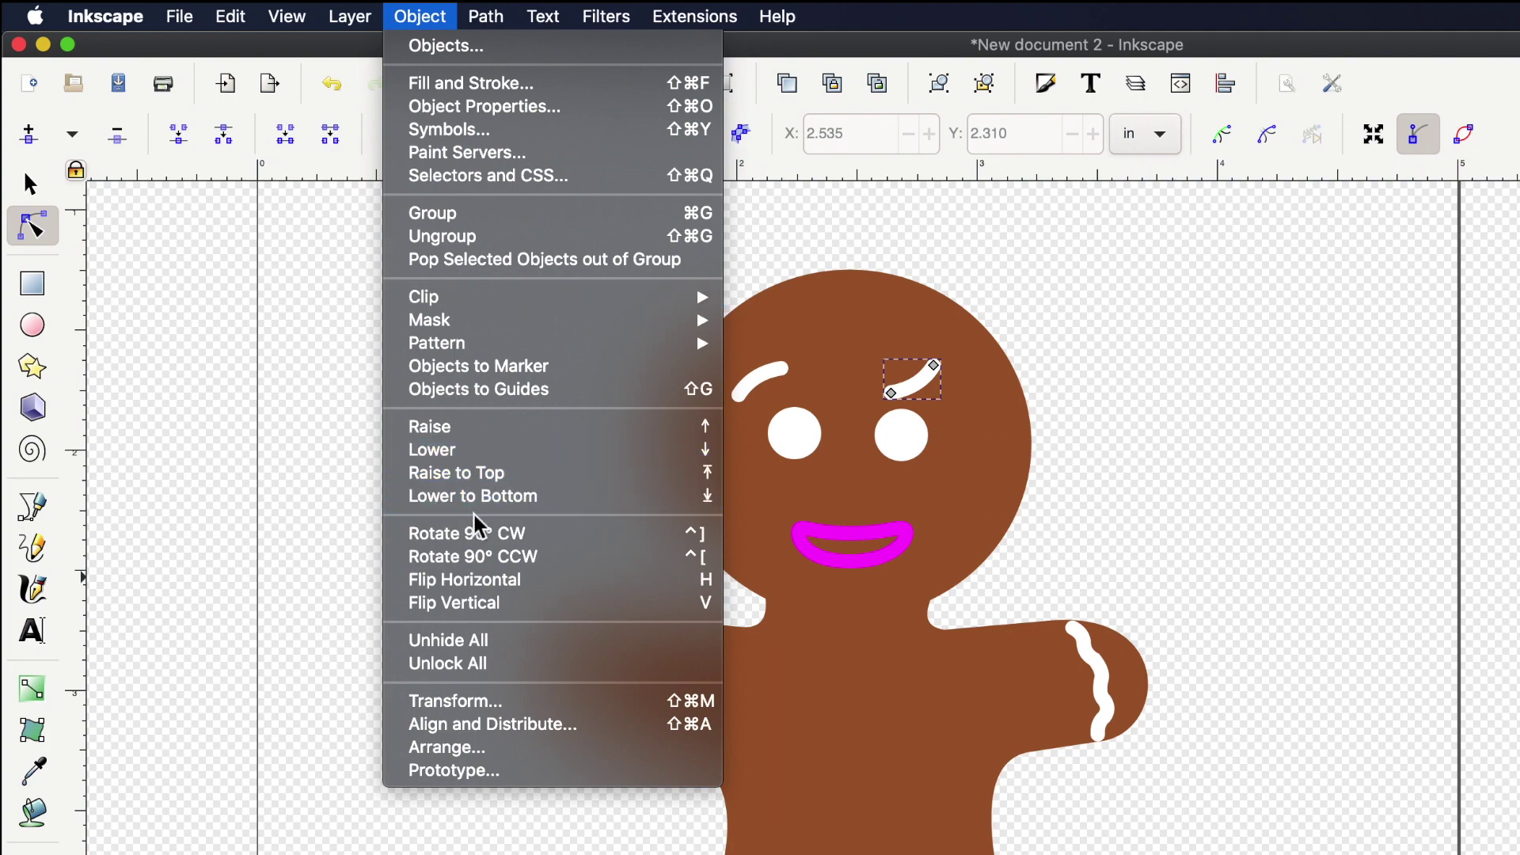
pyautogui.click(479, 606)
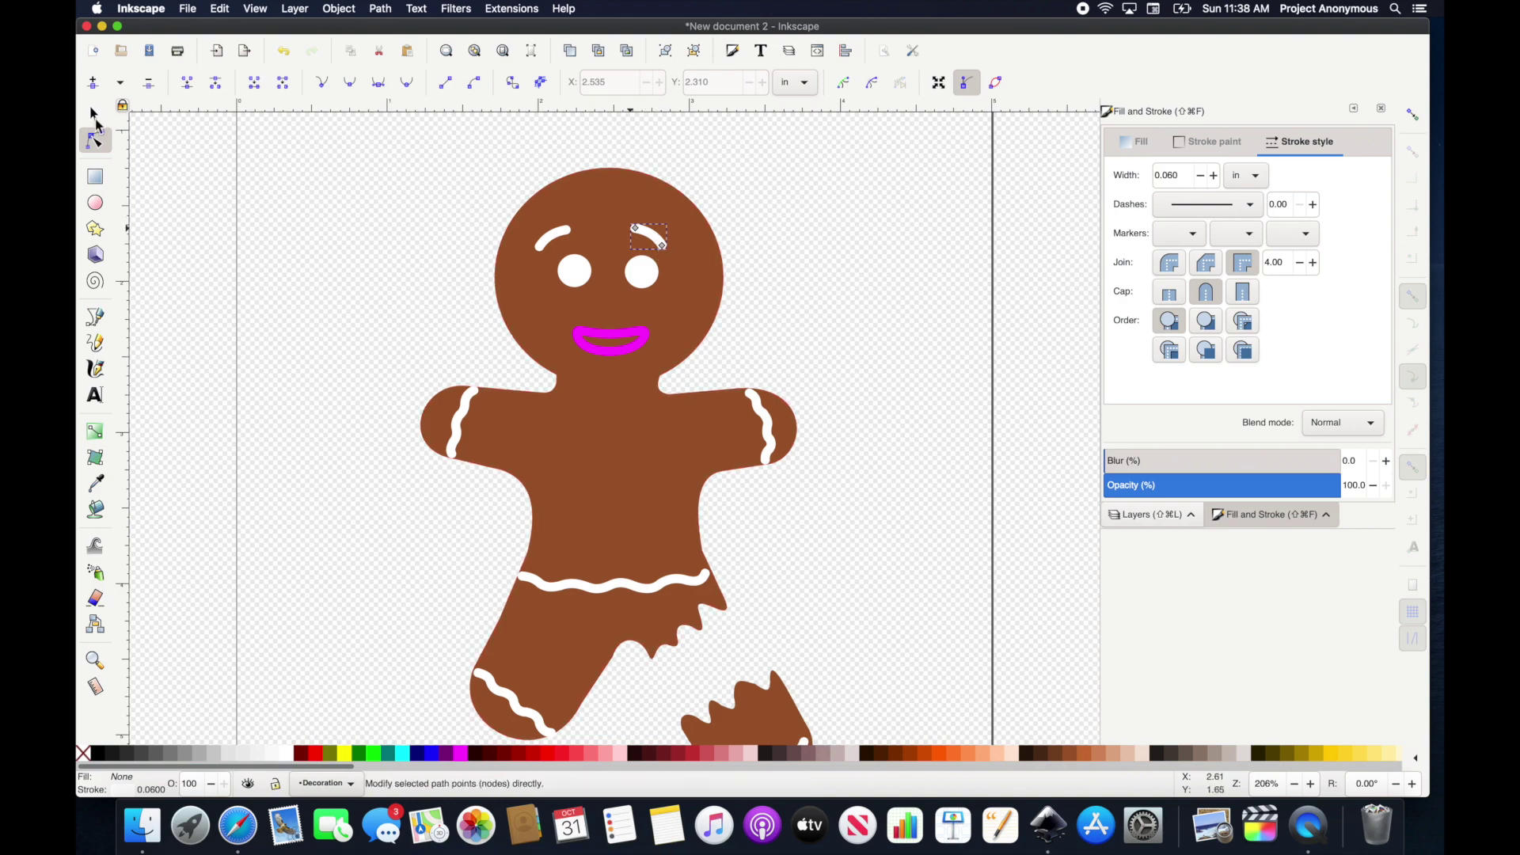
# Nudge the copied eyebrow outward so it sits over the right eye, mirroring the other eyebrow.
pyautogui.click(93, 114)
pyautogui.press('Right')
pyautogui.press('Right')
pyautogui.press('Right')
pyautogui.press('Right')
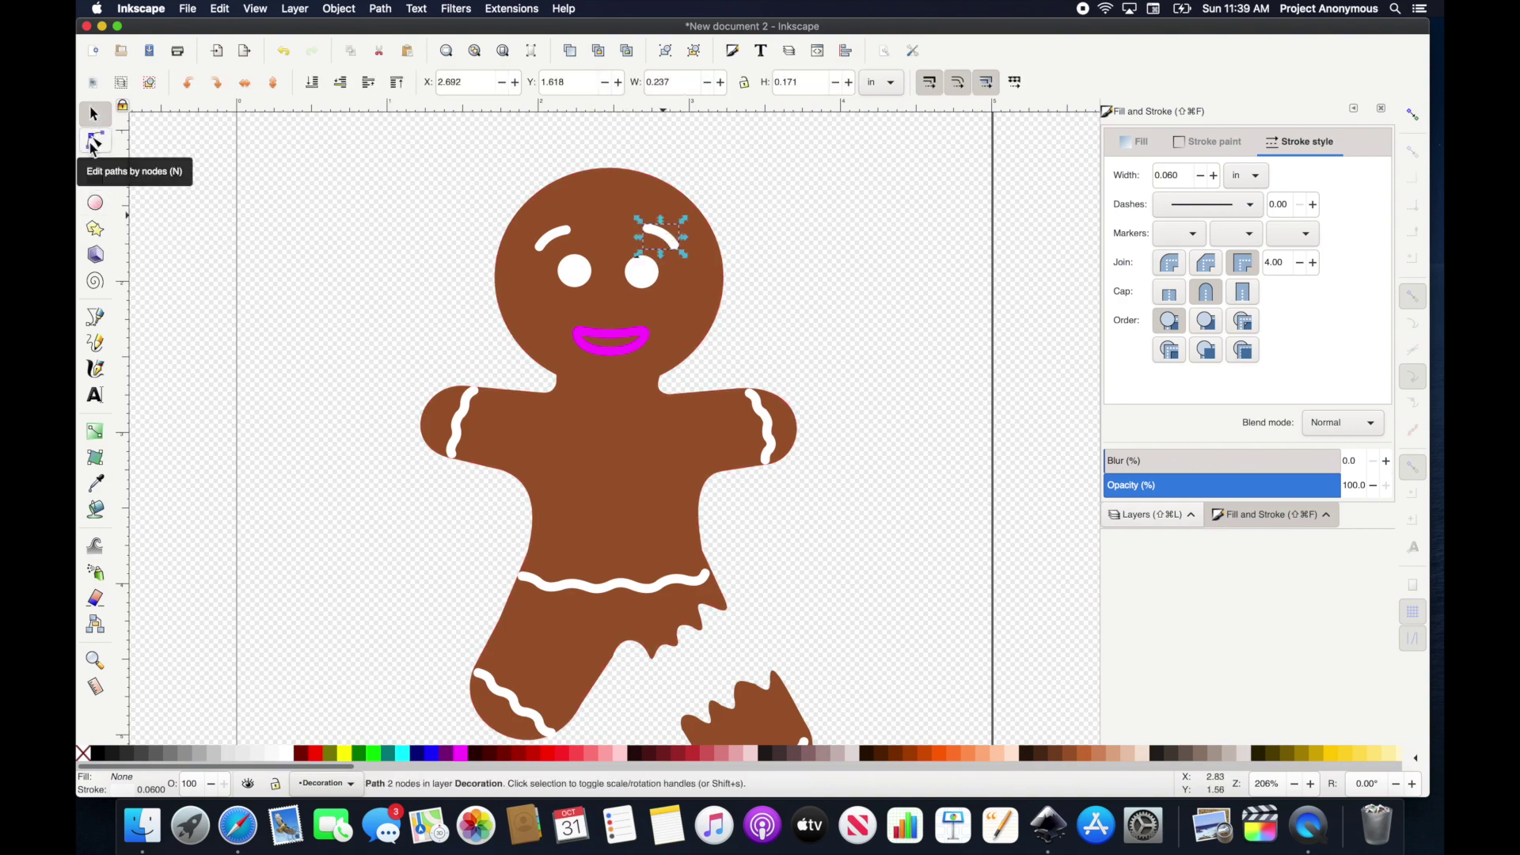
# Copy the white eye circle twice onto the torso as two vertically stacked buttons.
pyautogui.click(582, 279)
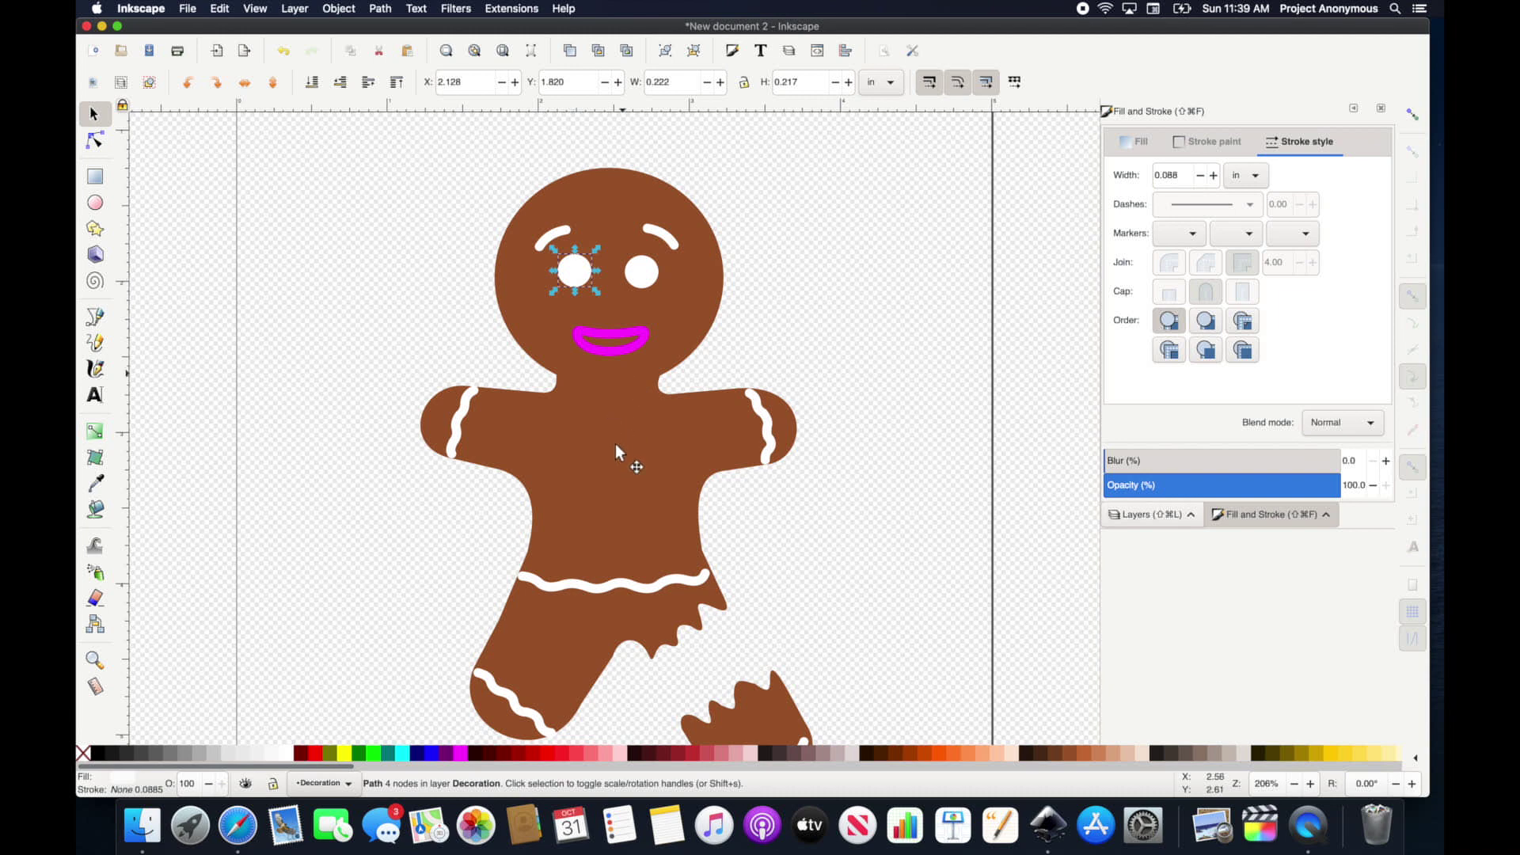
pyautogui.press('super+v')
pyautogui.press('super+v')
pyautogui.moveTo(617, 453); pyautogui.dragTo(619, 463)
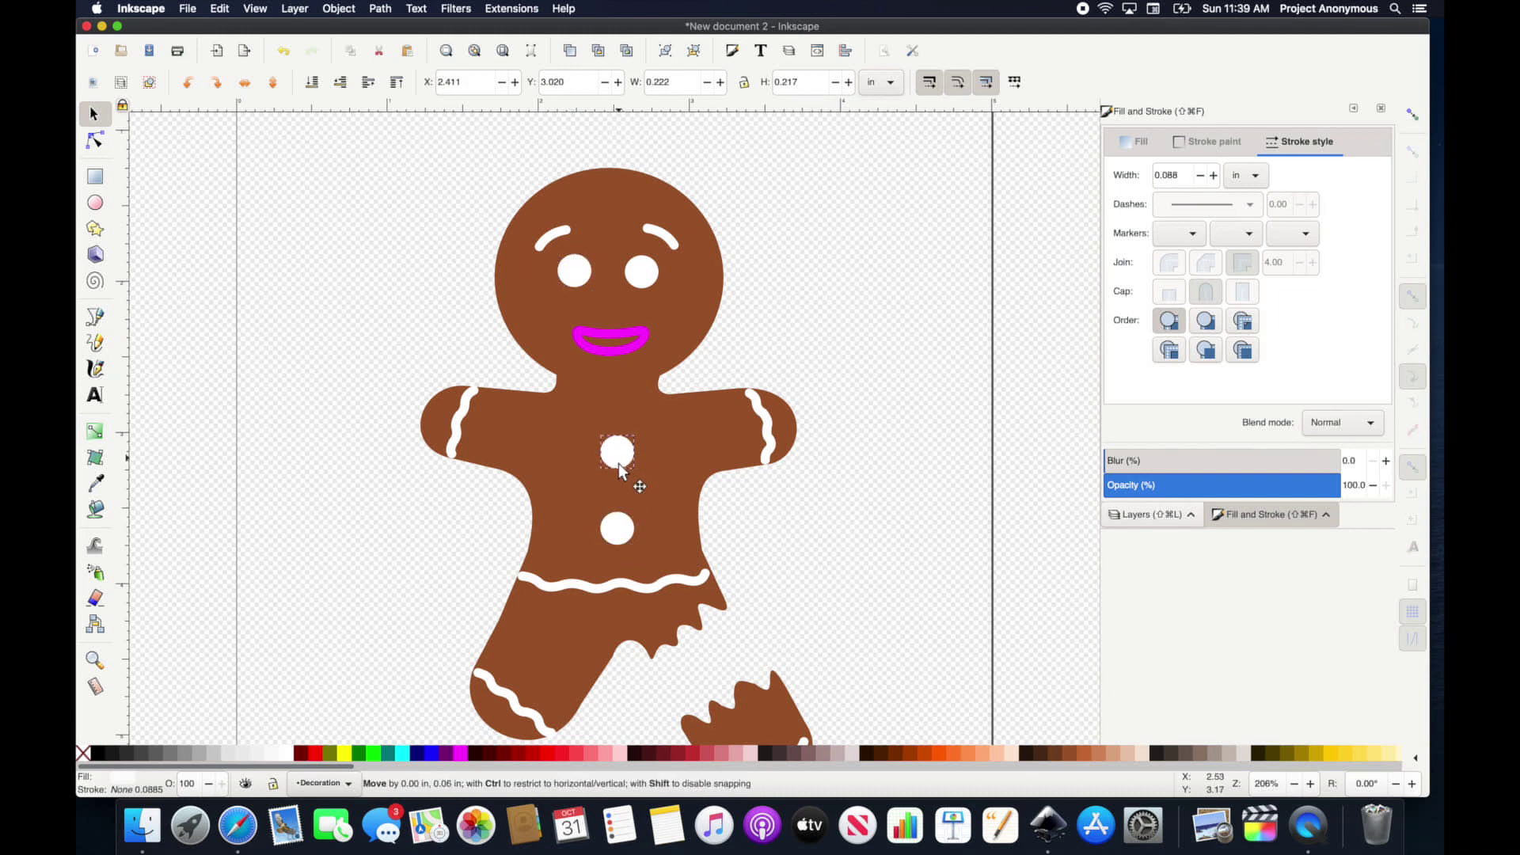
# Fill the upper button bright green and the lower button red.
pyautogui.click(374, 753)
pyautogui.click(617, 528)
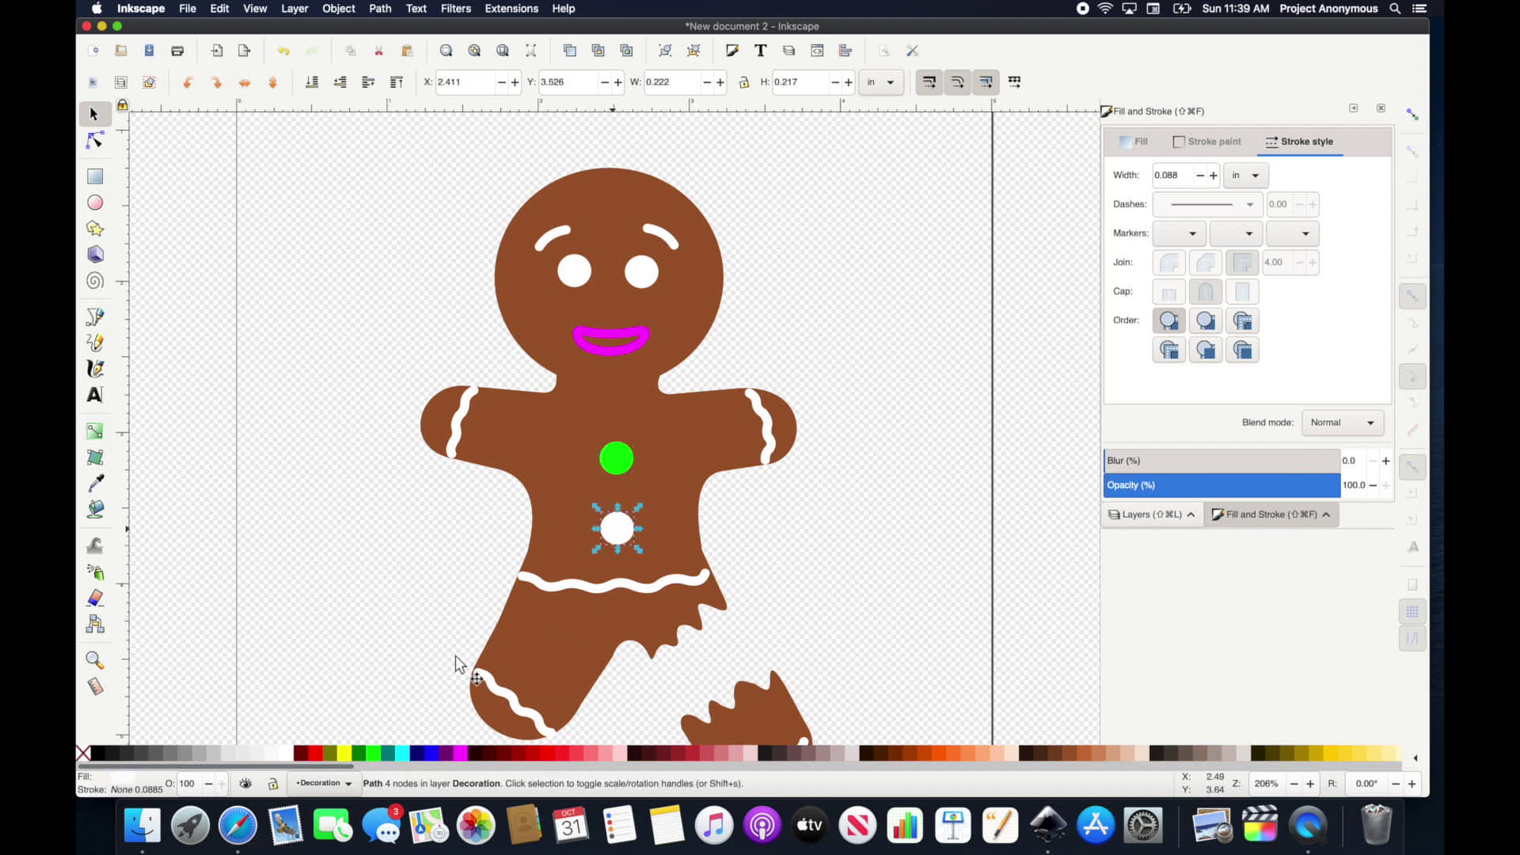
pyautogui.click(317, 753)
# Select both buttons, the mouth, both eyes and both eyebrows together and move them to the Decoration layer.
pyautogui.scroll(-3, 817, 486)
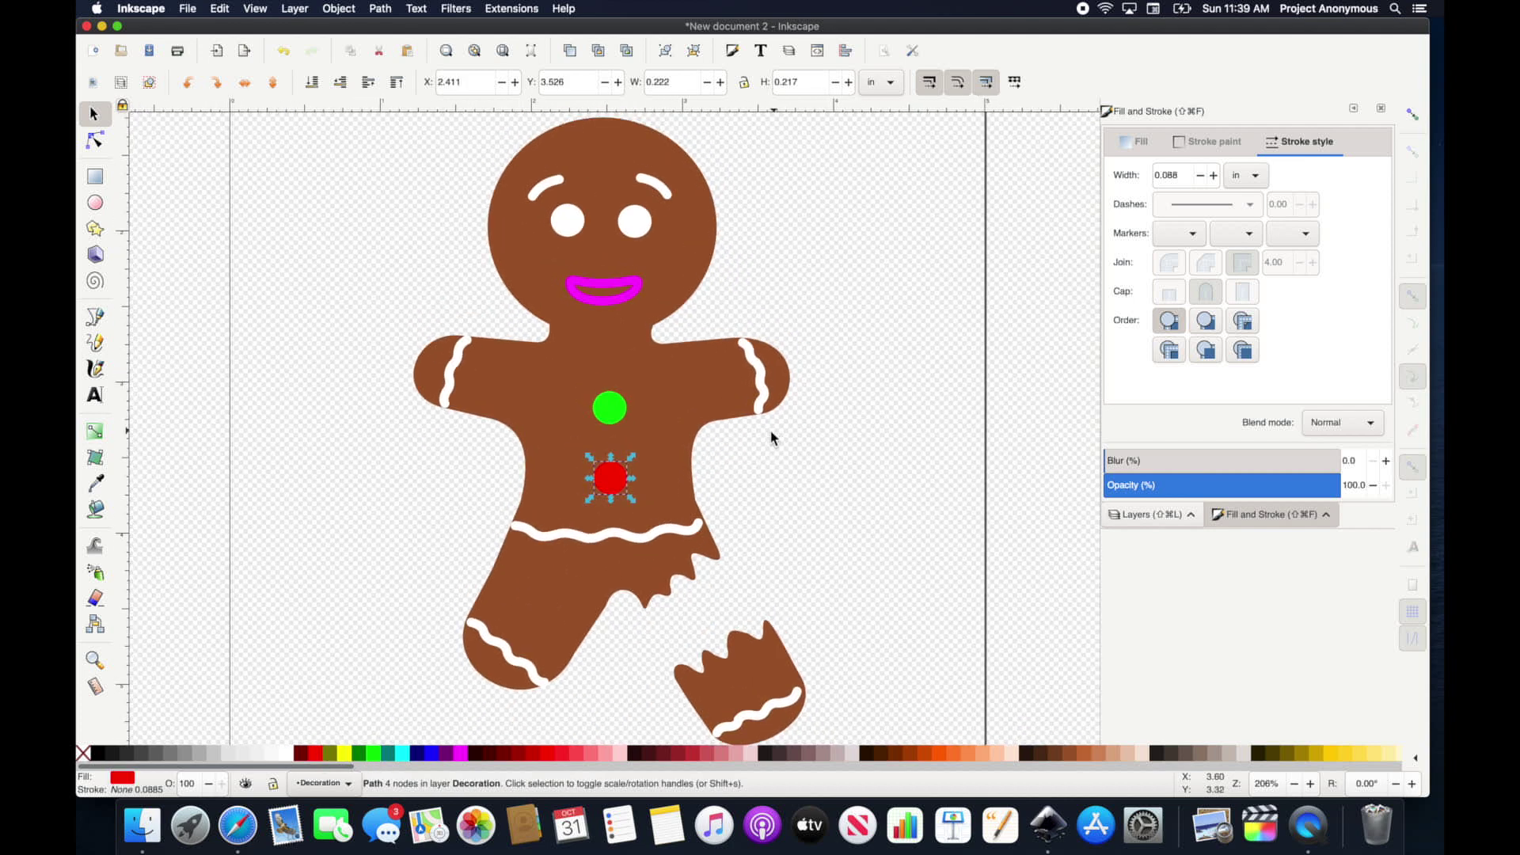
pyautogui.keyDown('shift'); pyautogui.click(620, 409); pyautogui.keyUp('shift')
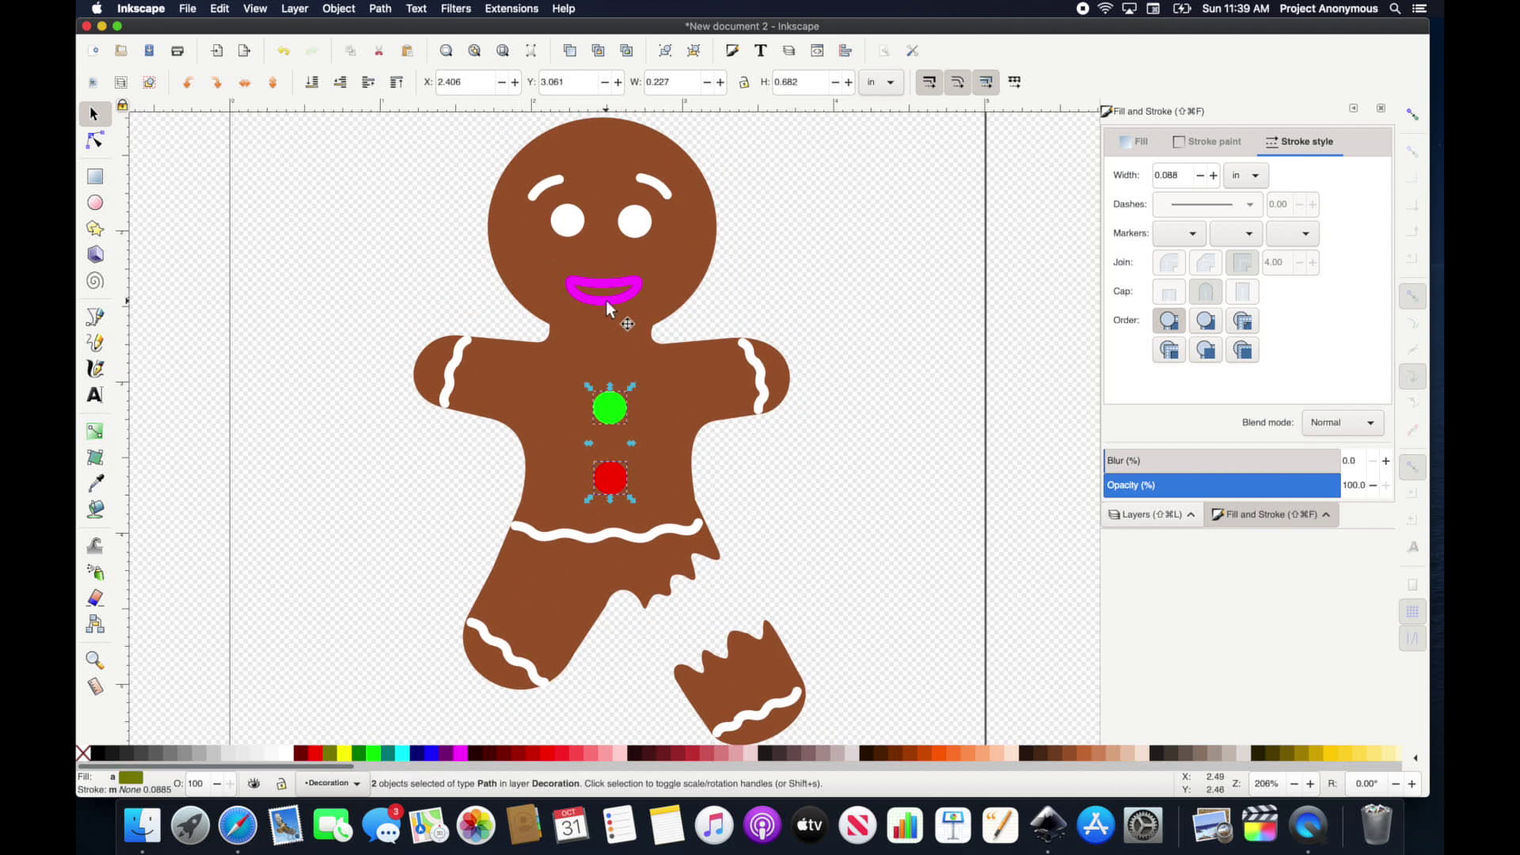
pyautogui.keyDown('shift'); pyautogui.click(606, 301); pyautogui.keyUp('shift')
pyautogui.keyDown('shift'); pyautogui.click(635, 223); pyautogui.keyUp('shift')
pyautogui.keyDown('shift'); pyautogui.click(655, 188); pyautogui.keyUp('shift')
pyautogui.keyDown('shift'); pyautogui.click(568, 221); pyautogui.keyUp('shift')
pyautogui.keyDown('shift'); pyautogui.click(543, 188); pyautogui.keyUp('shift')
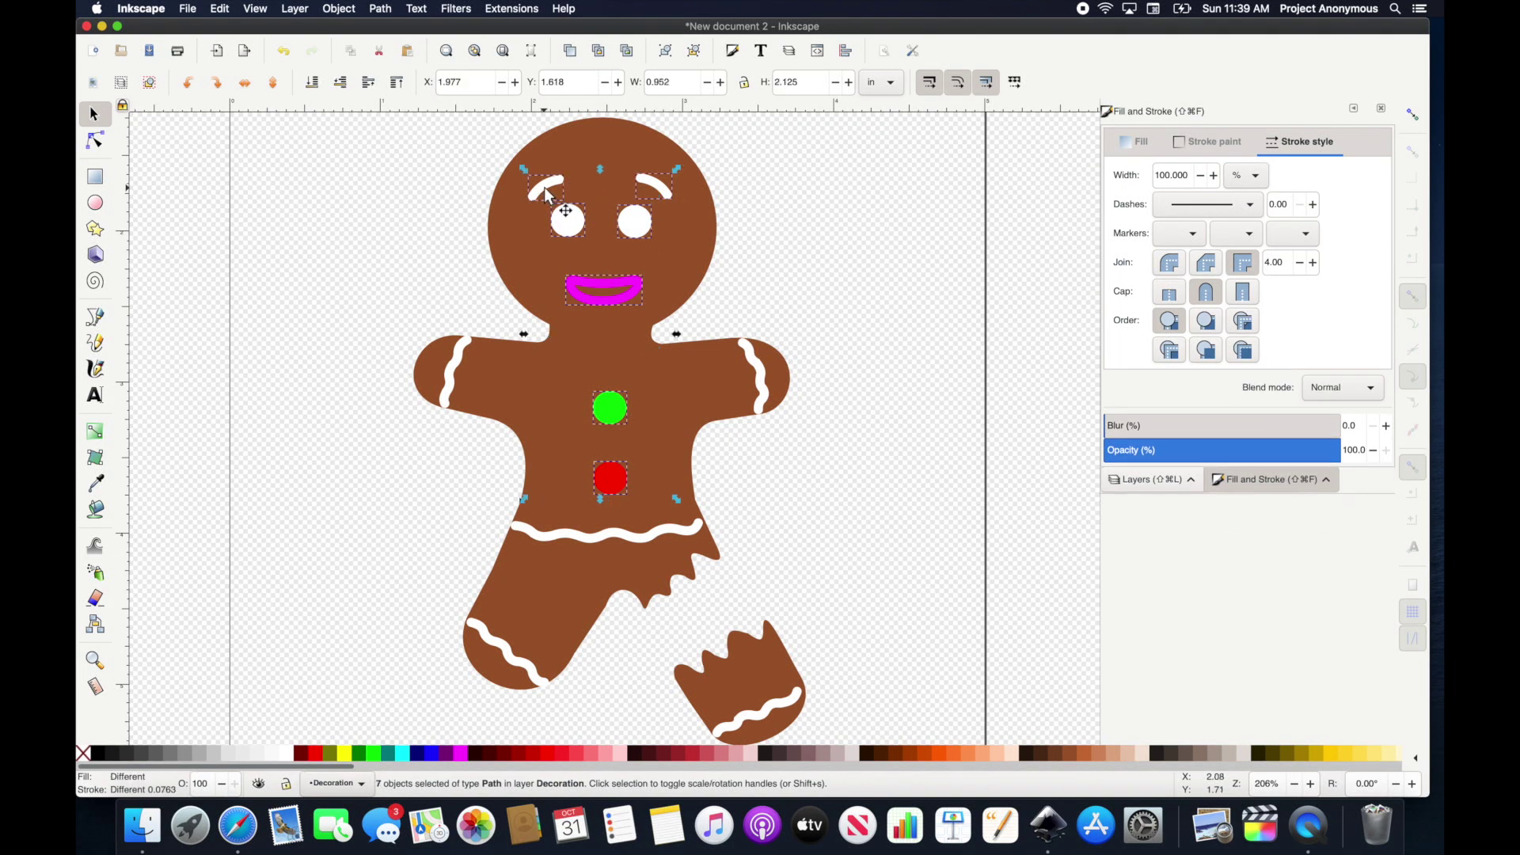
pyautogui.rightClick(544, 188)
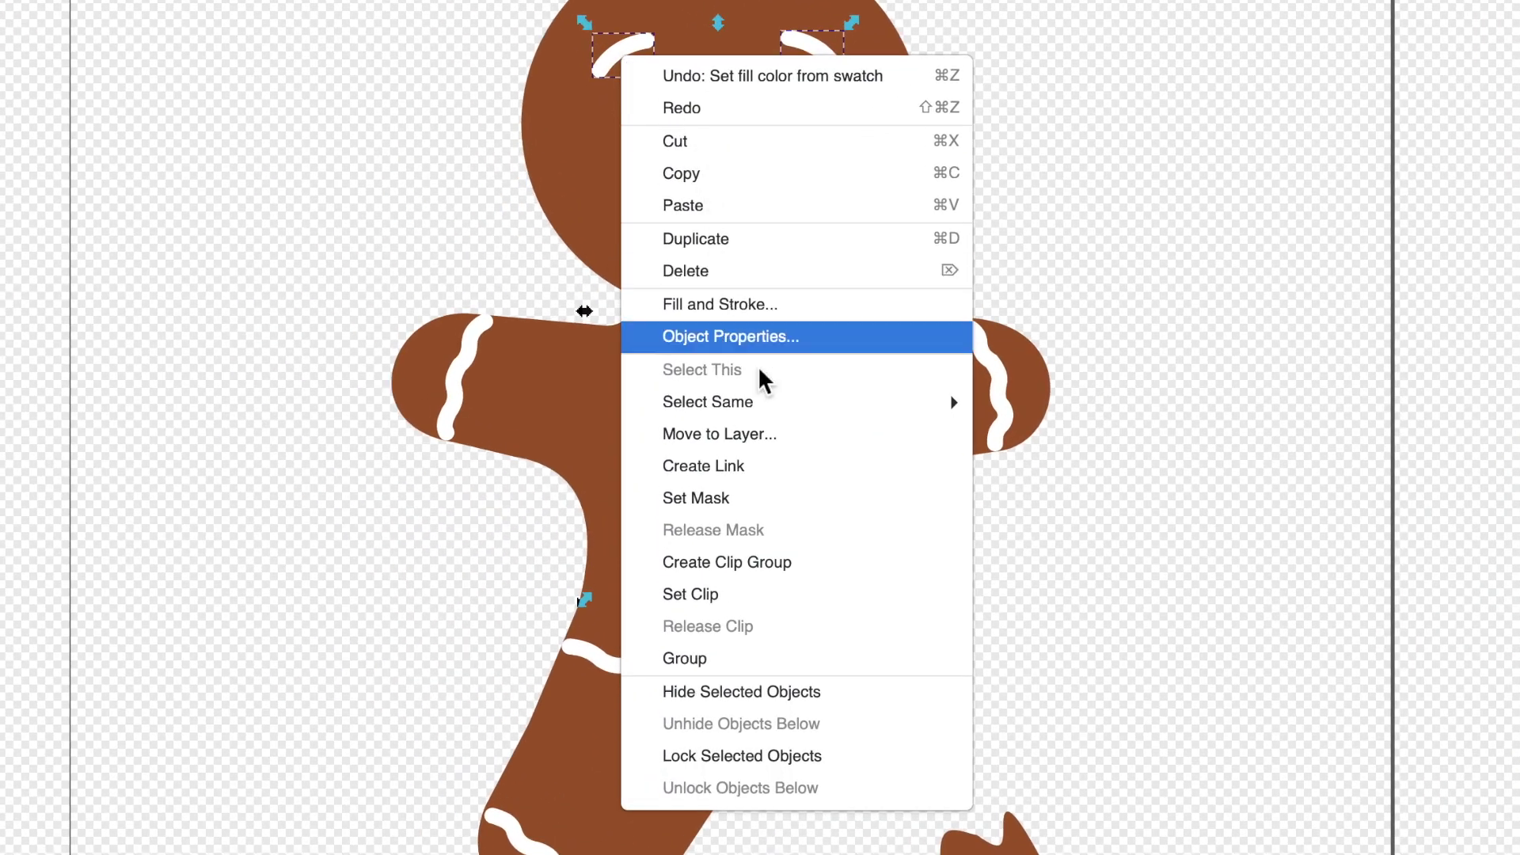
pyautogui.click(776, 434)
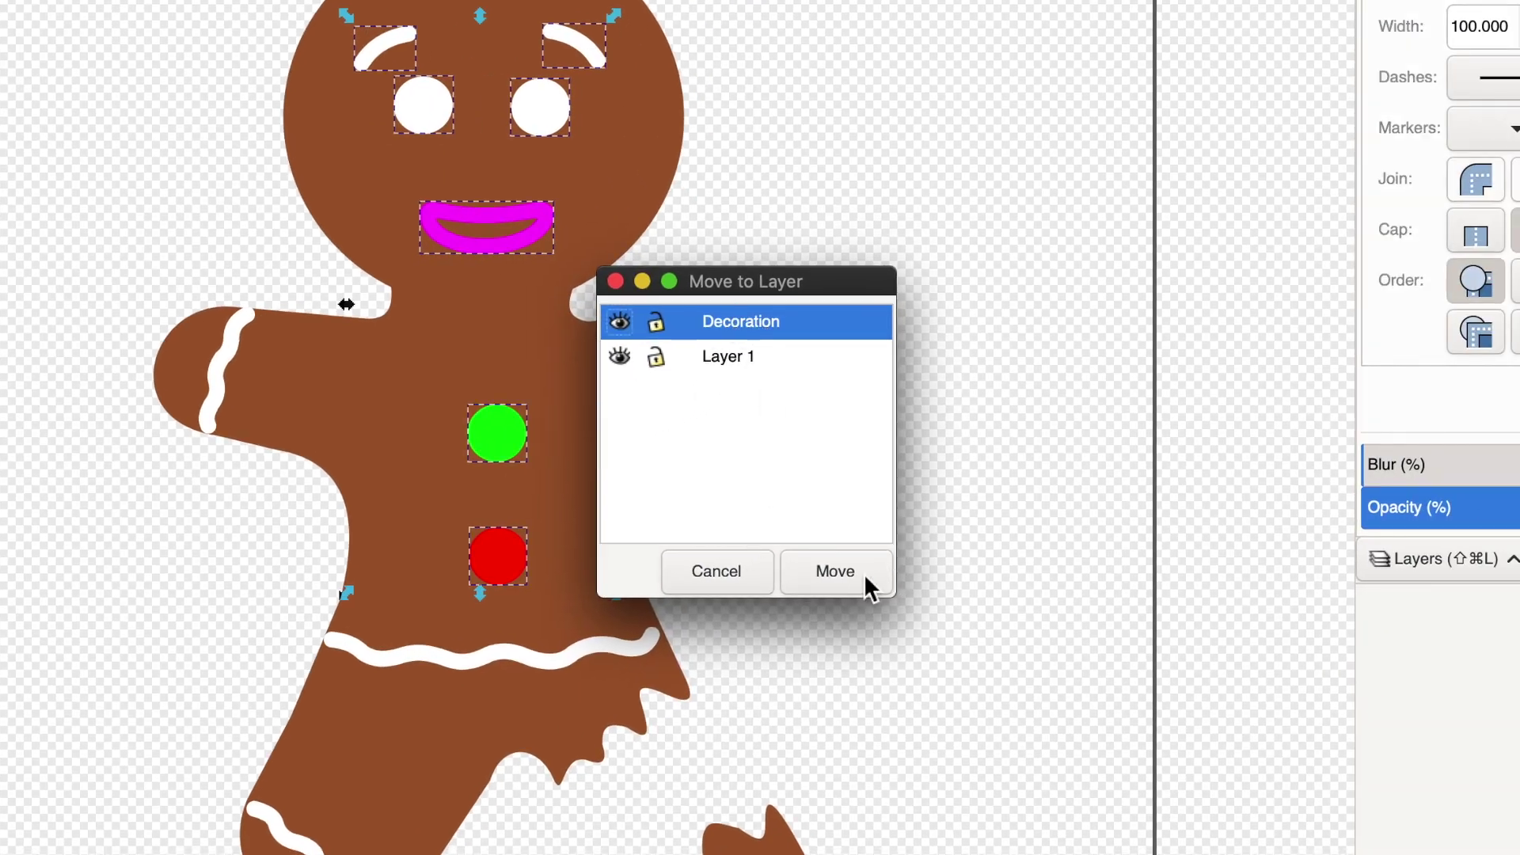
pyautogui.click(864, 574)
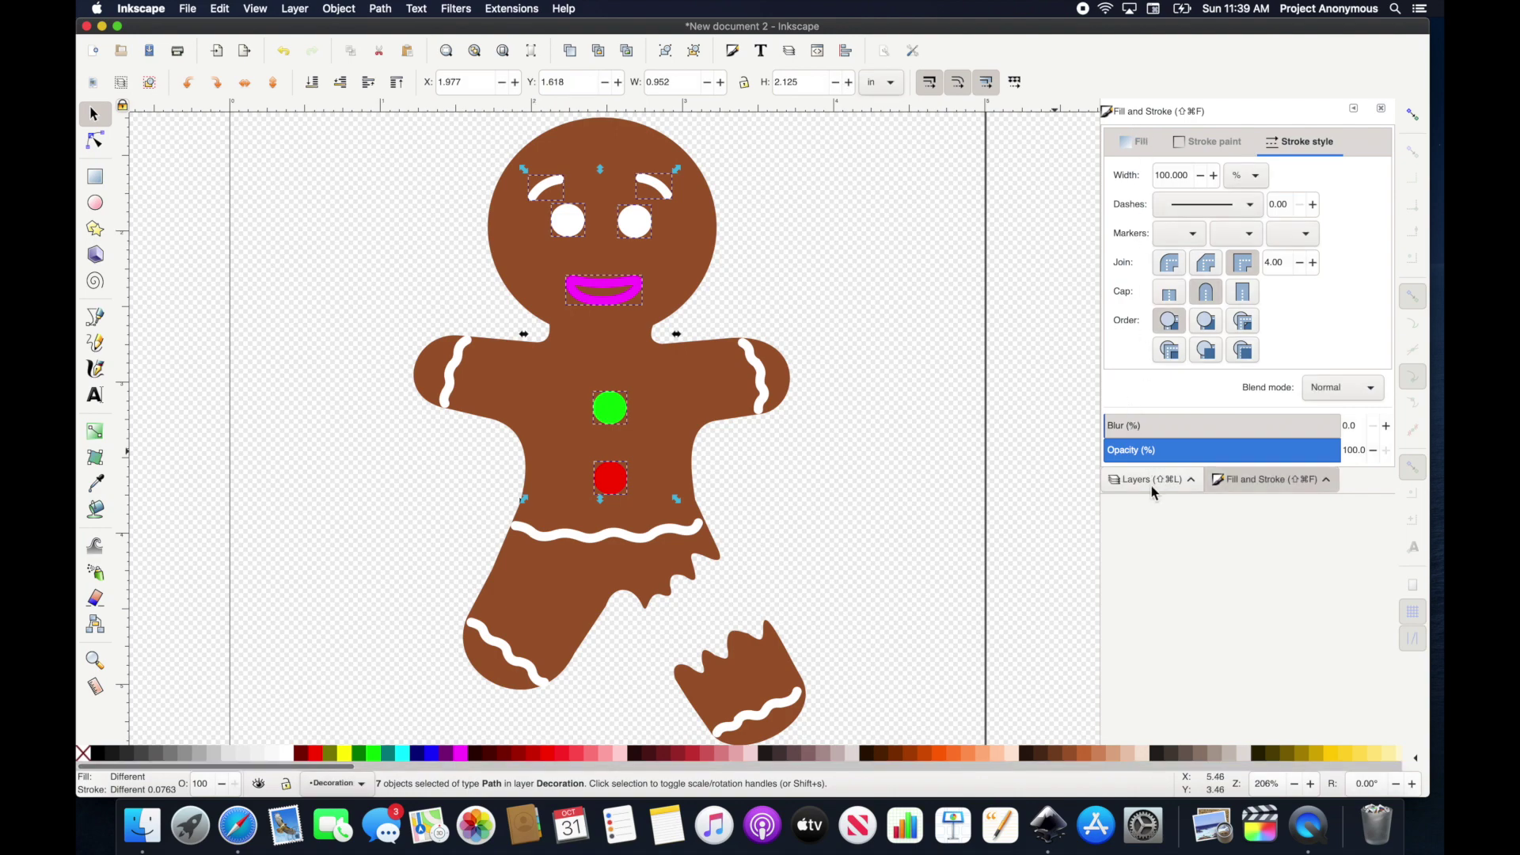
# Hide the Decoration layer and add a new layer named Applique below it.
pyautogui.click(1194, 484)
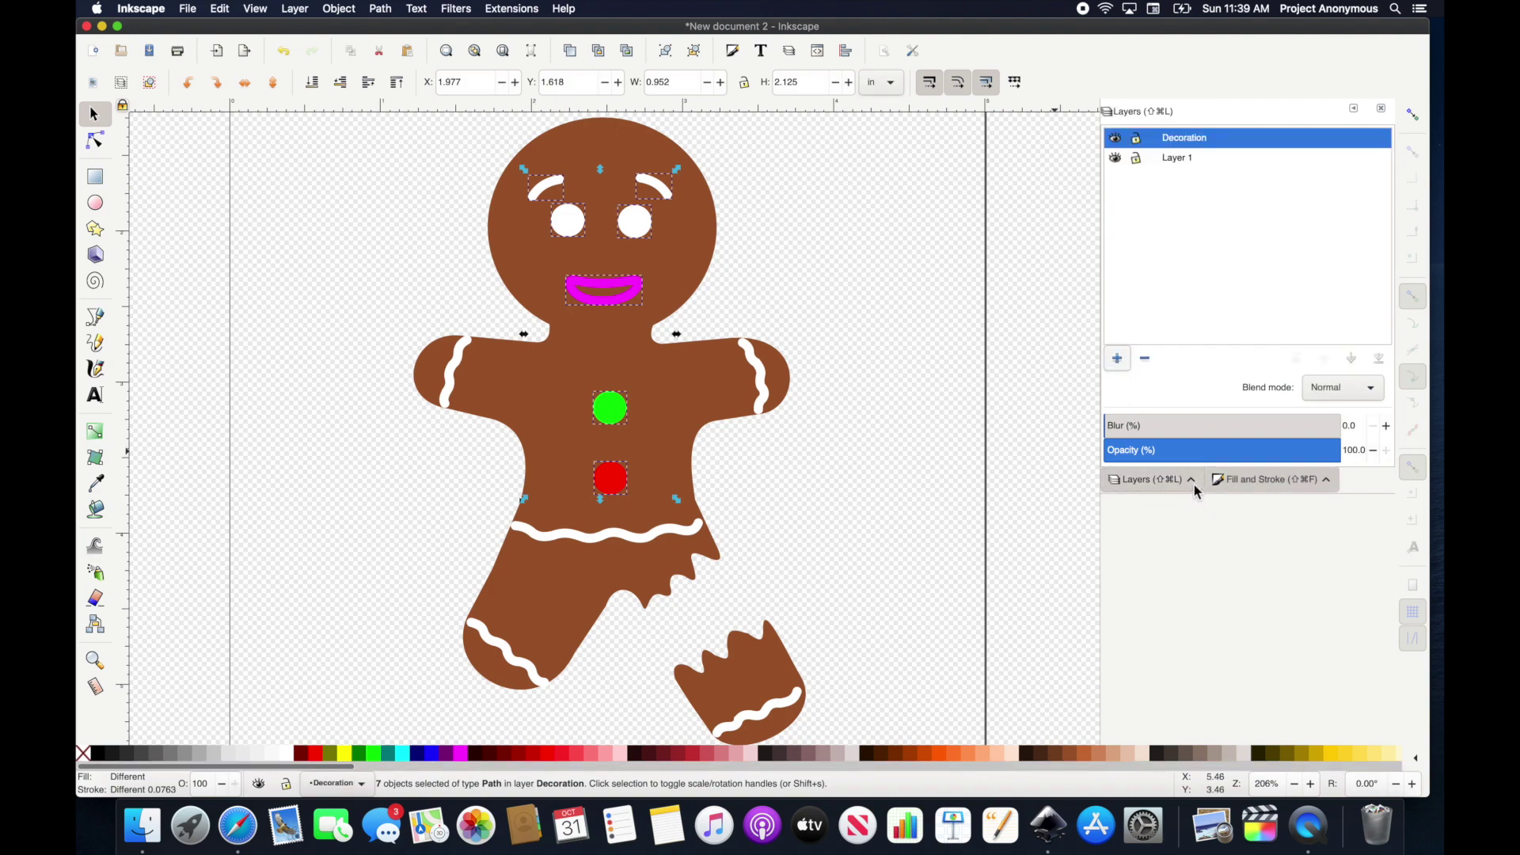
pyautogui.click(1116, 139)
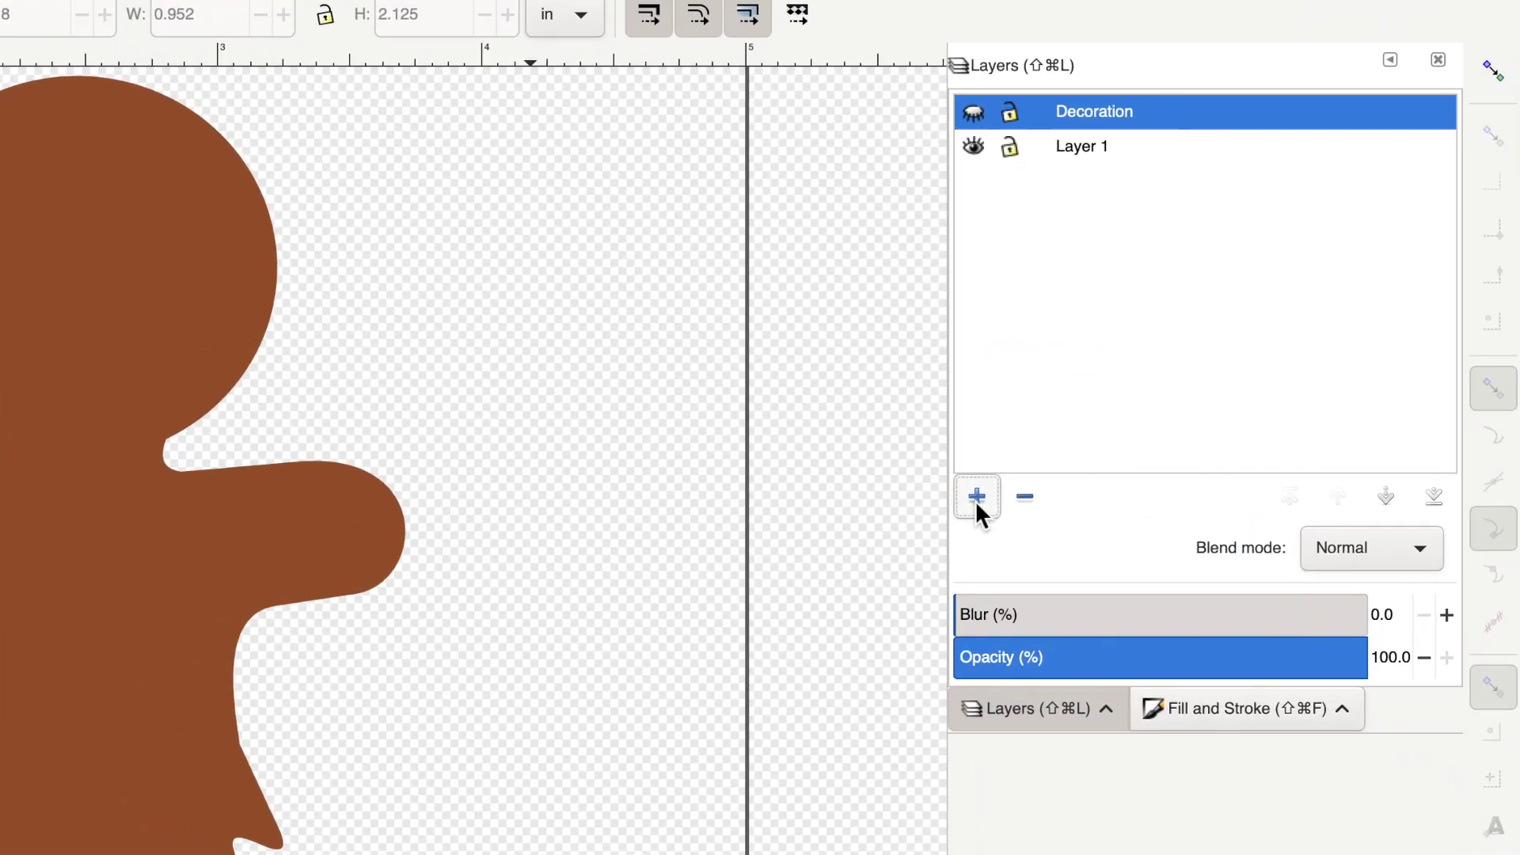
pyautogui.click(978, 498)
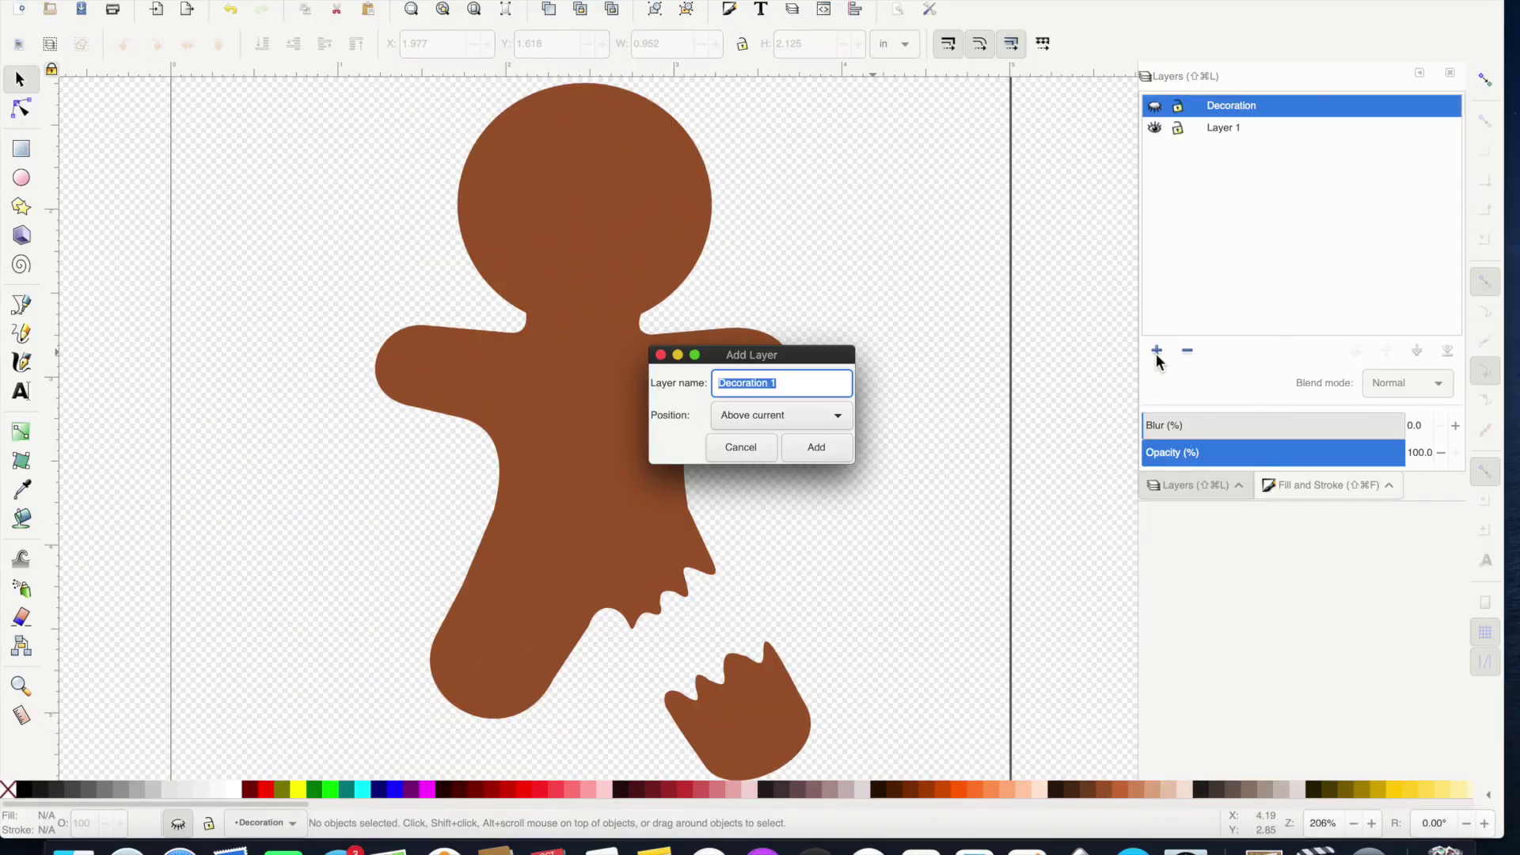
pyautogui.write('Appli')
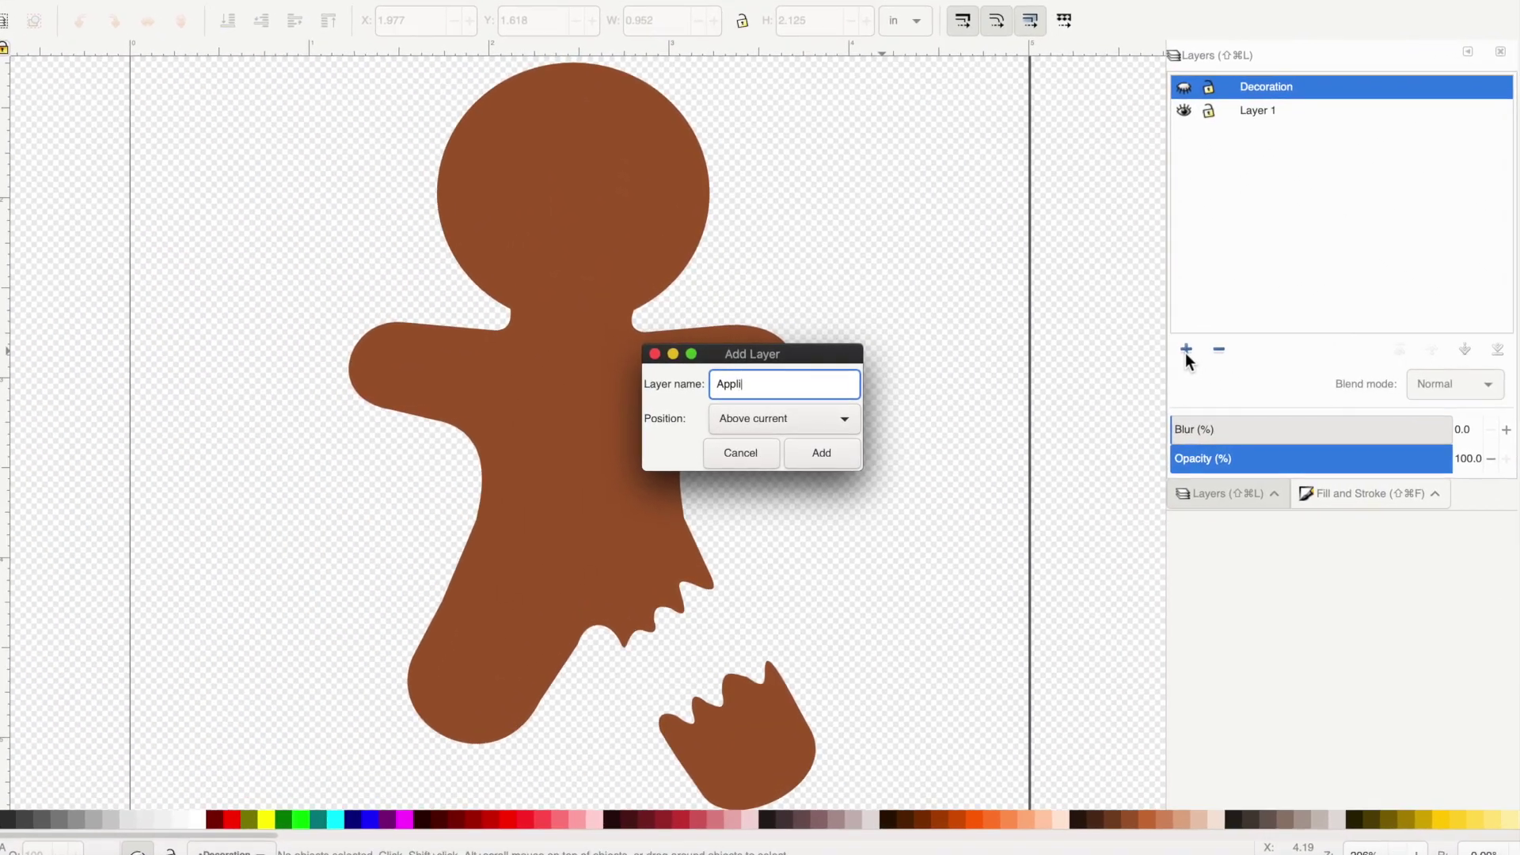
pyautogui.write('que')
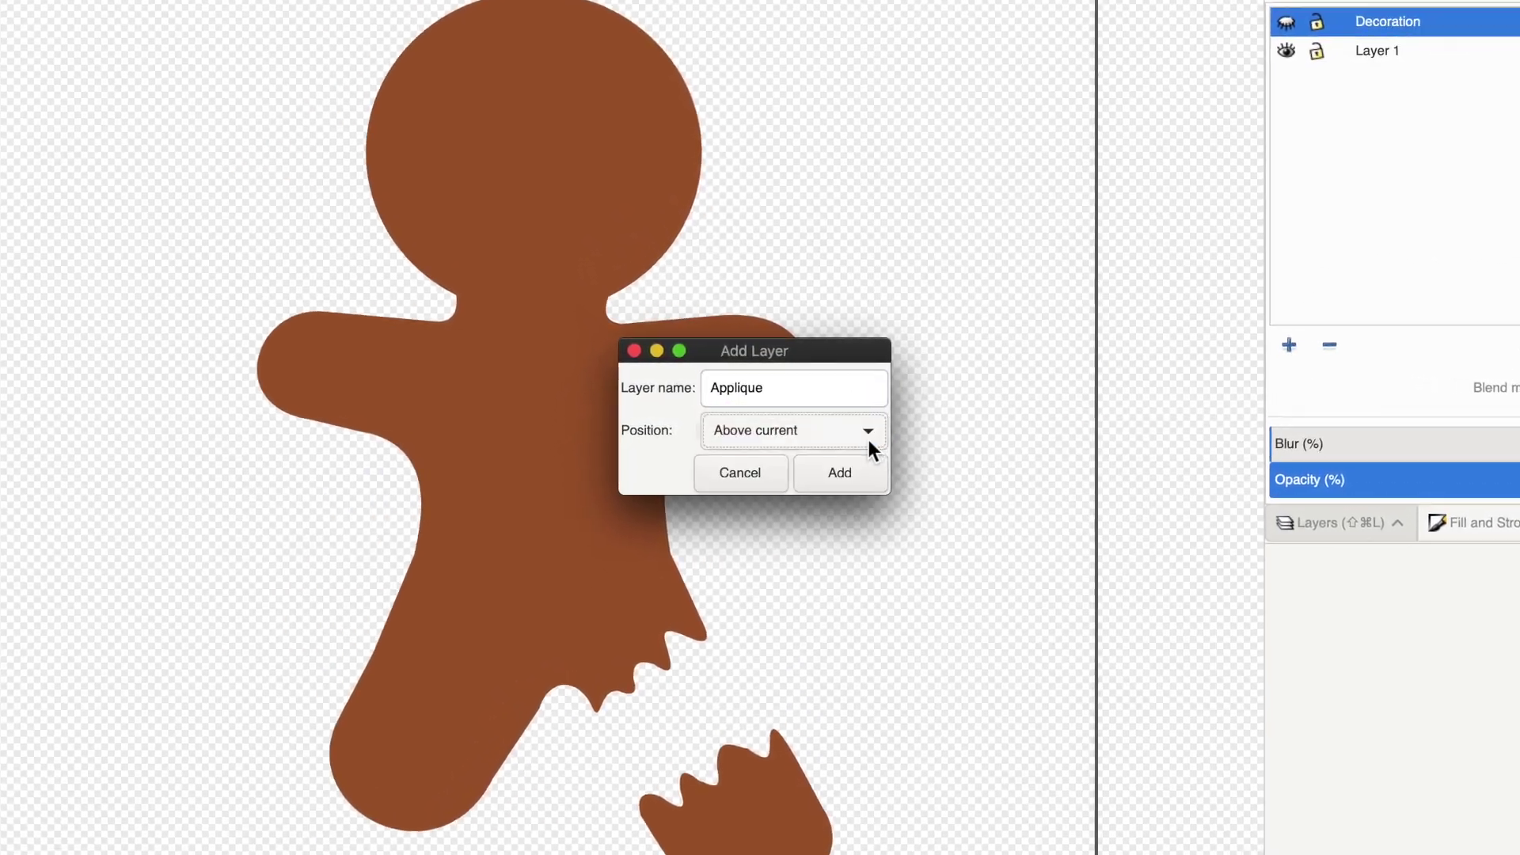
pyautogui.click(868, 437)
pyautogui.click(718, 461)
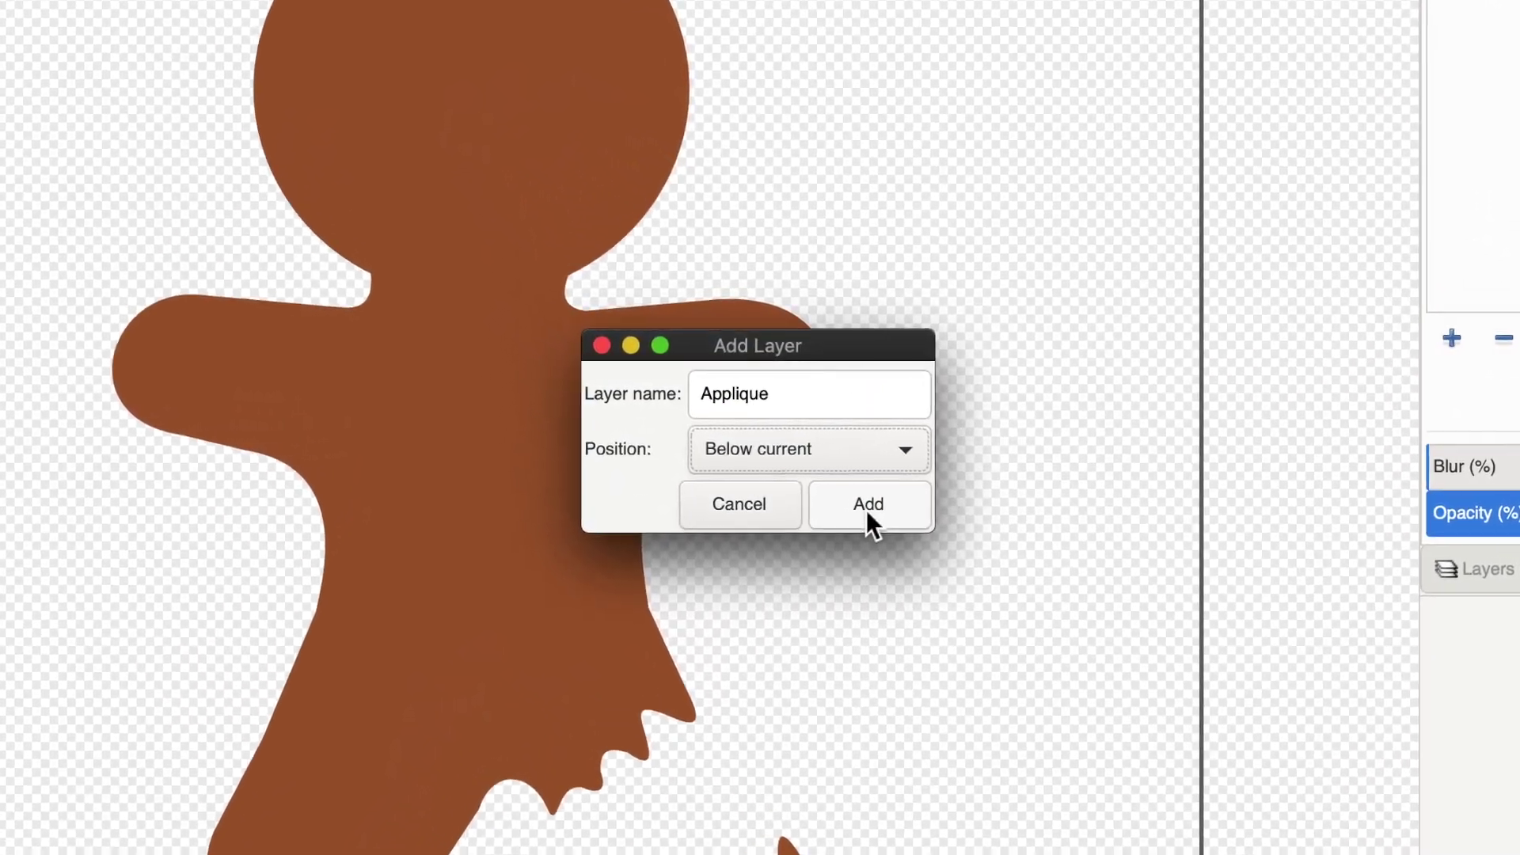
pyautogui.click(851, 497)
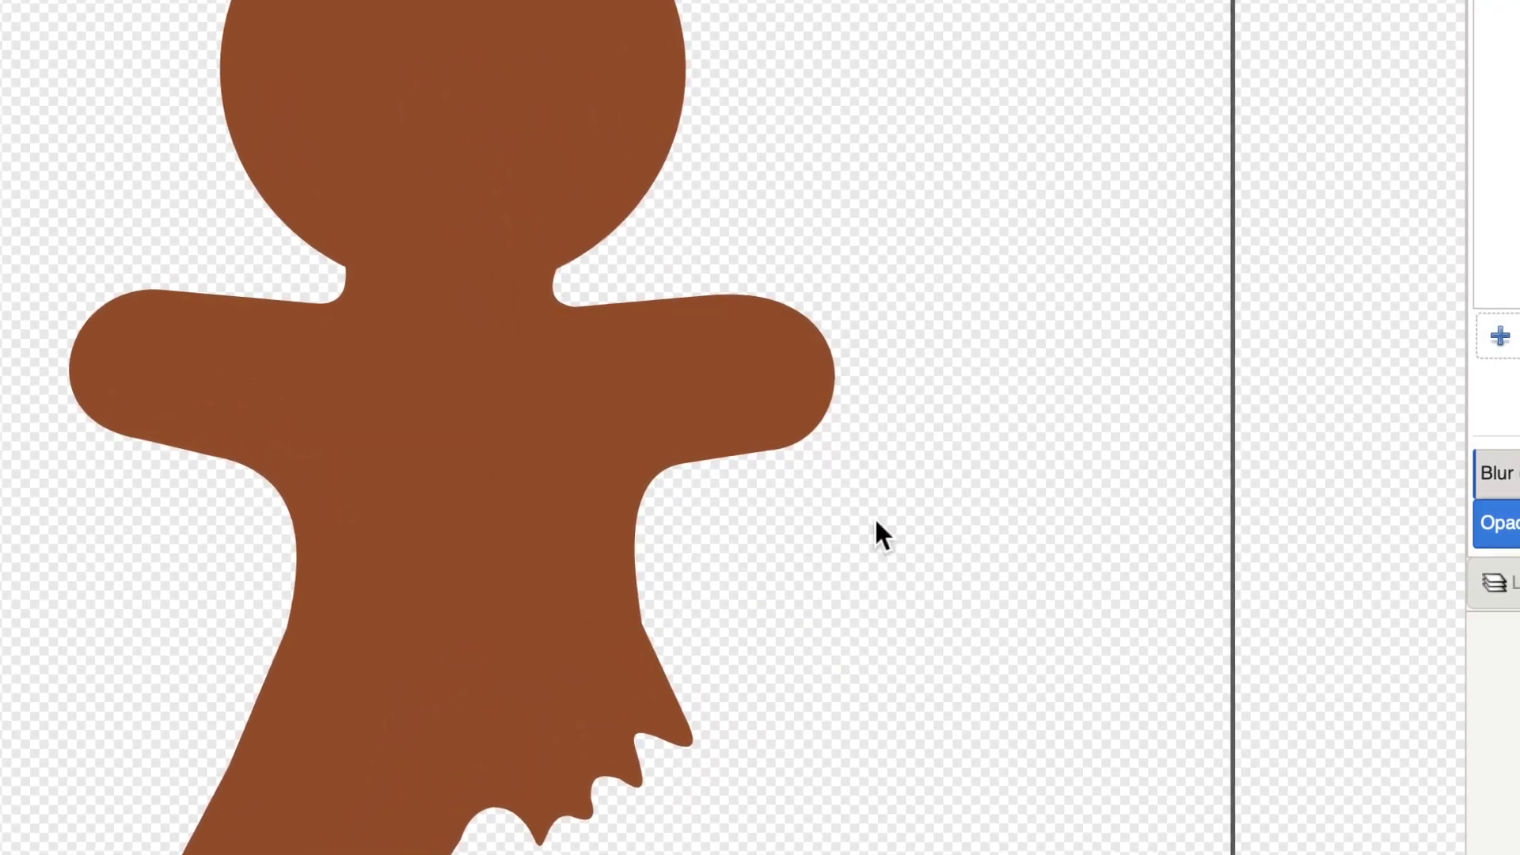
# Add a layer named Satin Stitch above the Applique layer and hide it.
pyautogui.click(1507, 336)
pyautogui.write('Satin')
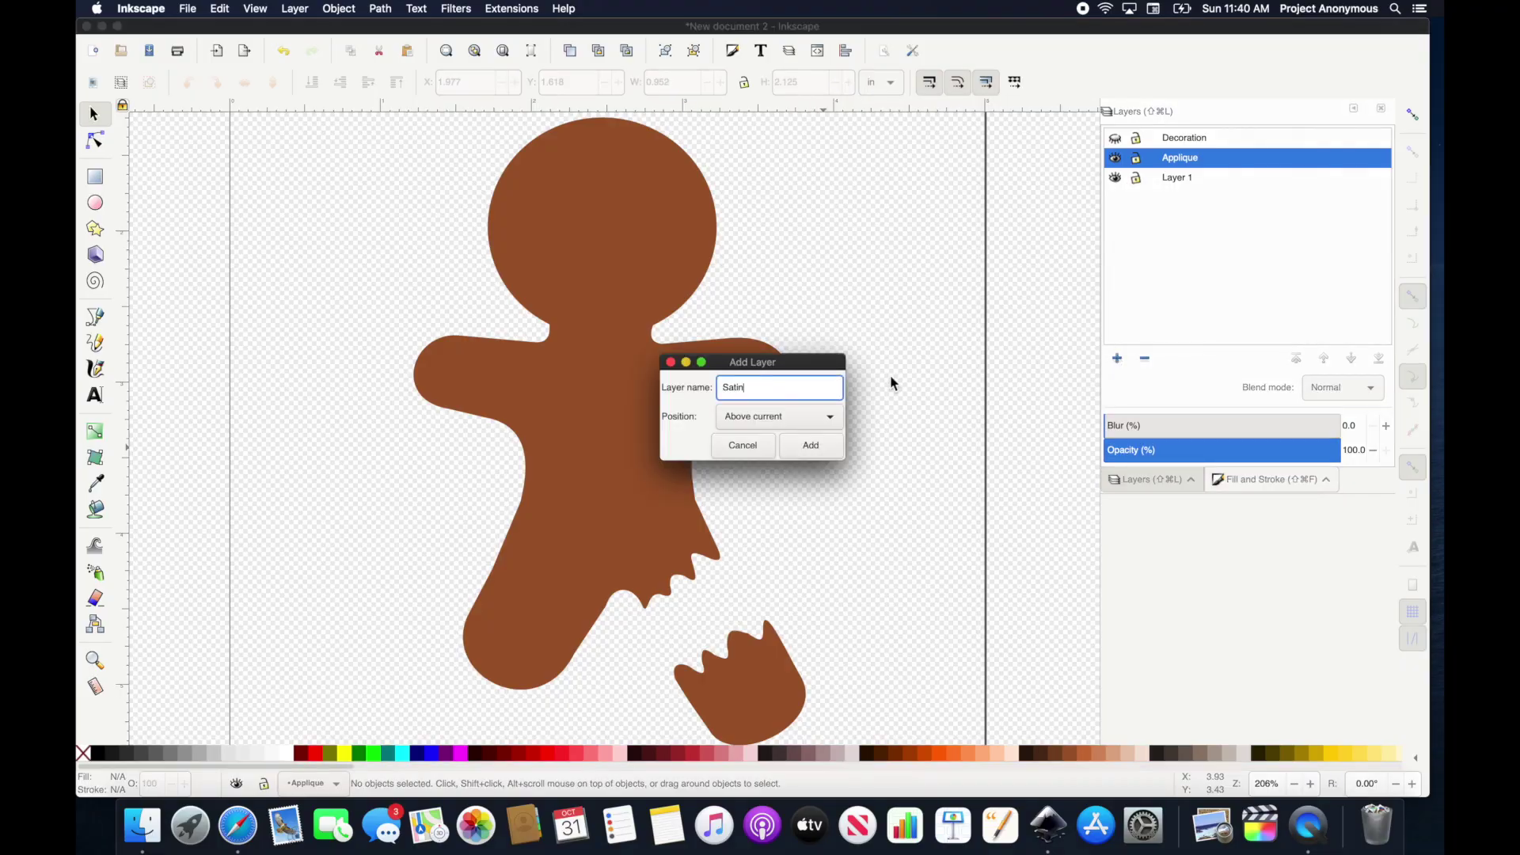
pyautogui.write(' Stitch')
pyautogui.click(830, 416)
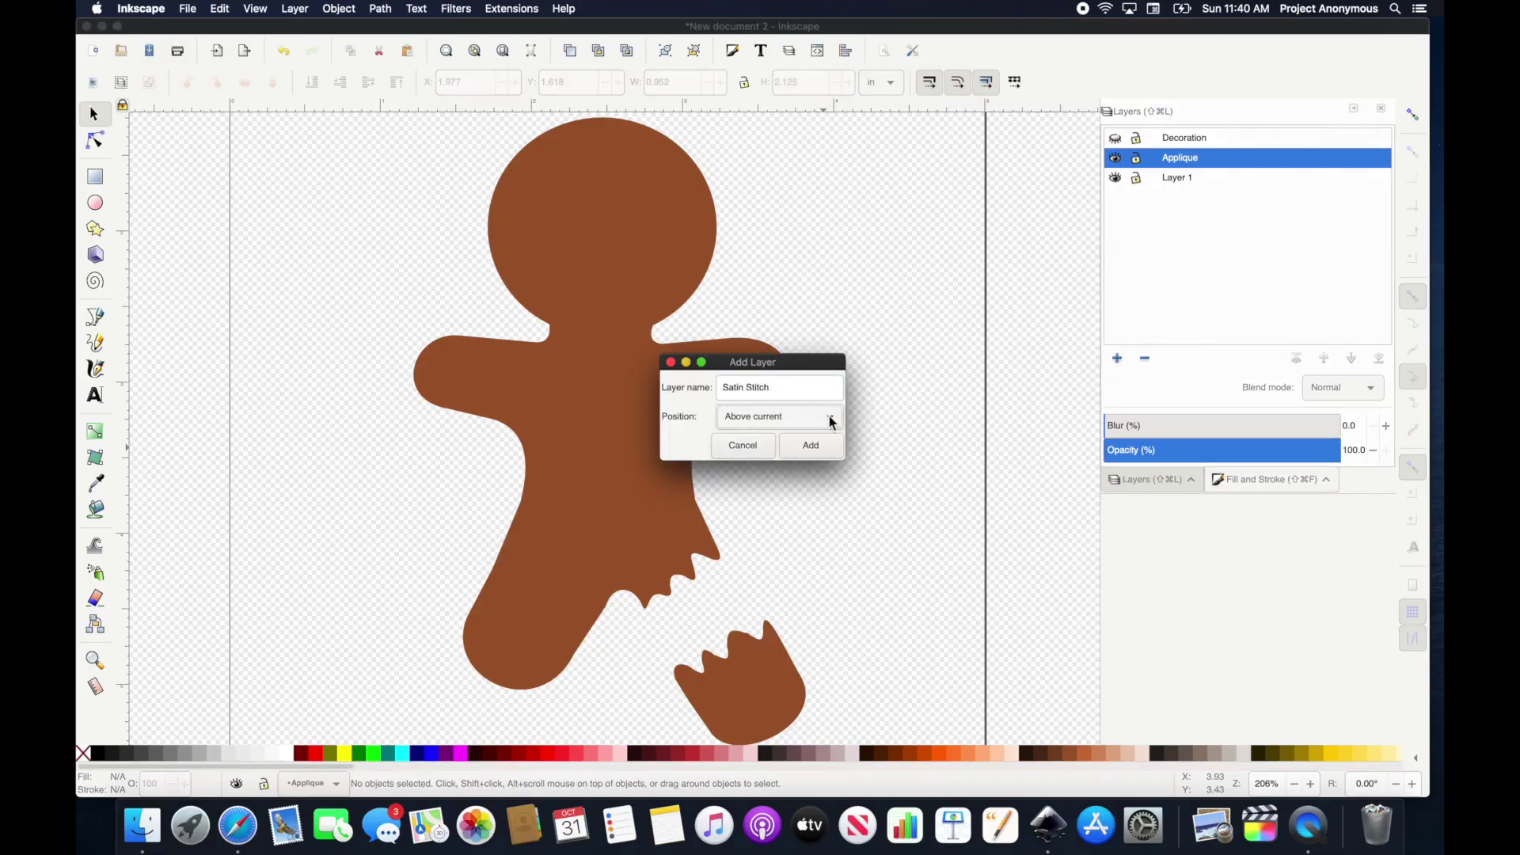
pyautogui.click(756, 416)
pyautogui.click(810, 445)
pyautogui.doubleClick(1179, 160)
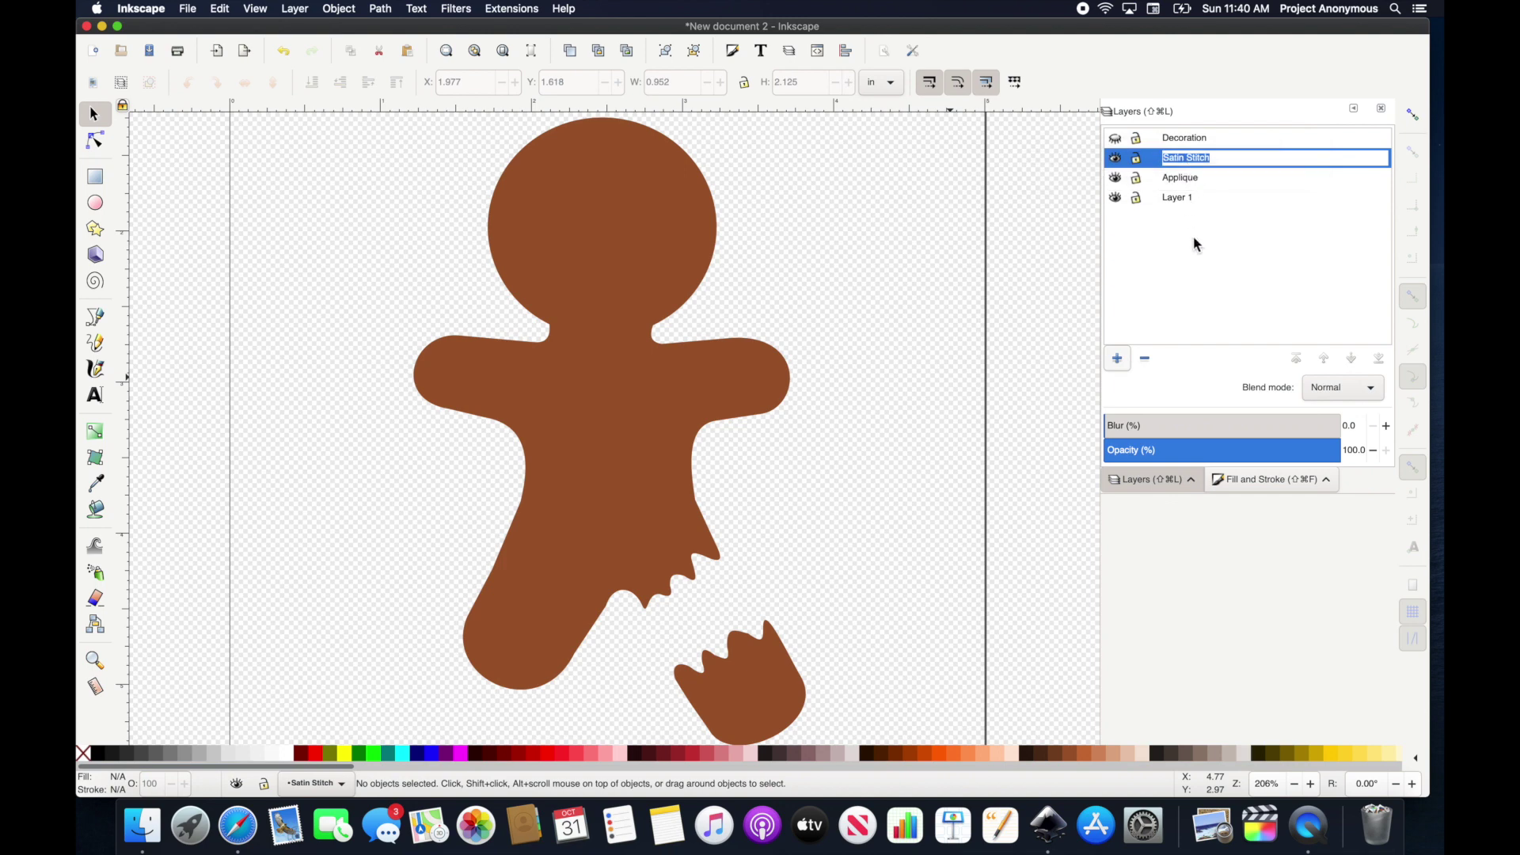
pyautogui.click(1115, 159)
# Remove the fill from the gingerbread body and the broken leg piece and give both a brown stroke.
pyautogui.click(615, 264)
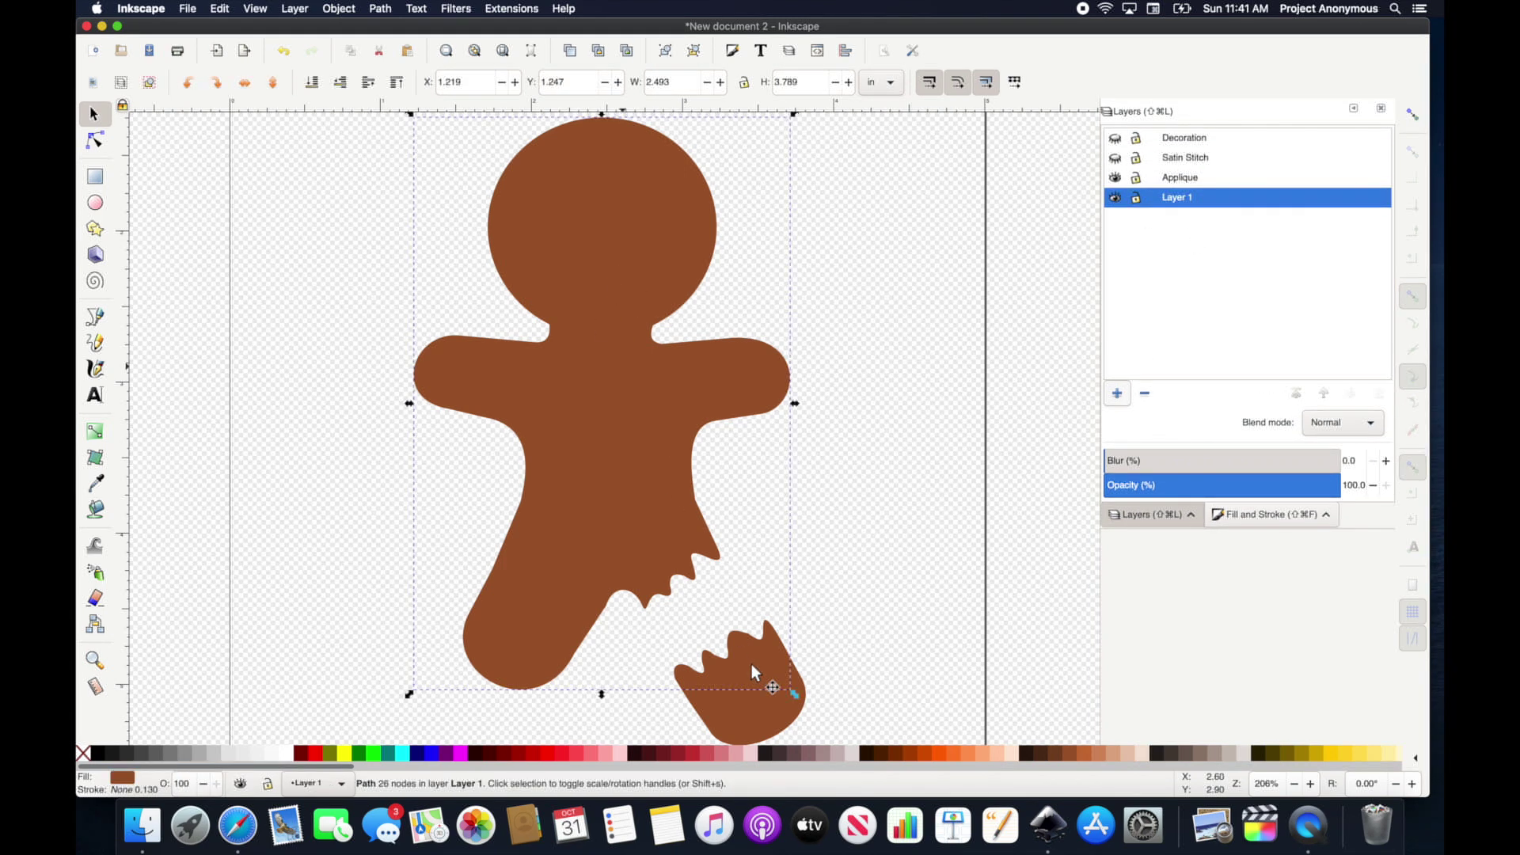
pyautogui.keyDown('shift'); pyautogui.click(740, 712); pyautogui.keyUp('shift')
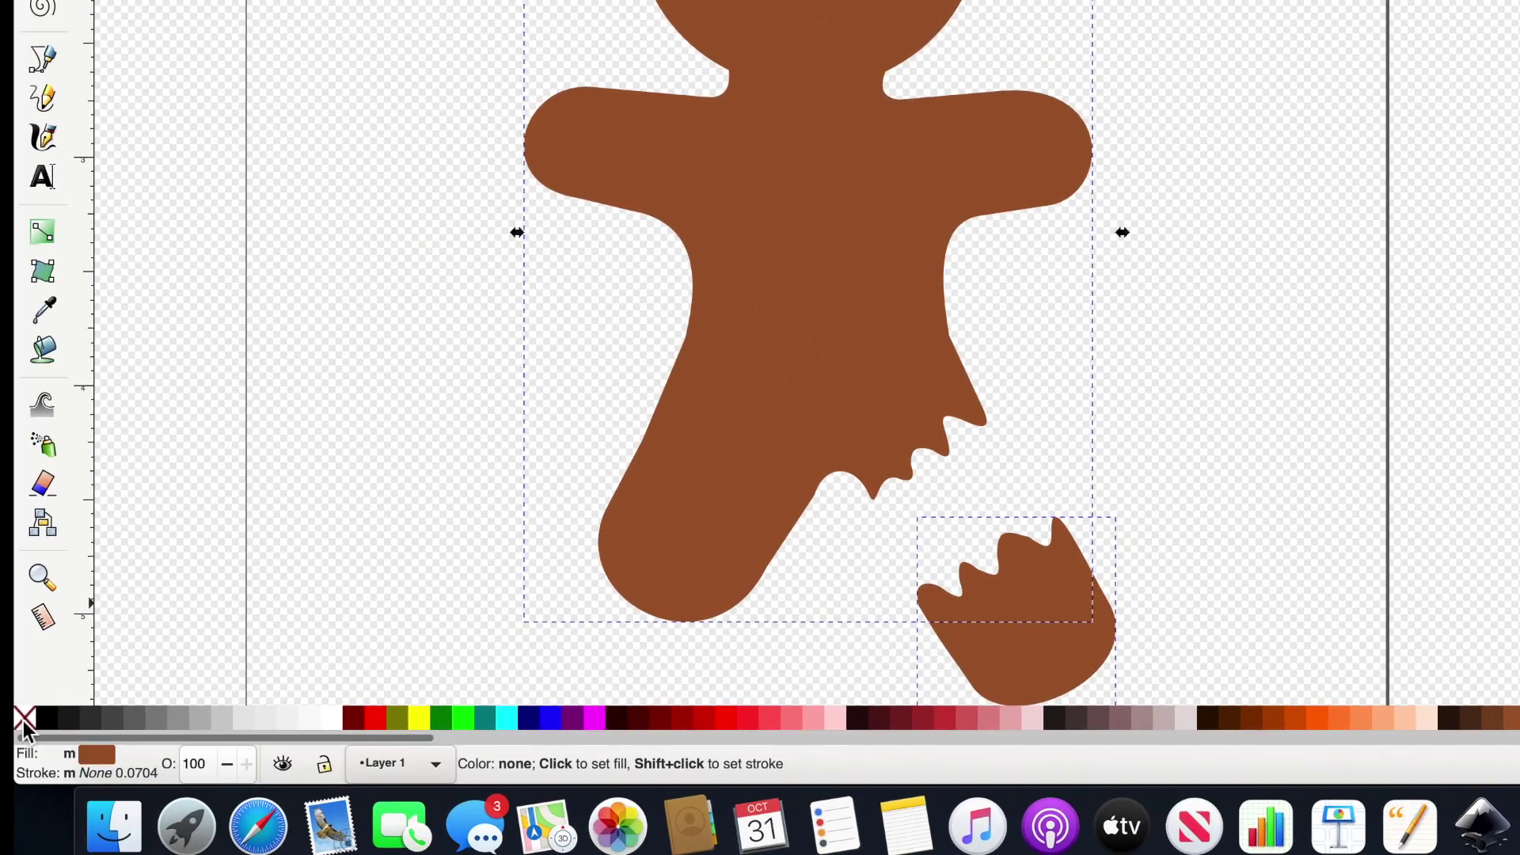
pyautogui.click(55, 733)
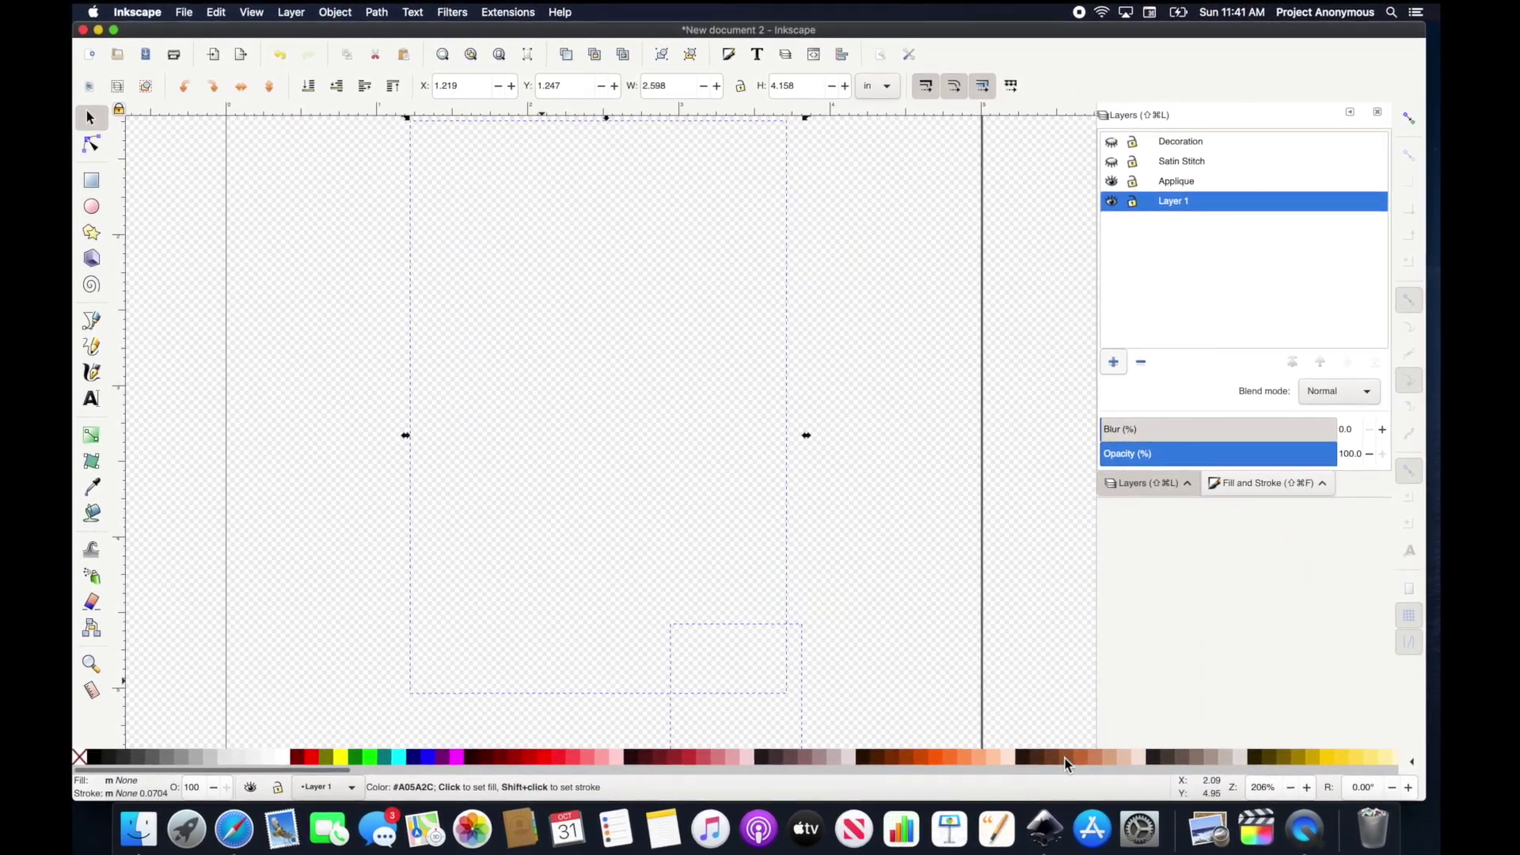
pyautogui.keyDown('shift'); pyautogui.click(1073, 753); pyautogui.keyUp('shift')
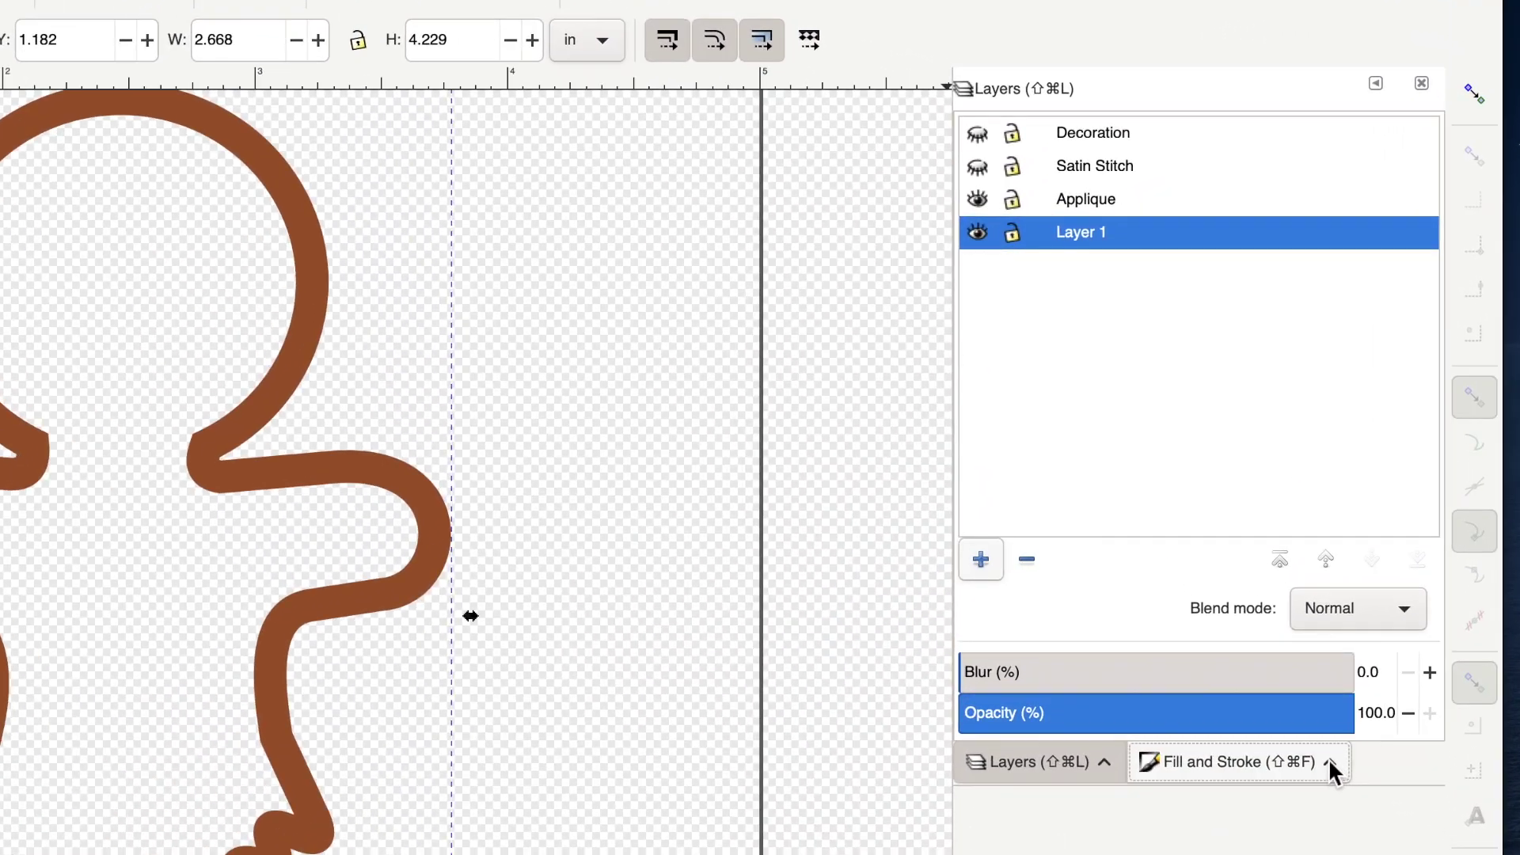
# Apply a dotted dash pattern to the strokes of the body and the broken leg piece.
pyautogui.click(1329, 760)
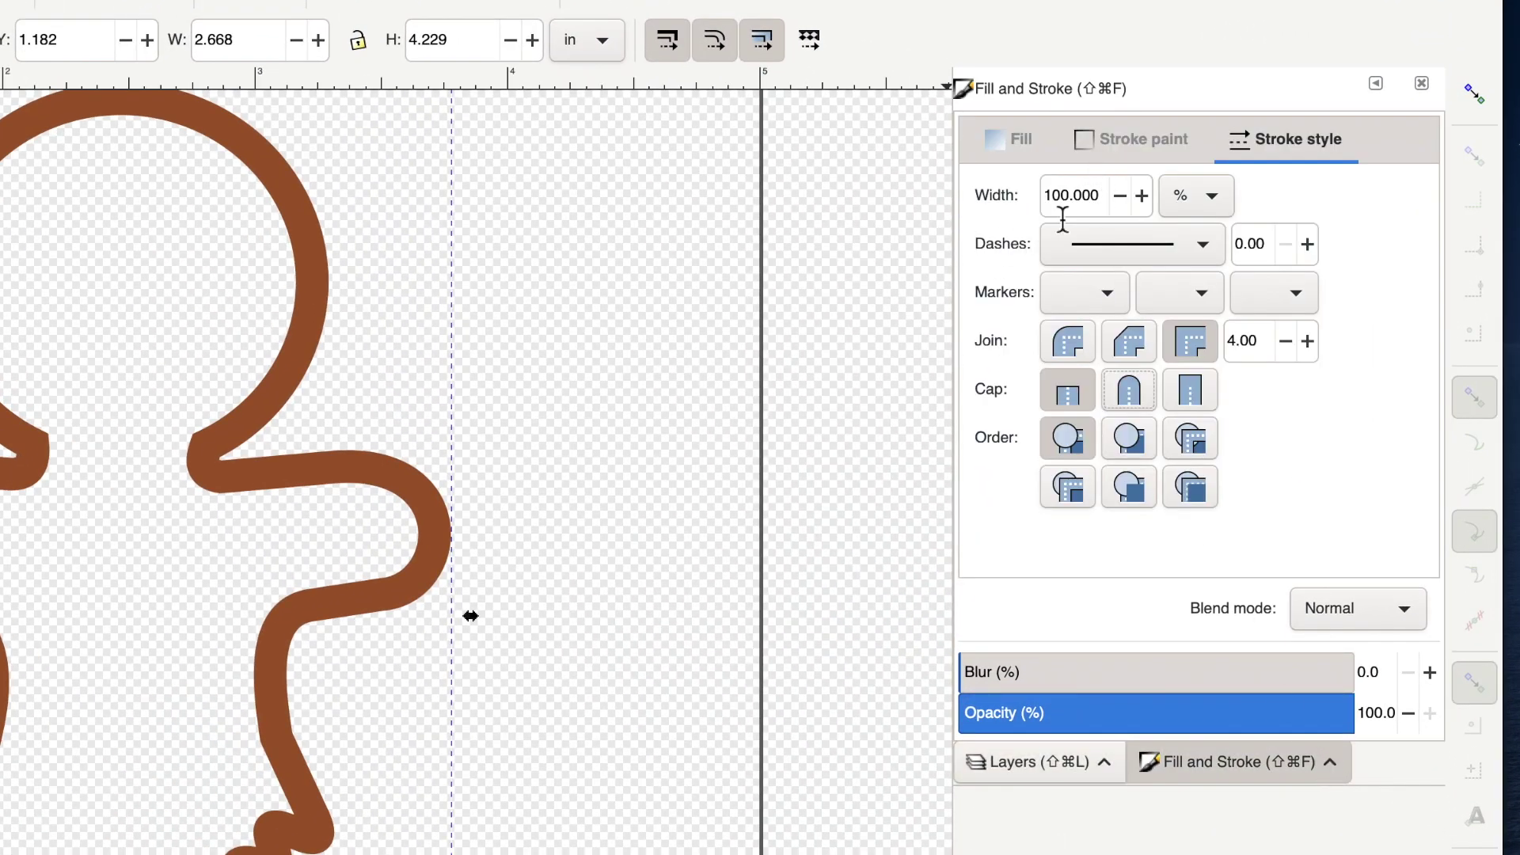
pyautogui.click(1202, 245)
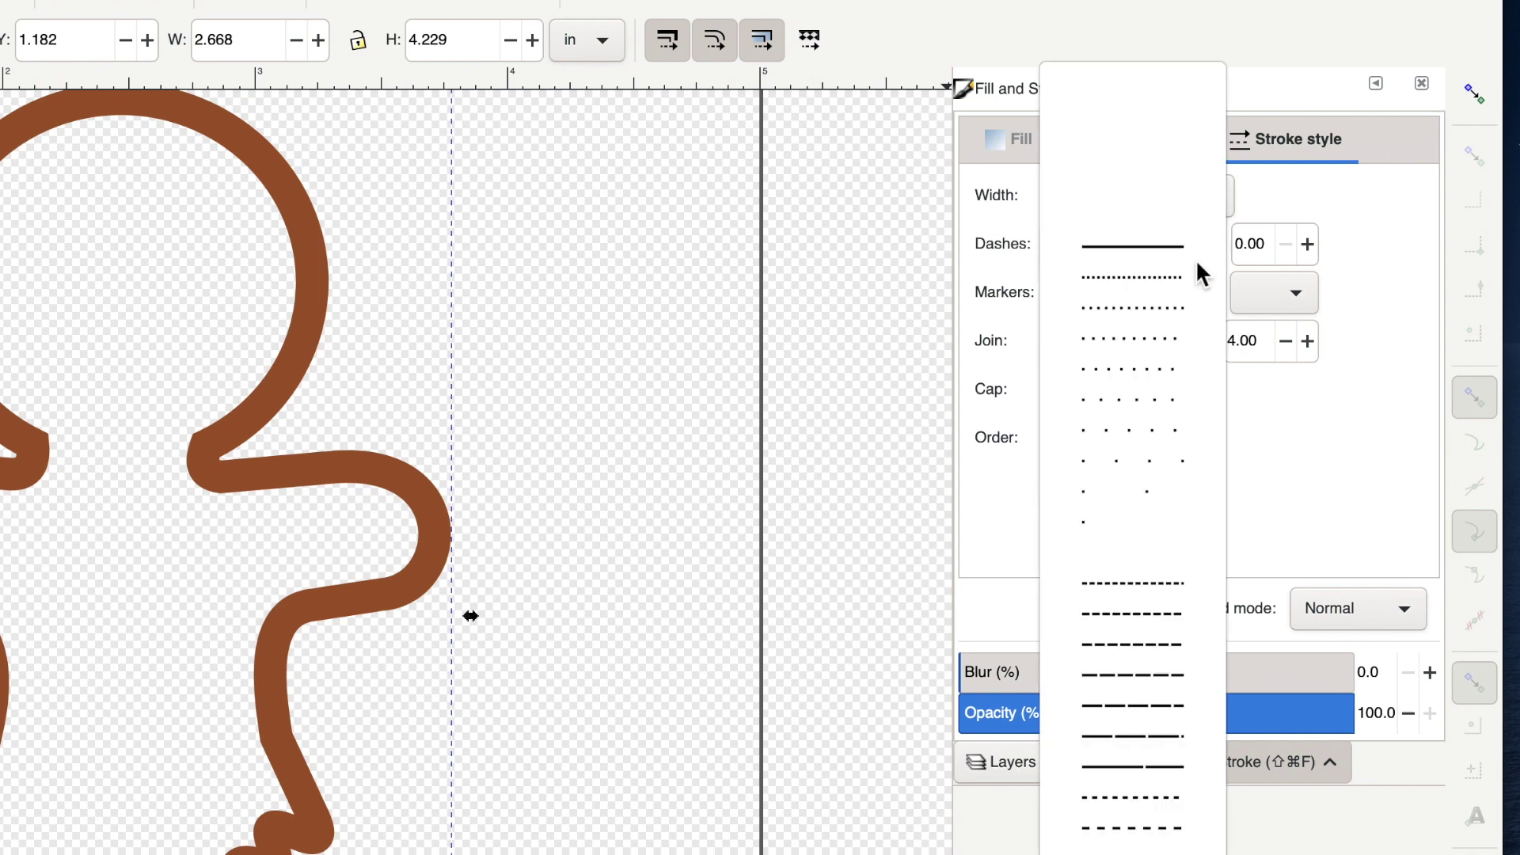
pyautogui.click(1140, 355)
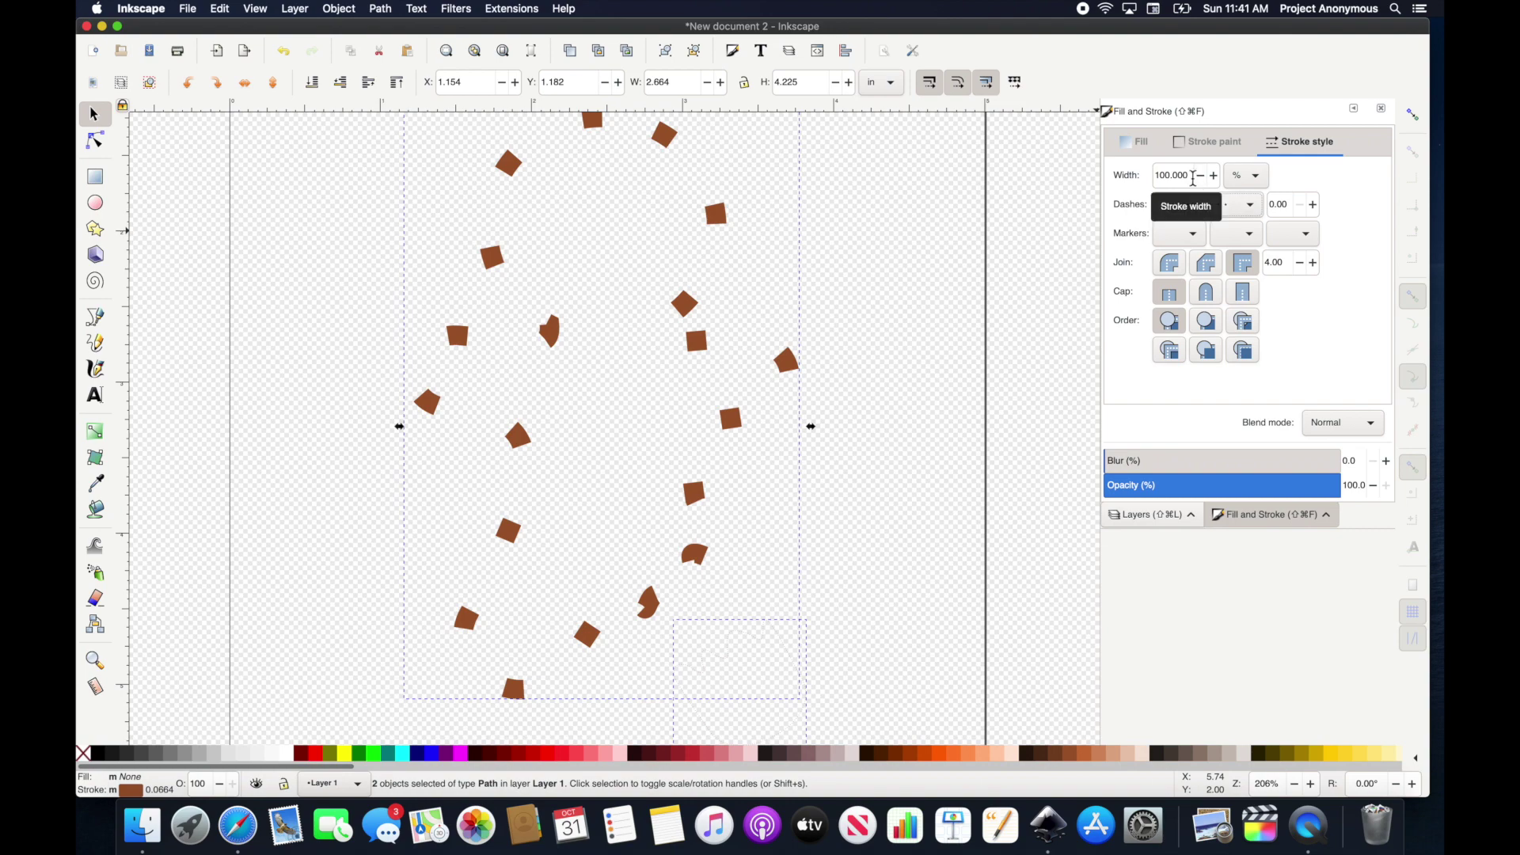
# Set the body outline's stroke width to 0.03 in and adjust its dotted dash pattern.
pyautogui.click(716, 218)
pyautogui.doubleClick(1183, 180)
pyautogui.write('0.05')
pyautogui.press('Return')
pyautogui.press('BackSpace')
pyautogui.write('3')
pyautogui.press('Return')
pyautogui.click(1230, 206)
pyautogui.click(1233, 212)
# Set the broken leg piece's stroke width to 0.03 in with a matching dotted dash pattern.
pyautogui.click(757, 641)
pyautogui.click(1182, 175)
pyautogui.press('BackSpace')
pyautogui.press('BackSpace')
pyautogui.write('3')
pyautogui.press('Return')
pyautogui.click(1252, 206)
pyautogui.click(1252, 208)
pyautogui.click(1246, 206)
pyautogui.click(1256, 213)
# Check the body outline's dash pattern, fit the page in view, and set the same dotted pattern for both outlines.
pyautogui.click(718, 237)
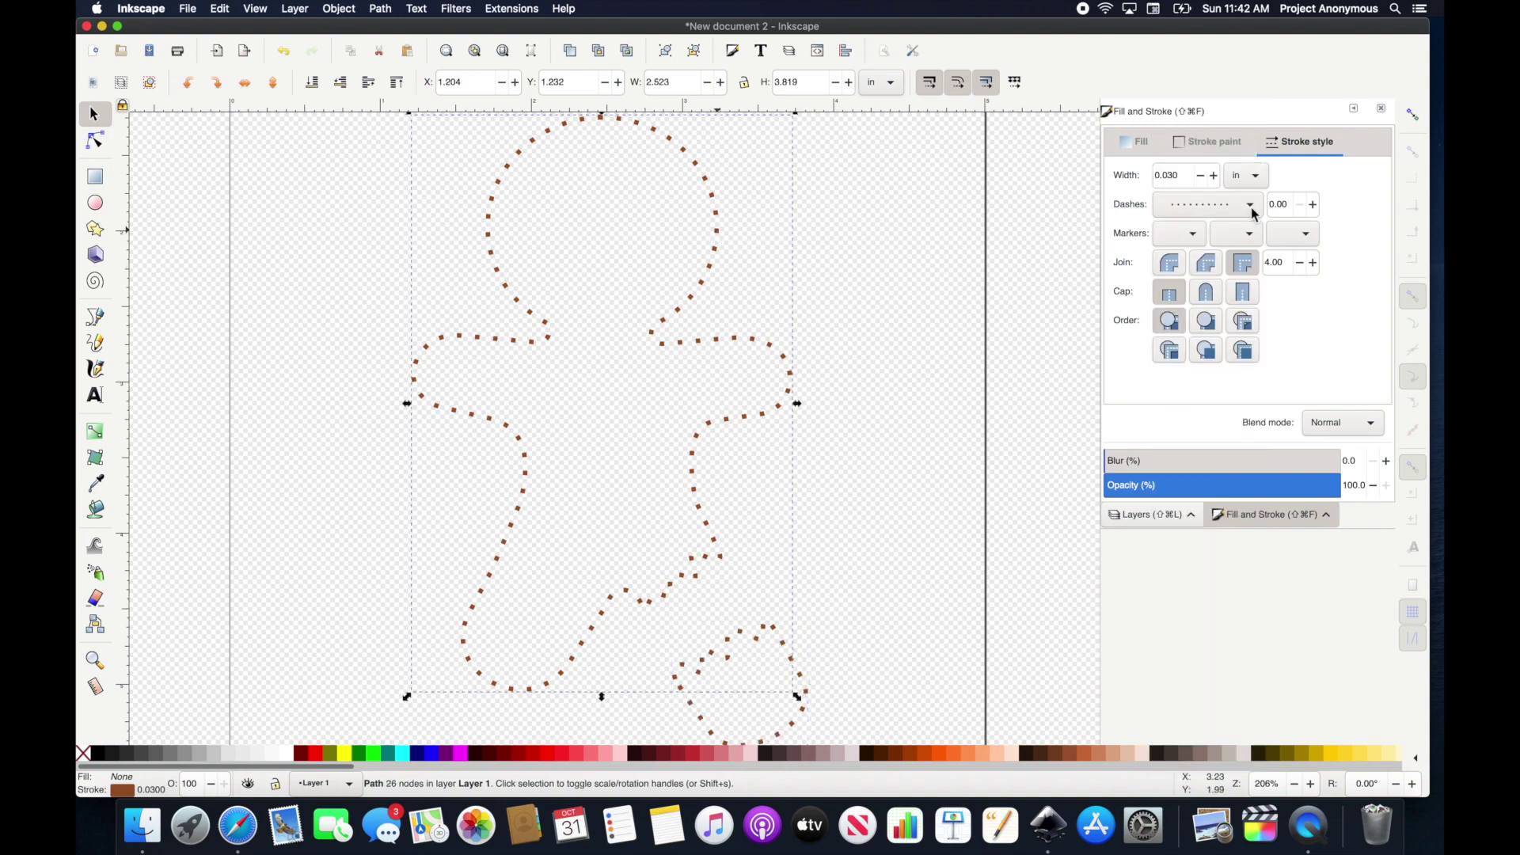
pyautogui.click(1250, 204)
pyautogui.click(1213, 189)
pyautogui.press('5')
pyautogui.keyDown('shift'); pyautogui.click(707, 607); pyautogui.keyUp('shift')
pyautogui.click(1207, 204)
pyautogui.click(1203, 205)
# Duplicate the body and leg outlines and move the copies to the Satin Stitch layer.
pyautogui.press('super+d')
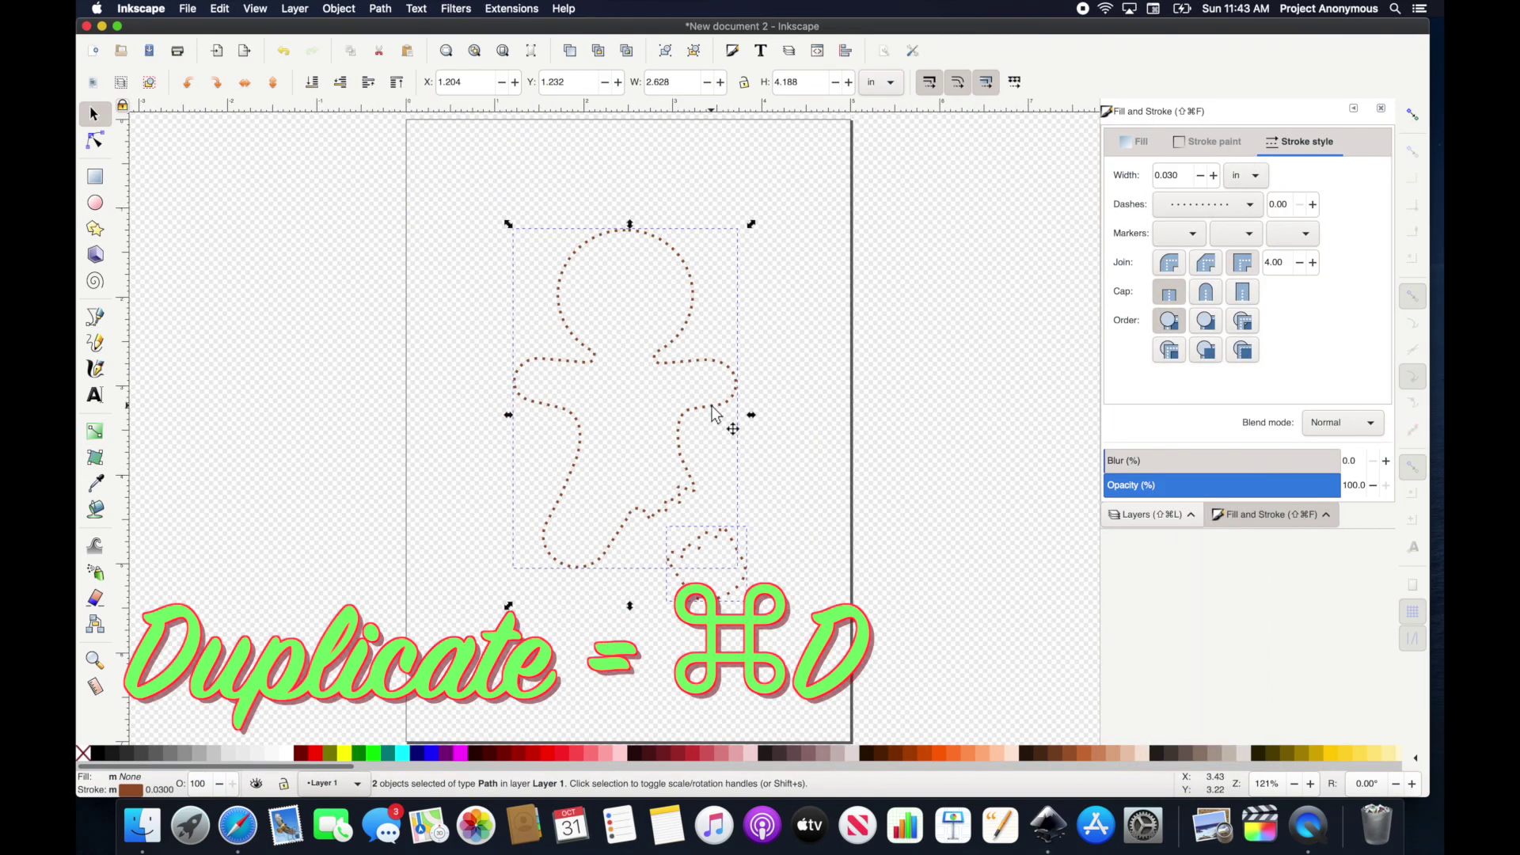
pyautogui.rightClick(715, 413)
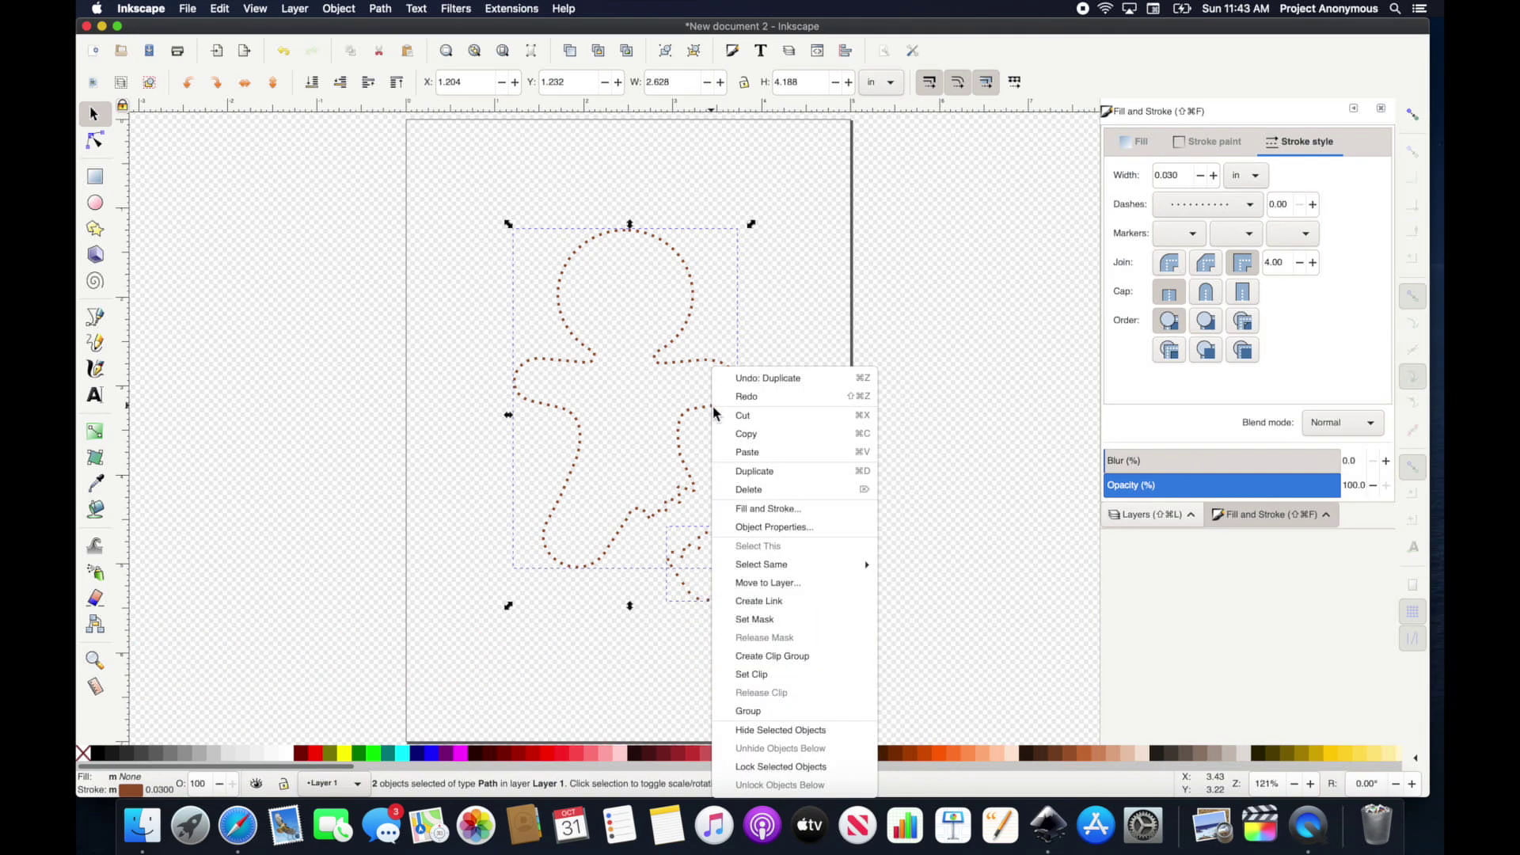
pyautogui.click(791, 582)
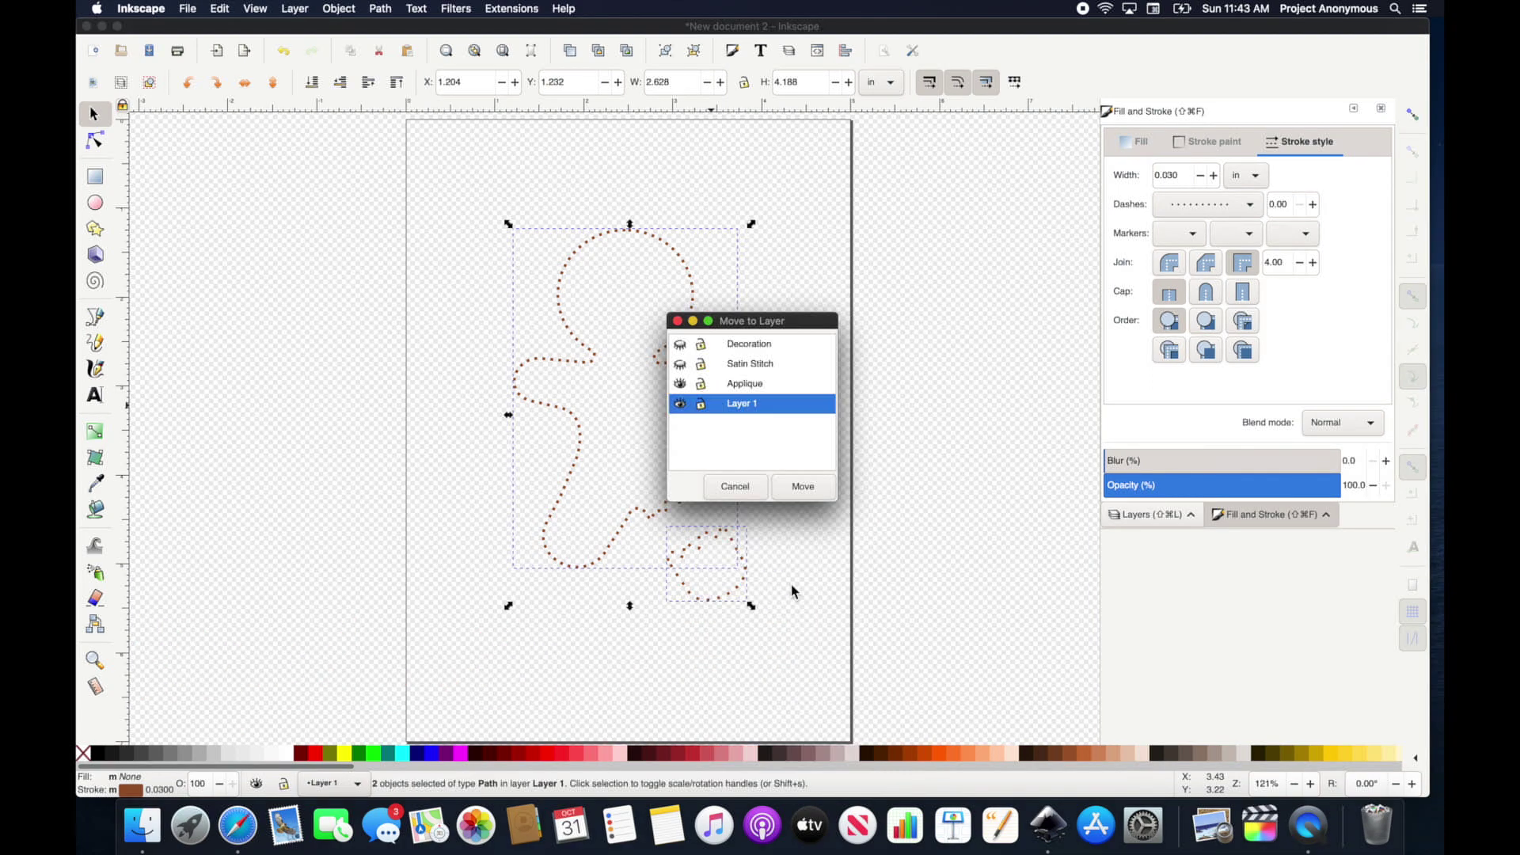
pyautogui.click(755, 366)
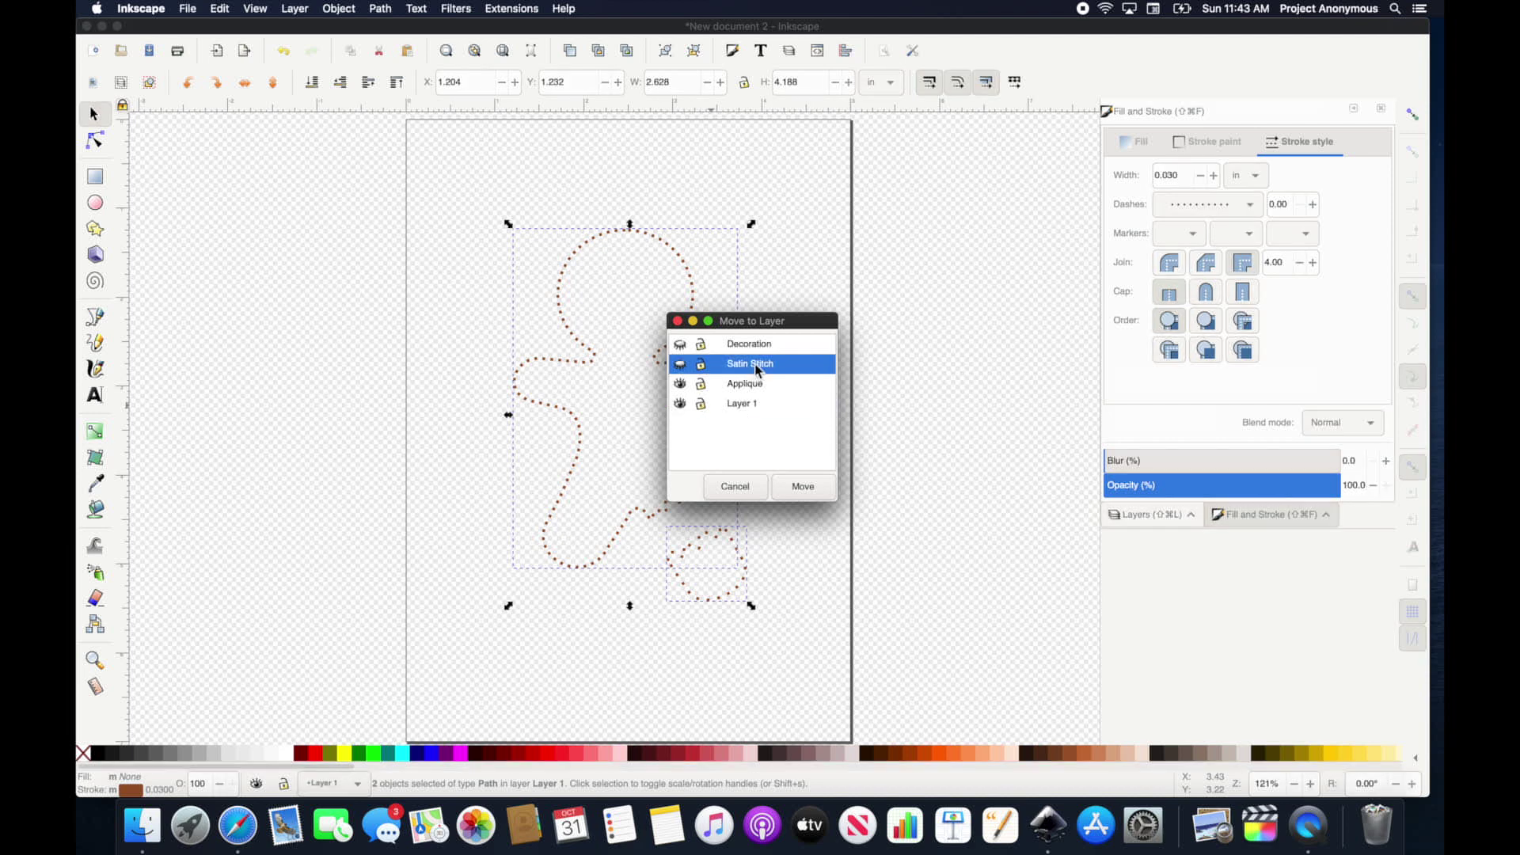
pyautogui.click(803, 487)
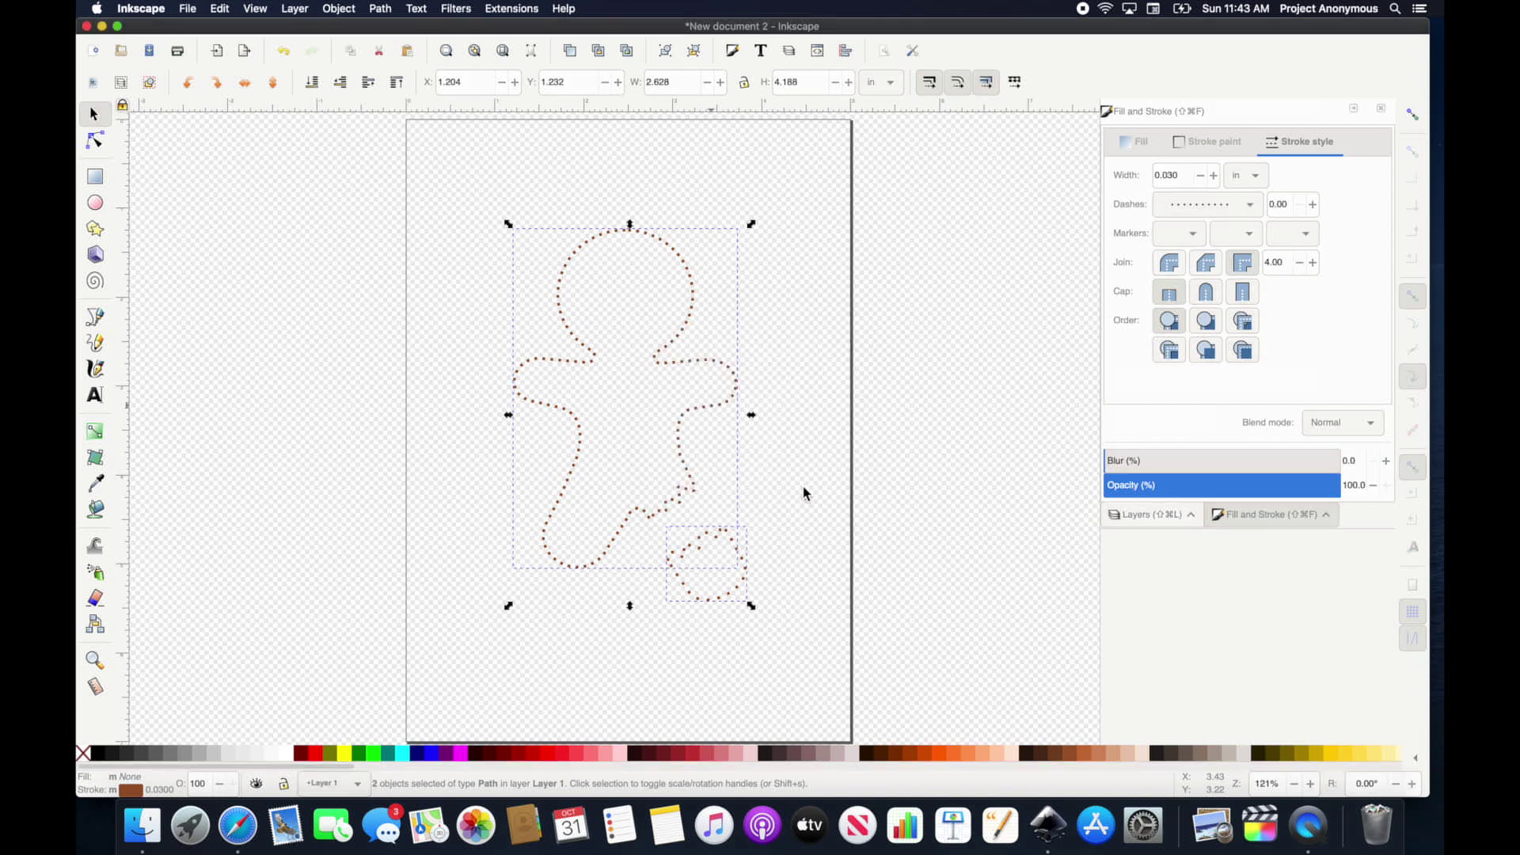
# Show the Satin Stitch layer, hide the Applique layer and Layer 1, and select both Satin Stitch outlines.
pyautogui.click(1151, 515)
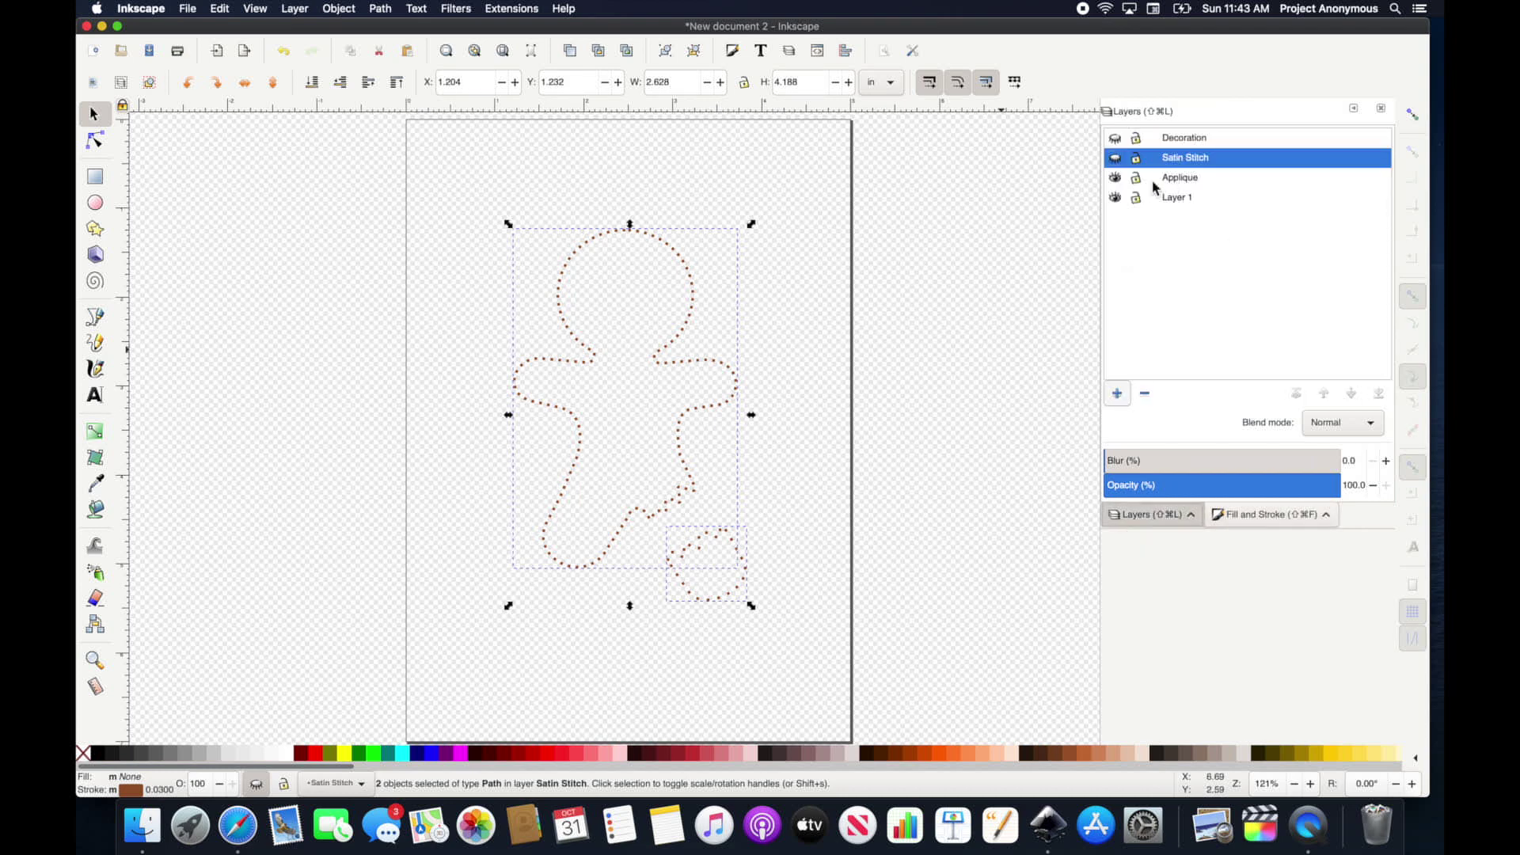
pyautogui.click(1114, 159)
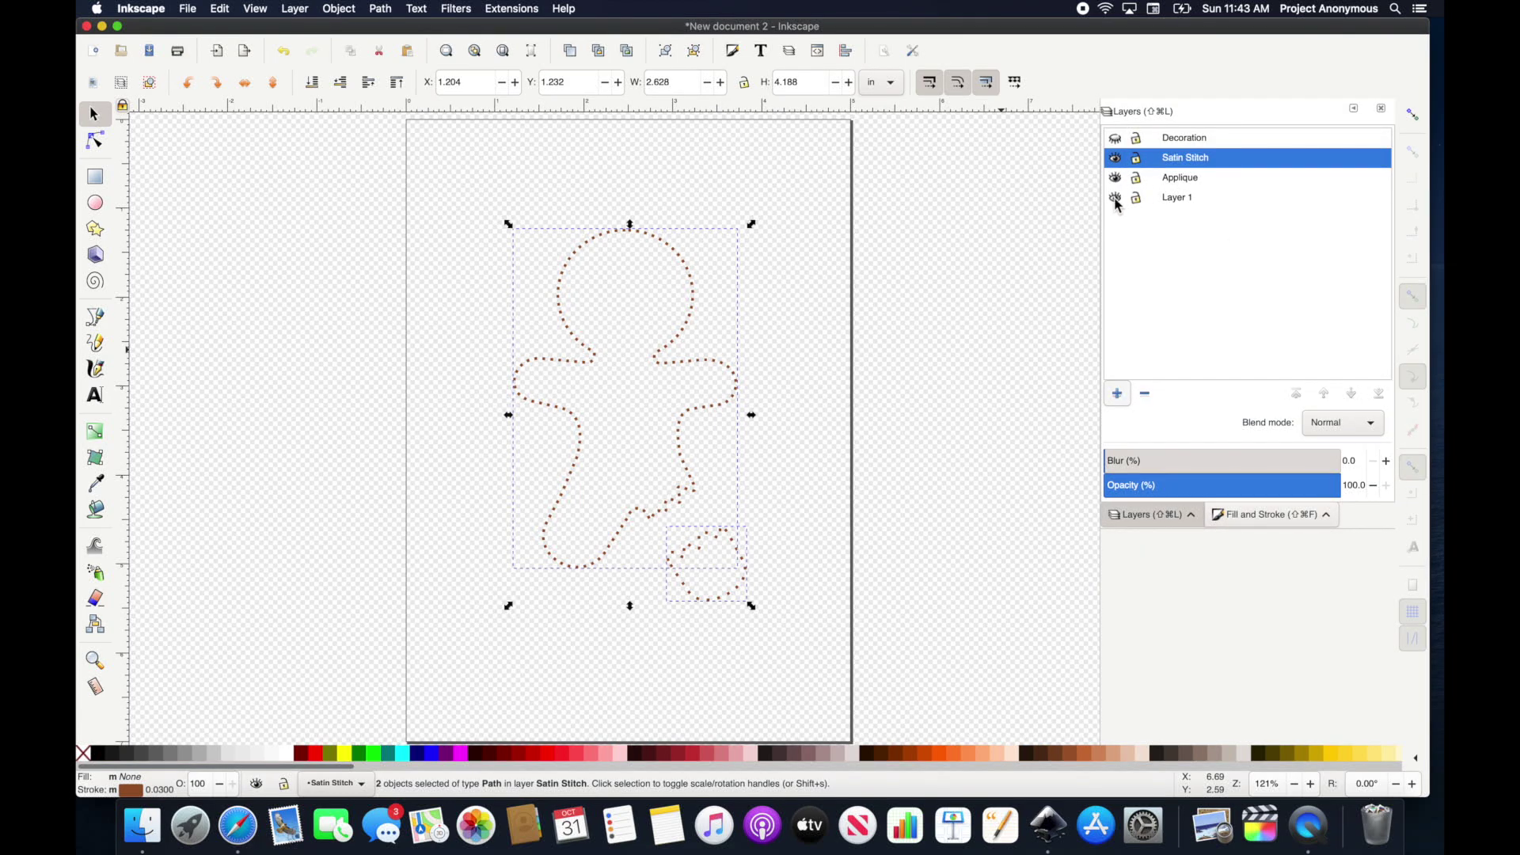
pyautogui.click(819, 268)
pyautogui.click(688, 270)
pyautogui.keyDown('shift'); pyautogui.click(732, 595); pyautogui.keyUp('shift')
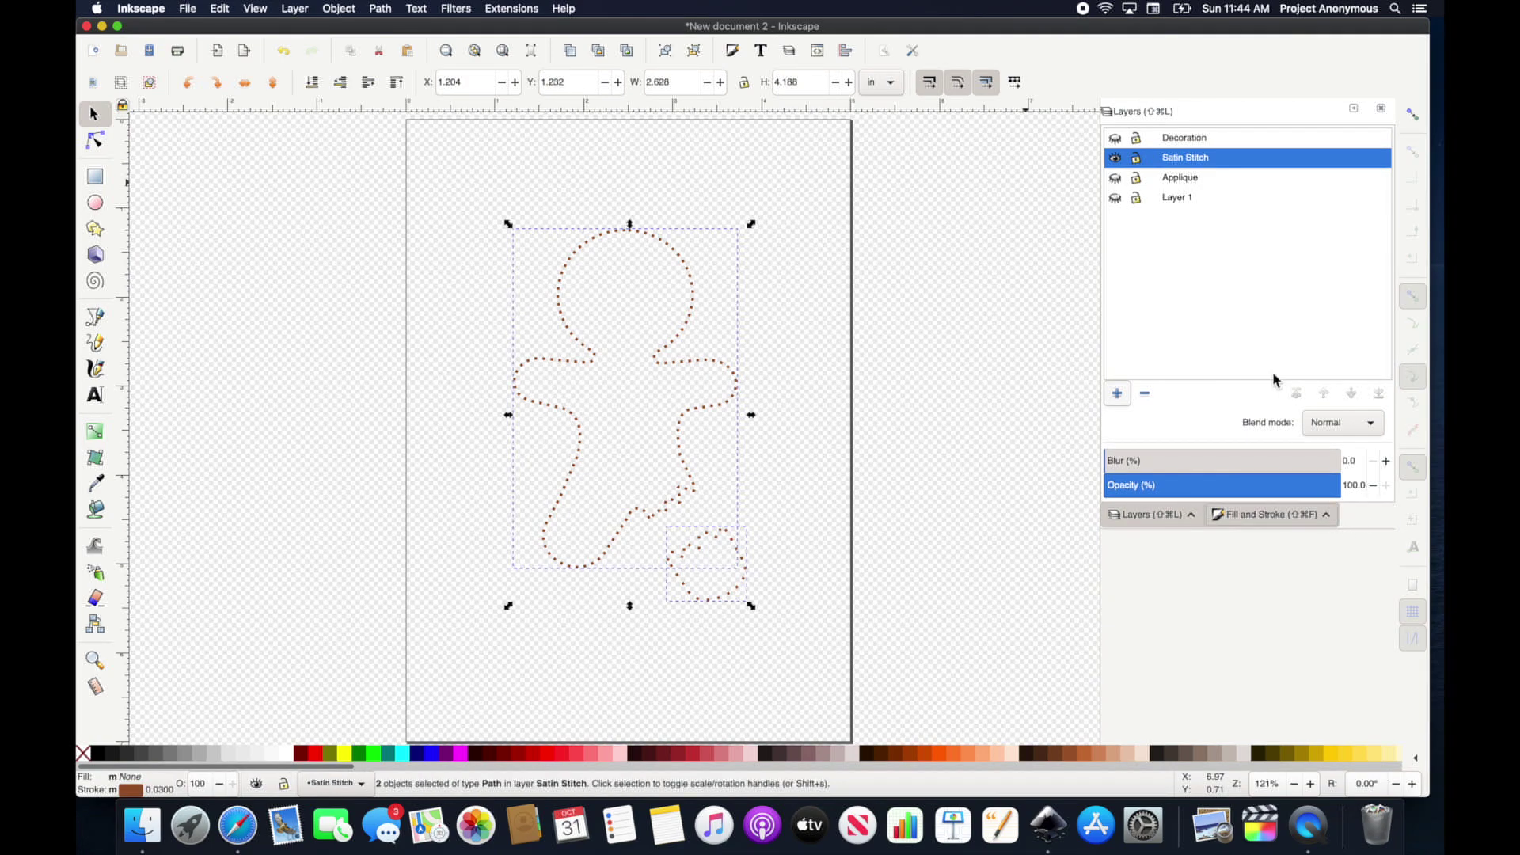
# Change both Satin Stitch outlines to a solid line with a stroke width of 0.2 in.
pyautogui.click(1271, 514)
pyautogui.click(1187, 205)
pyautogui.click(1195, 204)
pyautogui.click(1193, 199)
pyautogui.click(1191, 200)
pyautogui.click(1173, 171)
pyautogui.press('BackSpace')
pyautogui.press('BackSpace')
pyautogui.write('2')
pyautogui.press('Return')
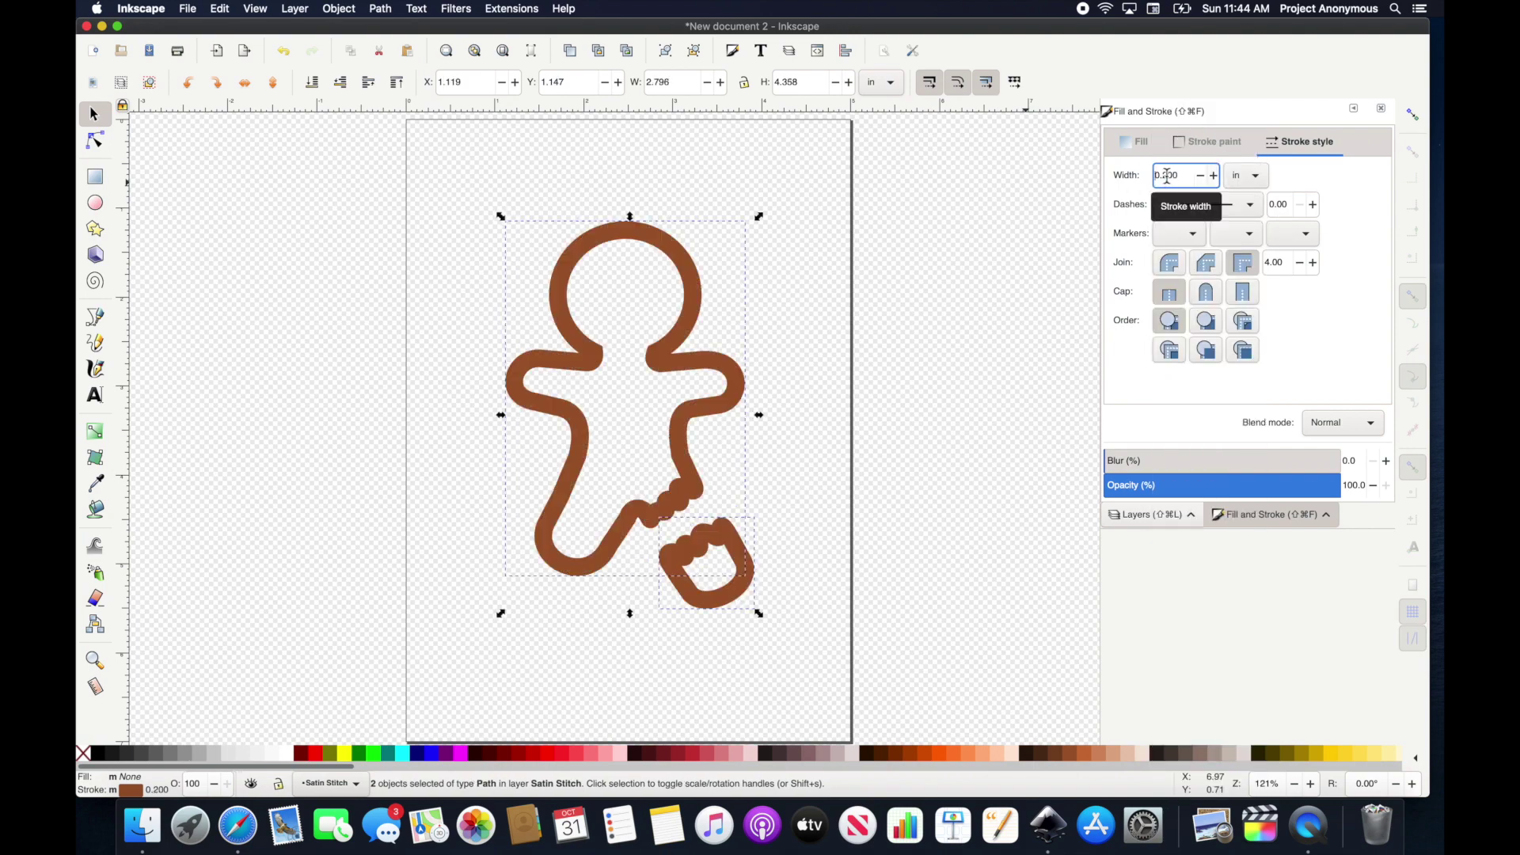
# Try a stroke width of 0.15 in on the Satin Stitch outlines, settle on 0.12 in, and return to the layer list.
pyautogui.press('BackSpace')
pyautogui.write('1')
pyautogui.press('Return')
pyautogui.write('5')
pyautogui.press('Return')
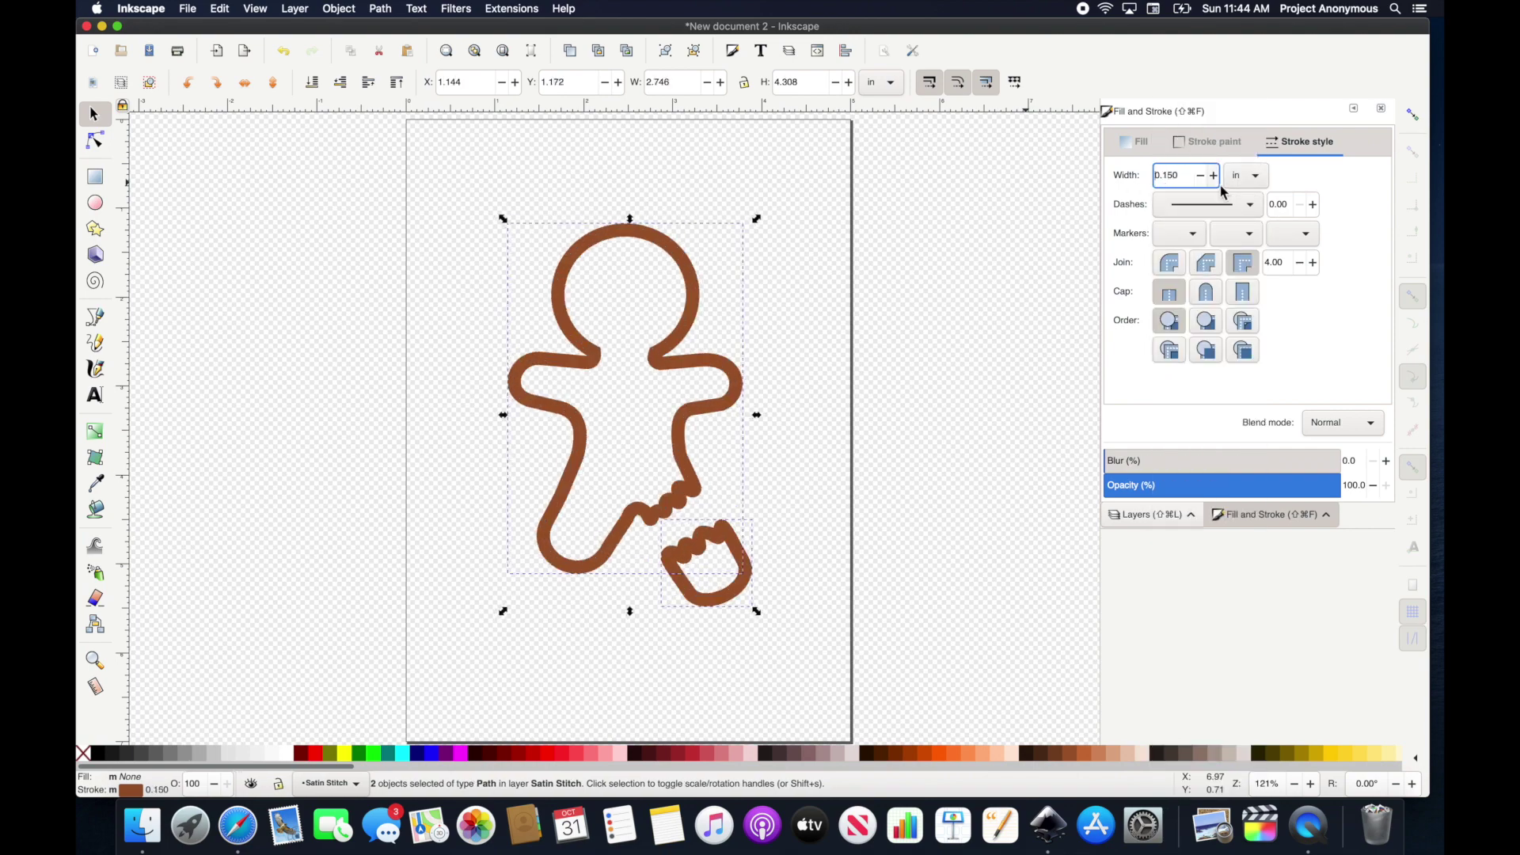
pyautogui.press('BackSpace')
pyautogui.press('BackSpace')
pyautogui.write('2')
pyautogui.press('Return')
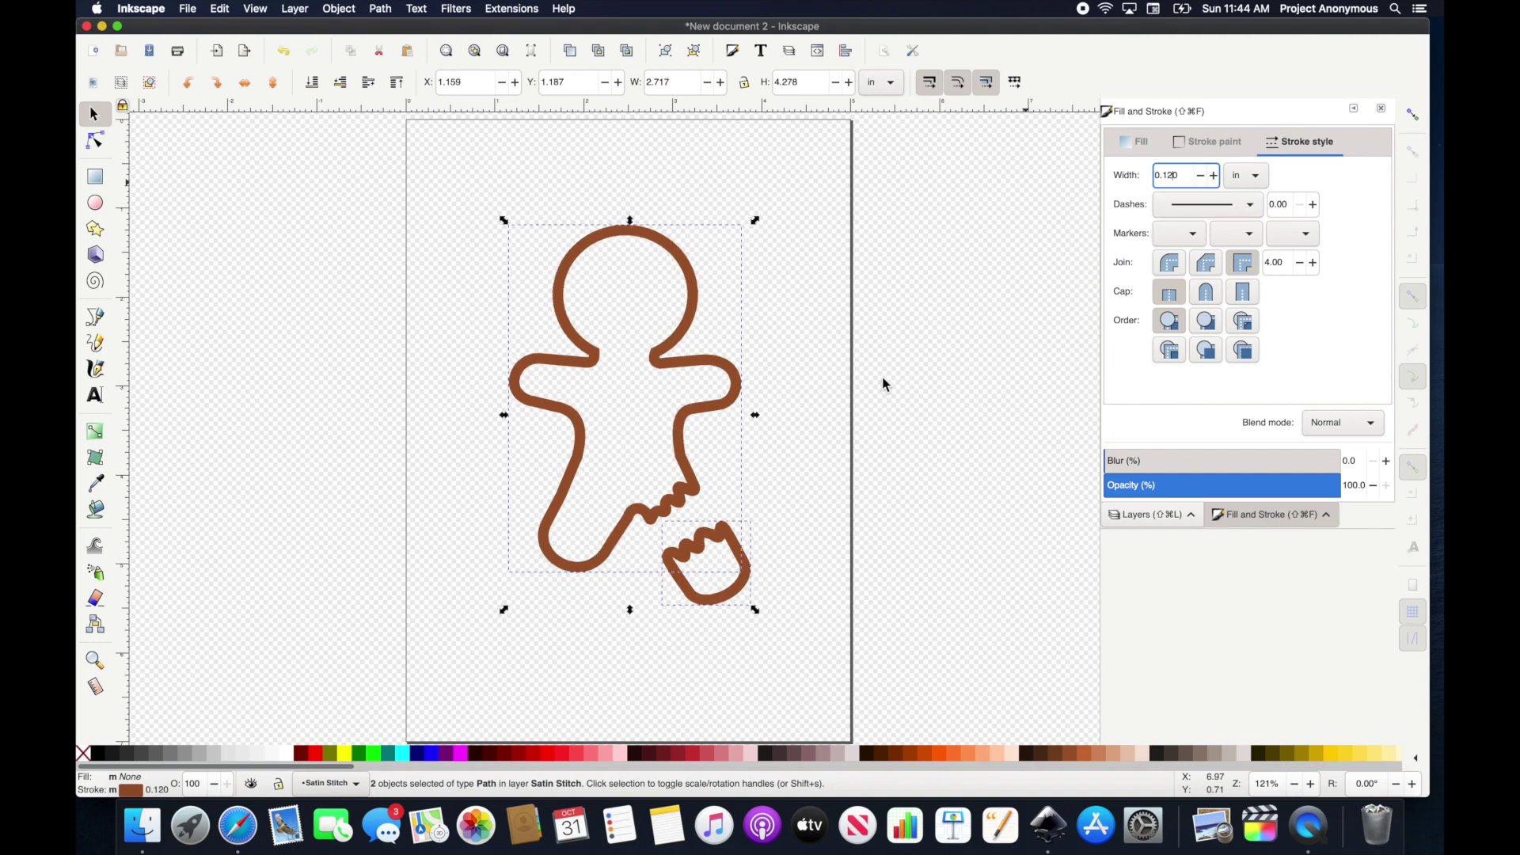
pyautogui.click(1194, 520)
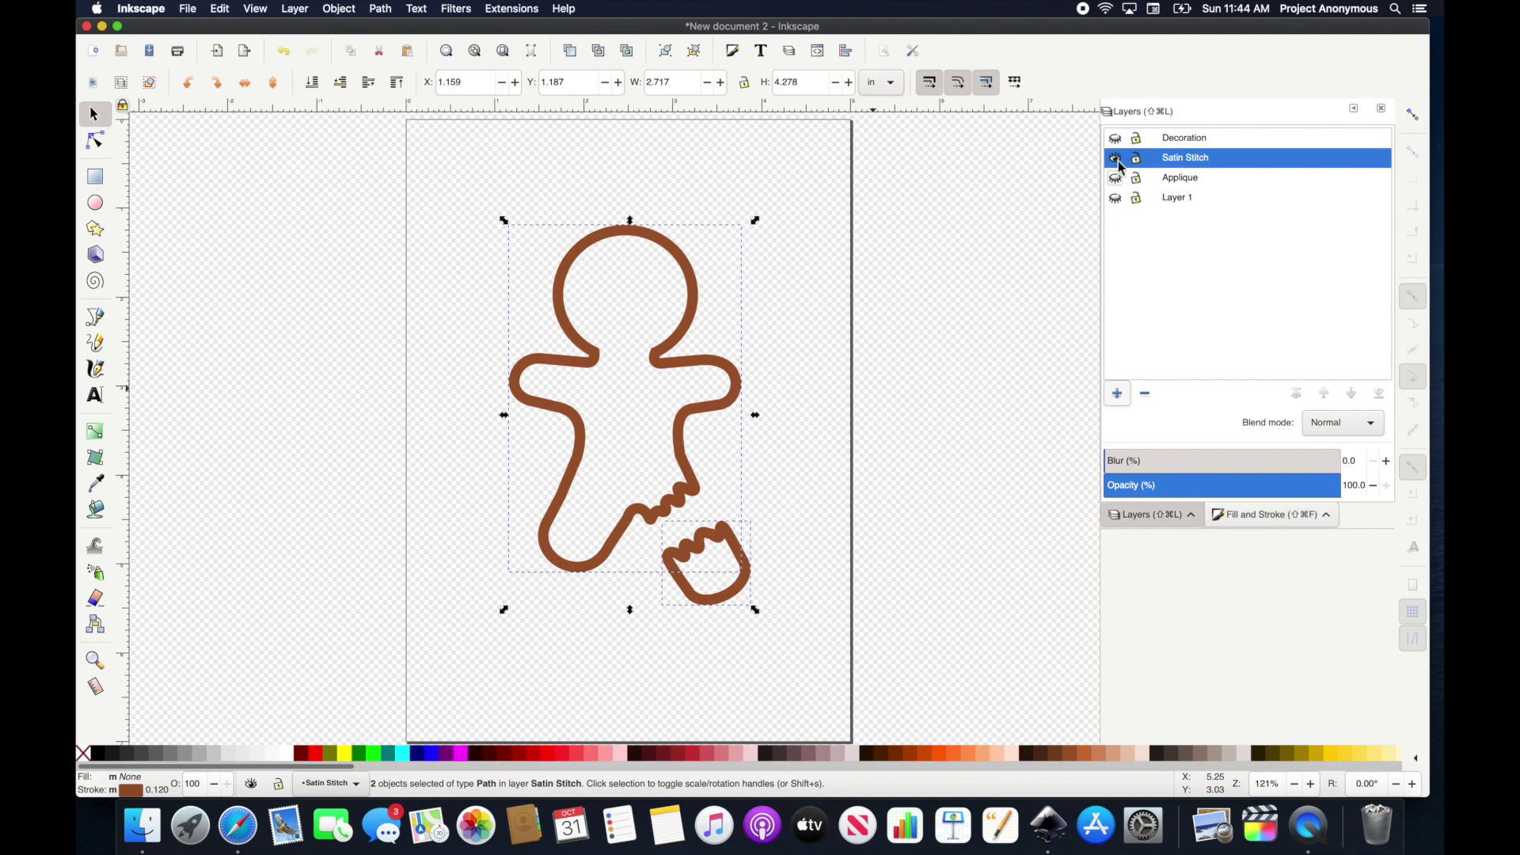
# Check the decorations over the satin outline, then hide the Decoration and Satin Stitch layers and show Layer 1.
pyautogui.click(1115, 140)
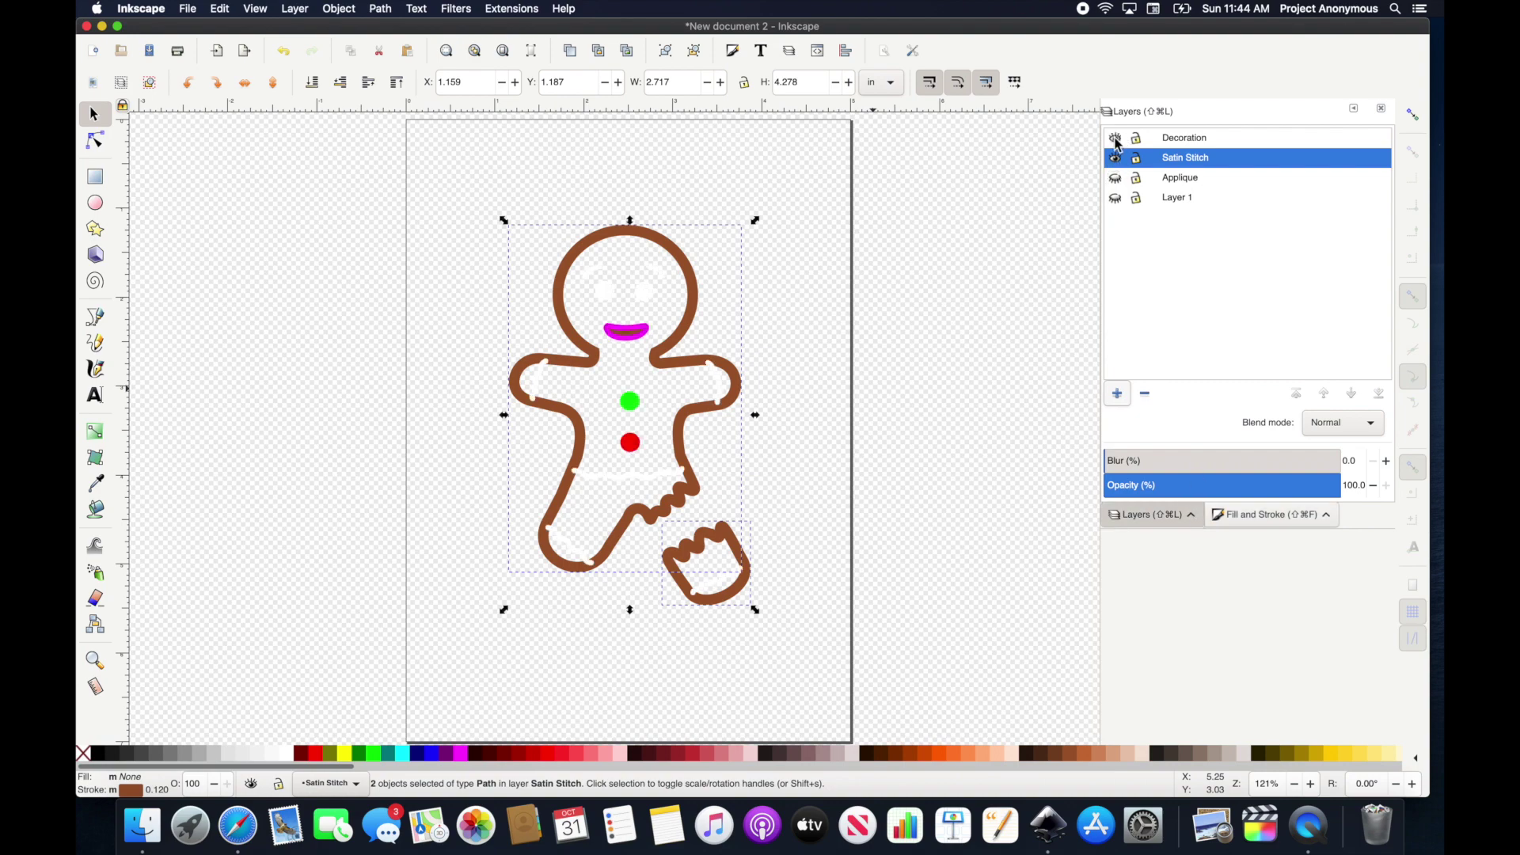
pyautogui.click(626, 331)
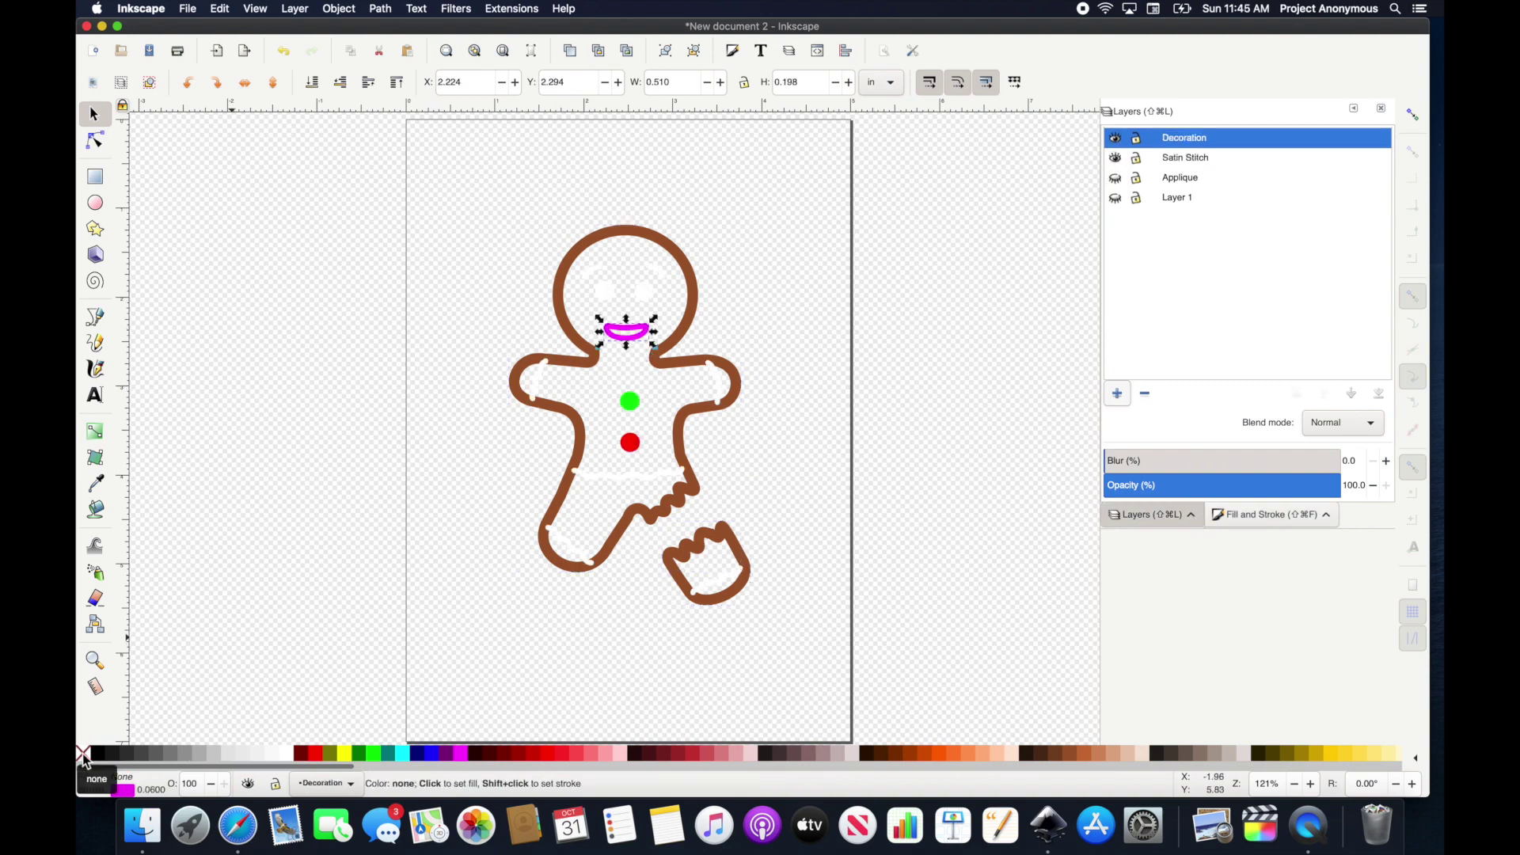
pyautogui.click(1116, 139)
pyautogui.click(1115, 157)
pyautogui.click(1116, 197)
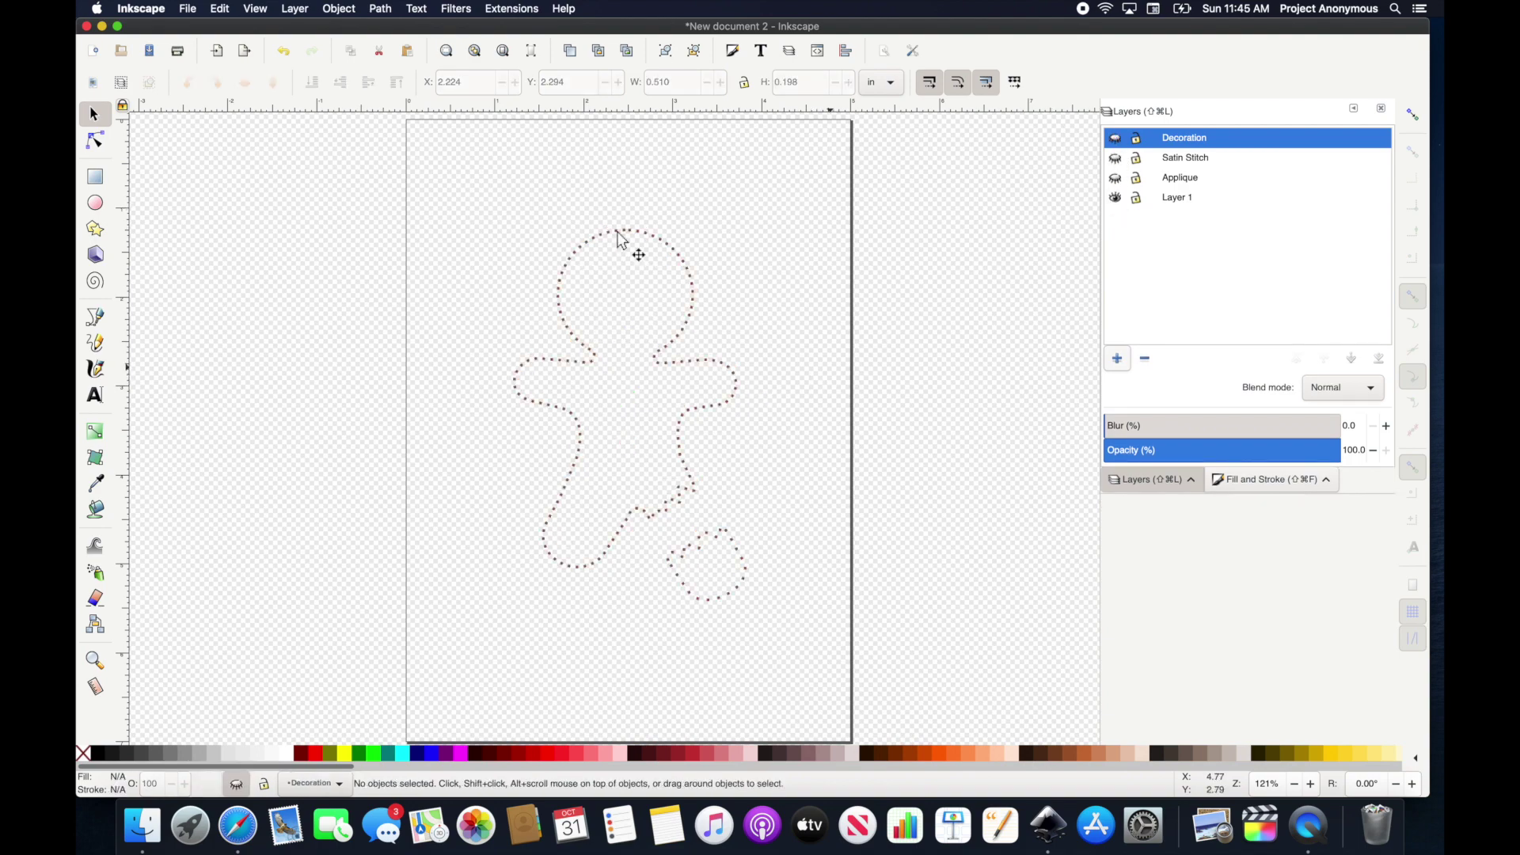
# Select the dotted body and leg outlines in Layer 1 and move them to the Applique layer.
pyautogui.click(695, 414)
pyautogui.keyDown('shift'); pyautogui.click(710, 608); pyautogui.keyUp('shift')
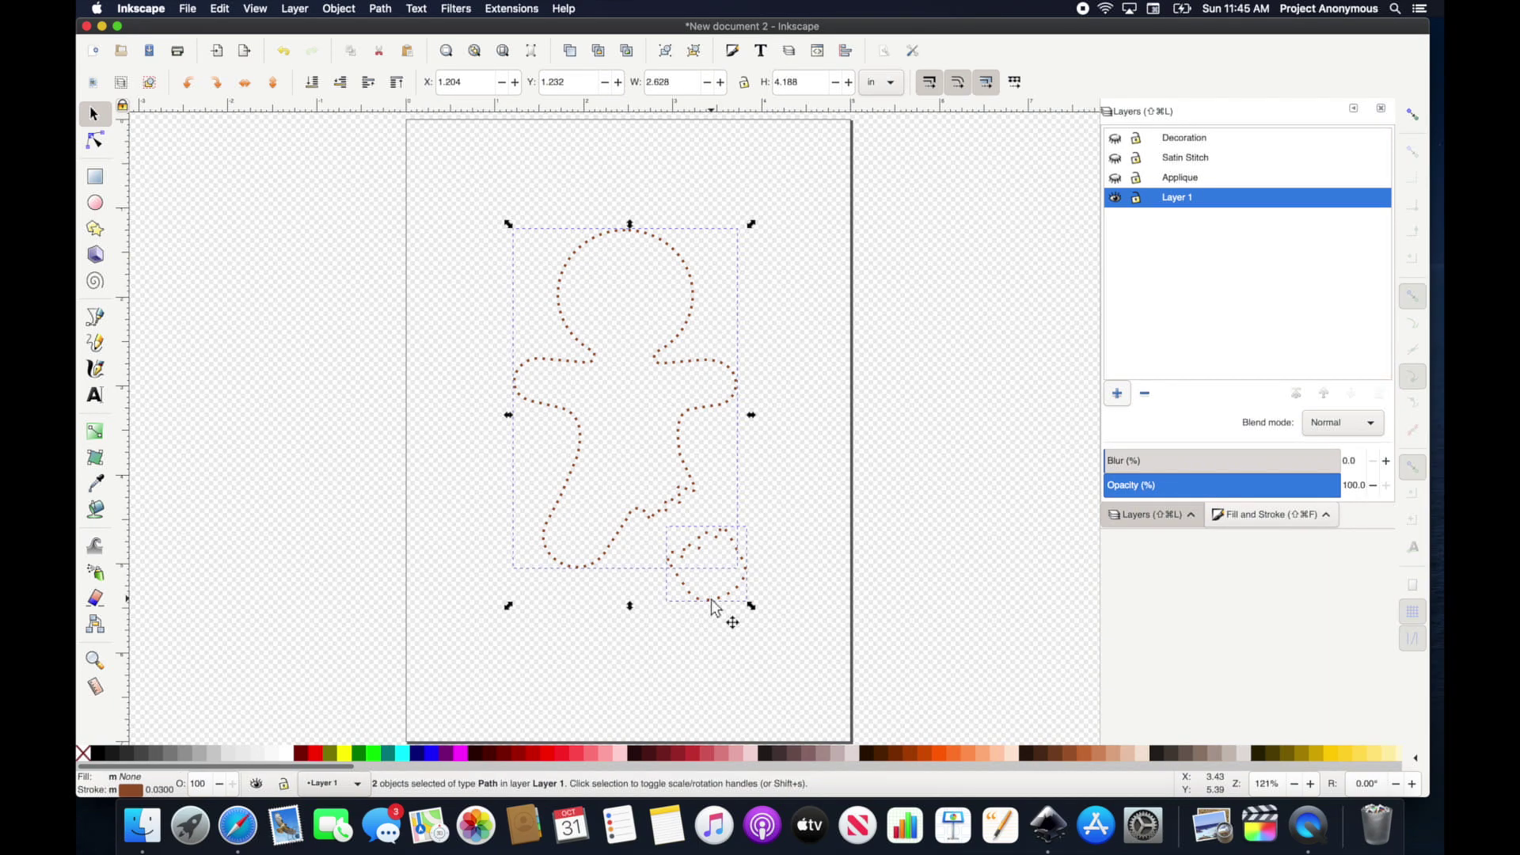
pyautogui.rightClick(728, 602)
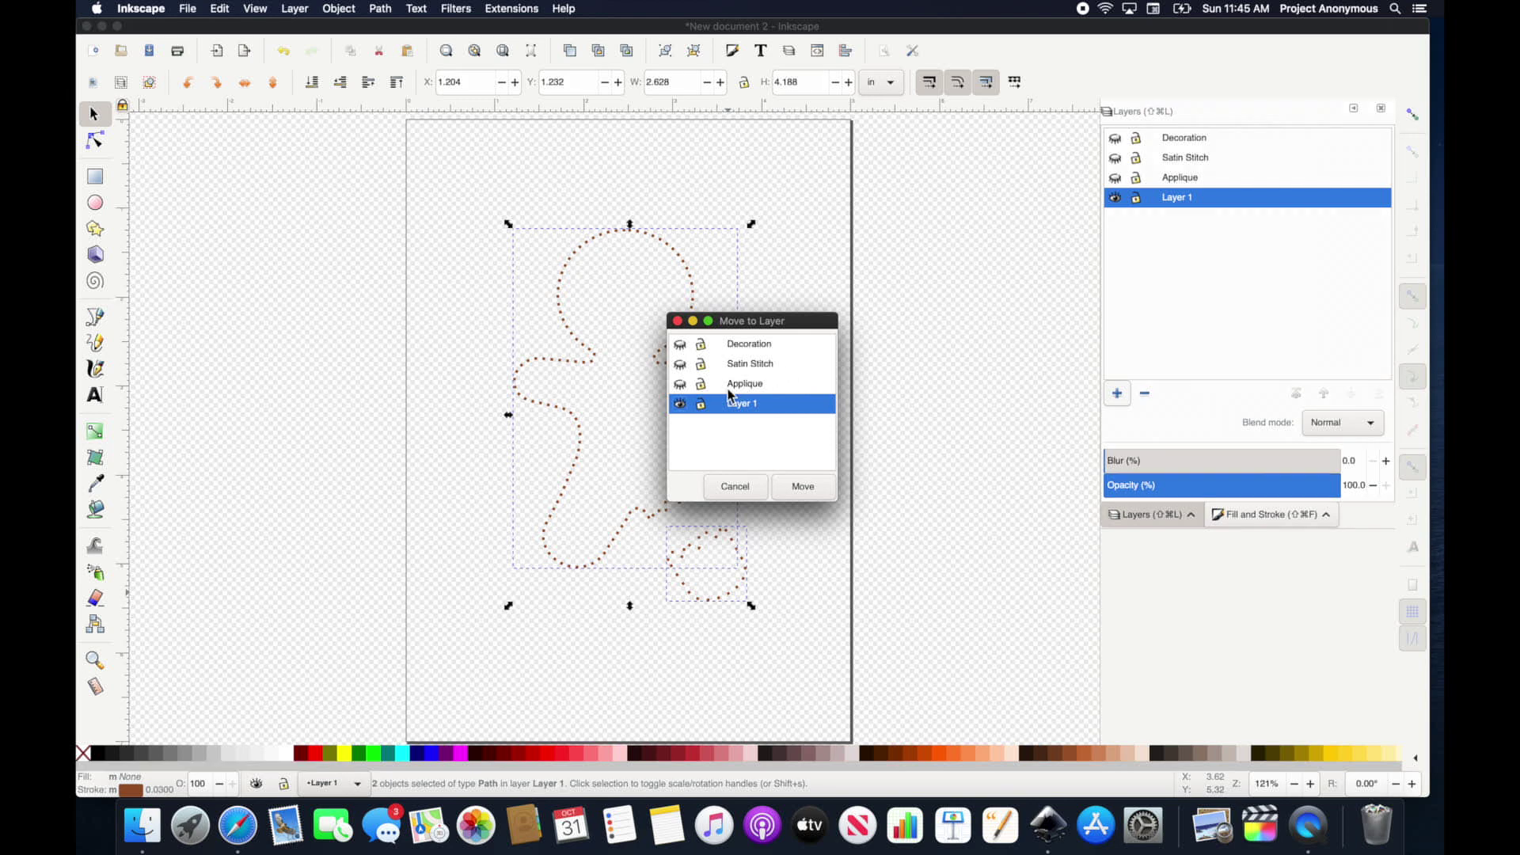
pyautogui.click(738, 385)
pyautogui.click(795, 486)
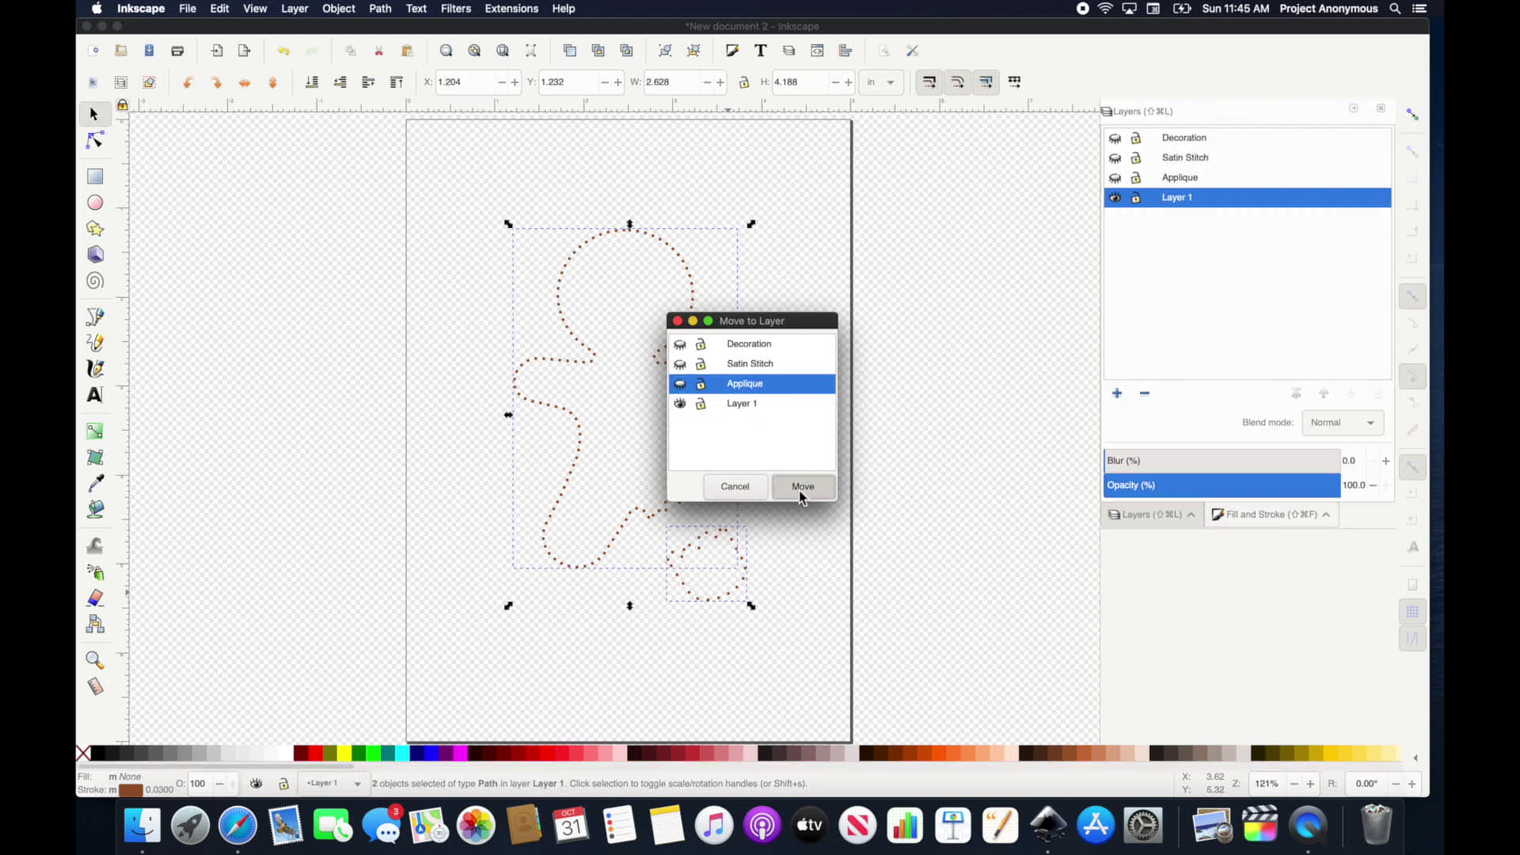
# Delete the empty Layer 1 and make the Applique, Satin Stitch and Decoration layers visible.
pyautogui.click(1119, 198)
pyautogui.click(1145, 358)
pyautogui.click(1115, 177)
pyautogui.click(1115, 158)
pyautogui.click(1115, 138)
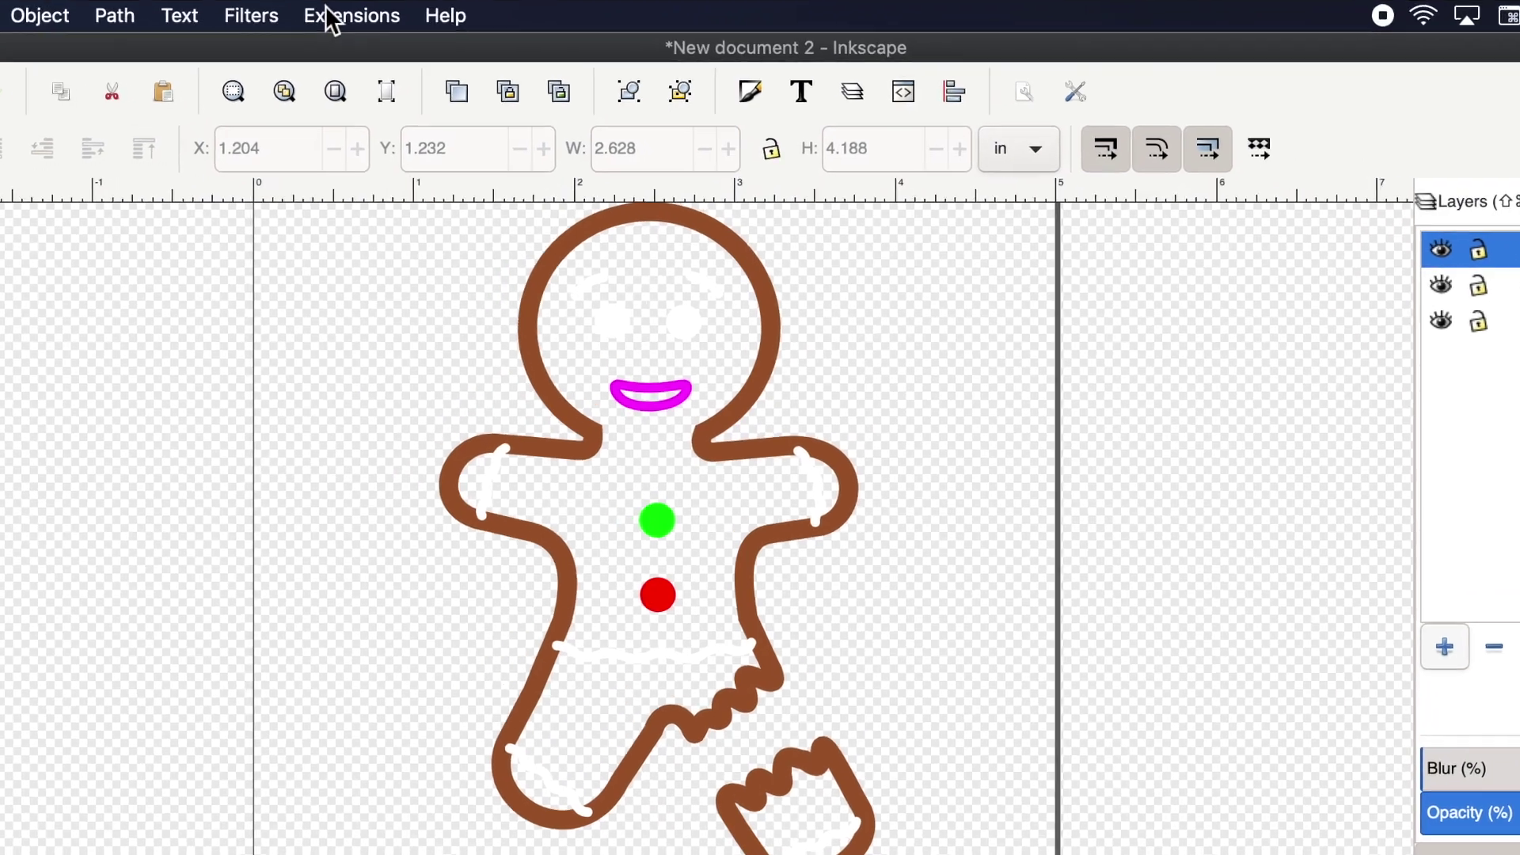
# Create the embroidery text "Oh Snap" in the Magnolia Script font with Ink/Stitch Lettering and apply it.
pyautogui.click(398, 19)
pyautogui.moveTo(385, 302)
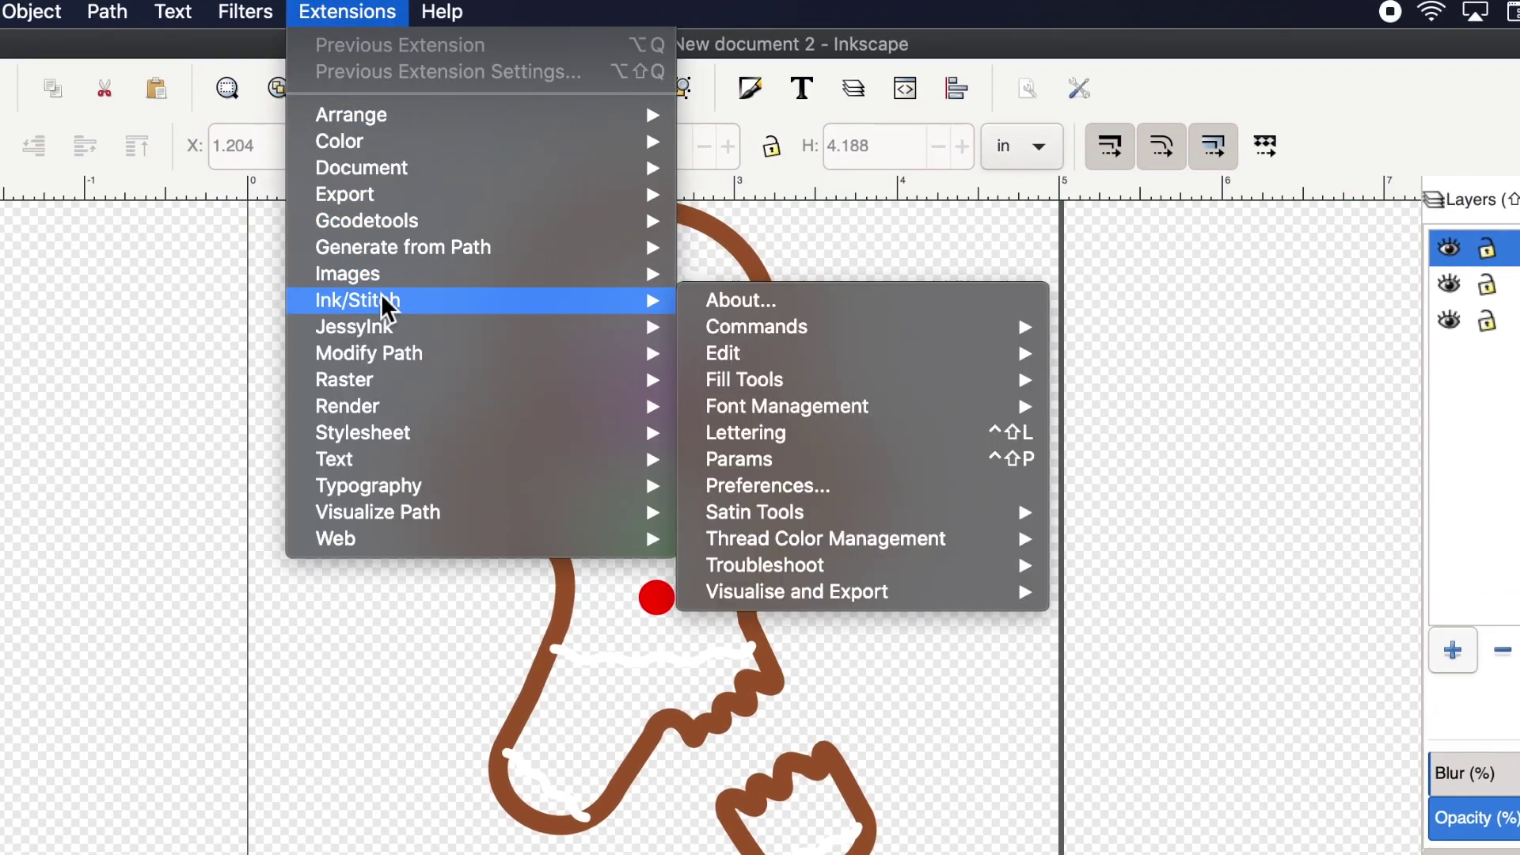
pyautogui.click(761, 441)
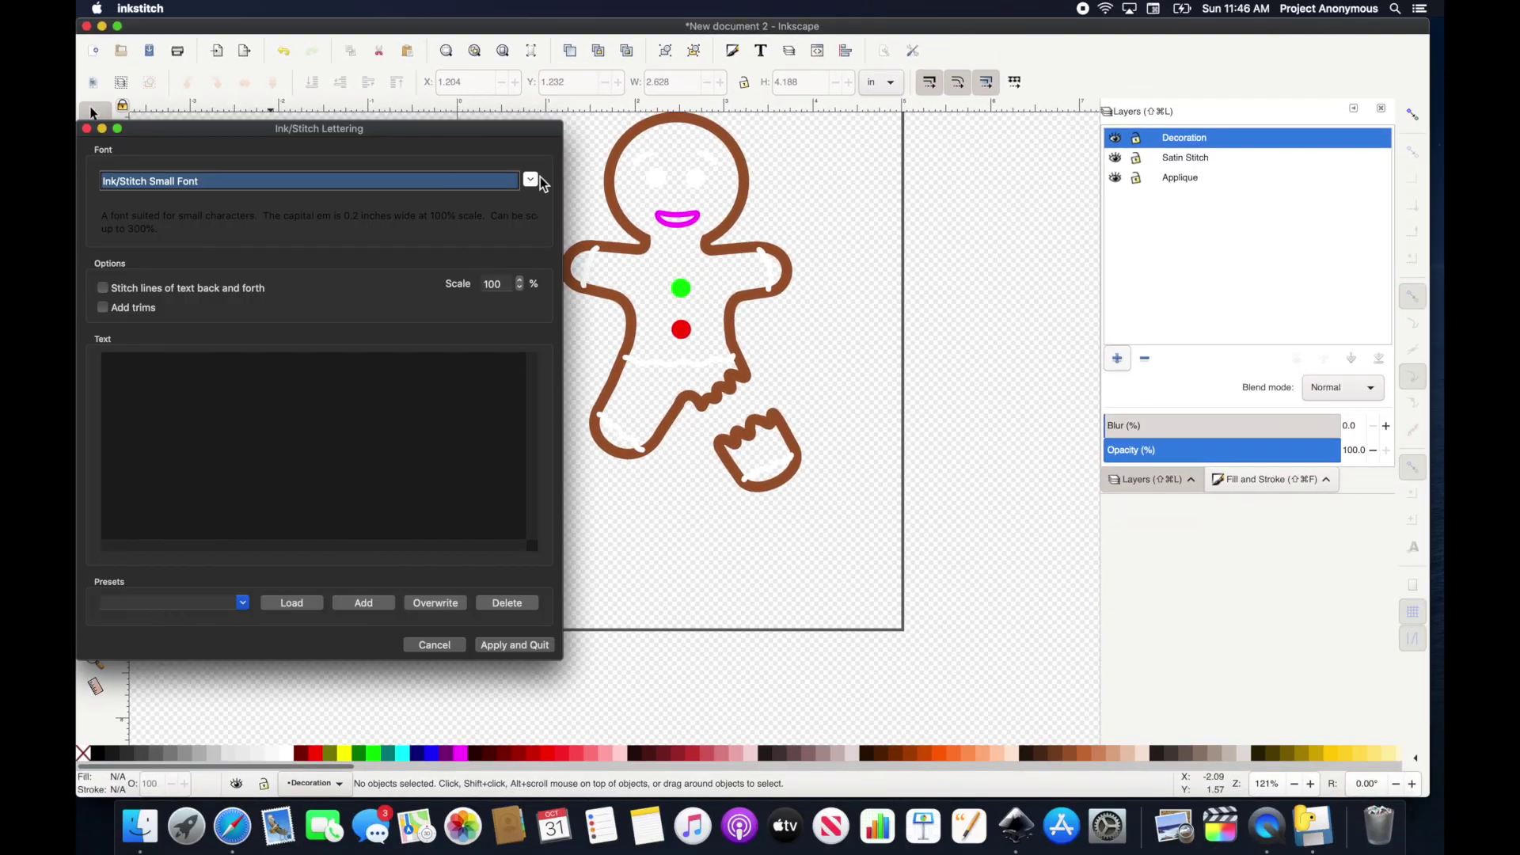
pyautogui.click(532, 181)
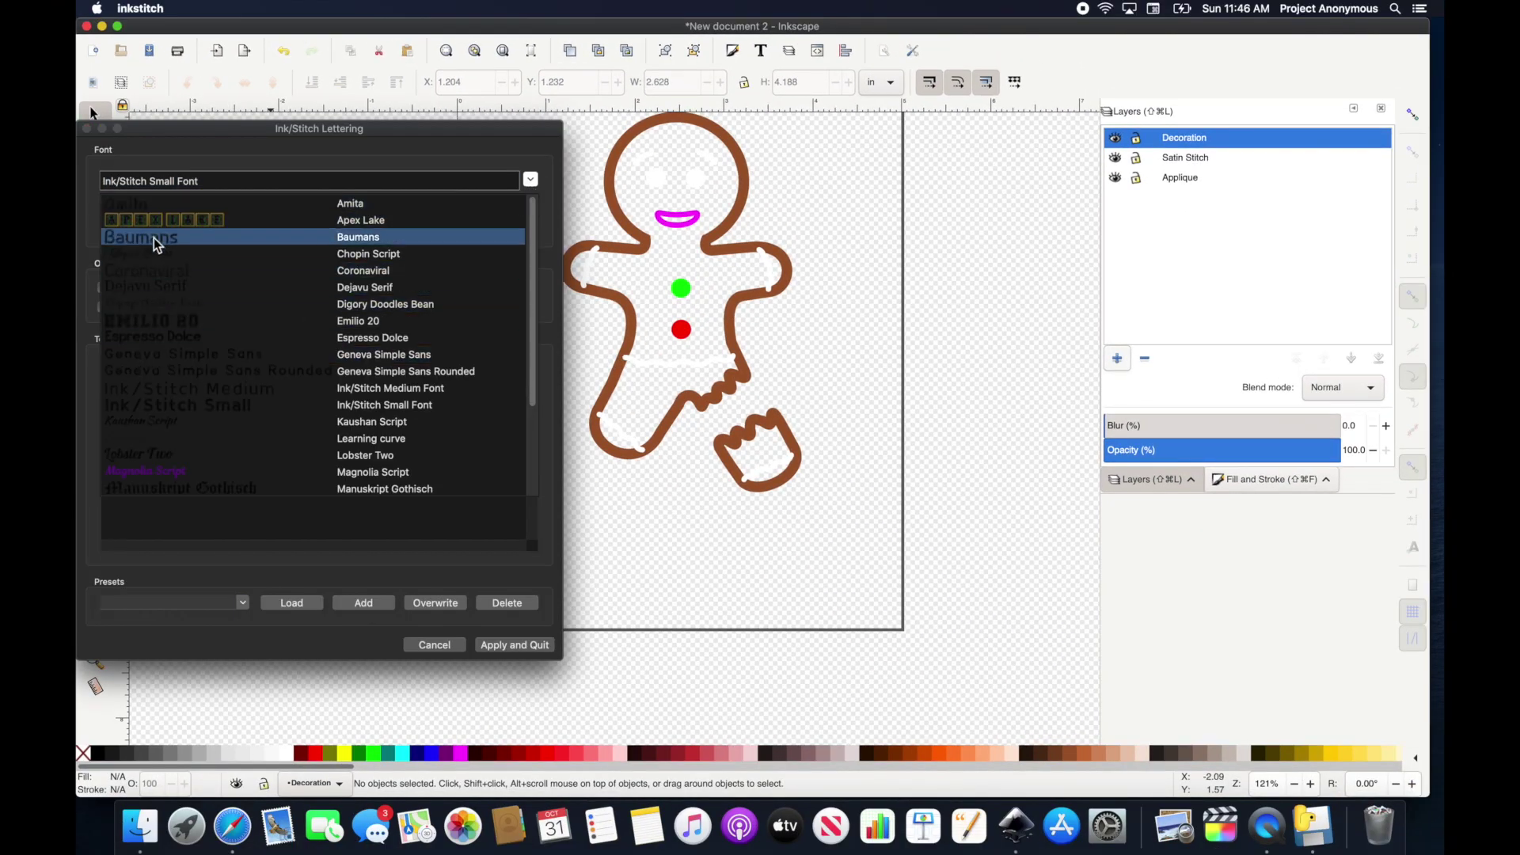
pyautogui.click(169, 477)
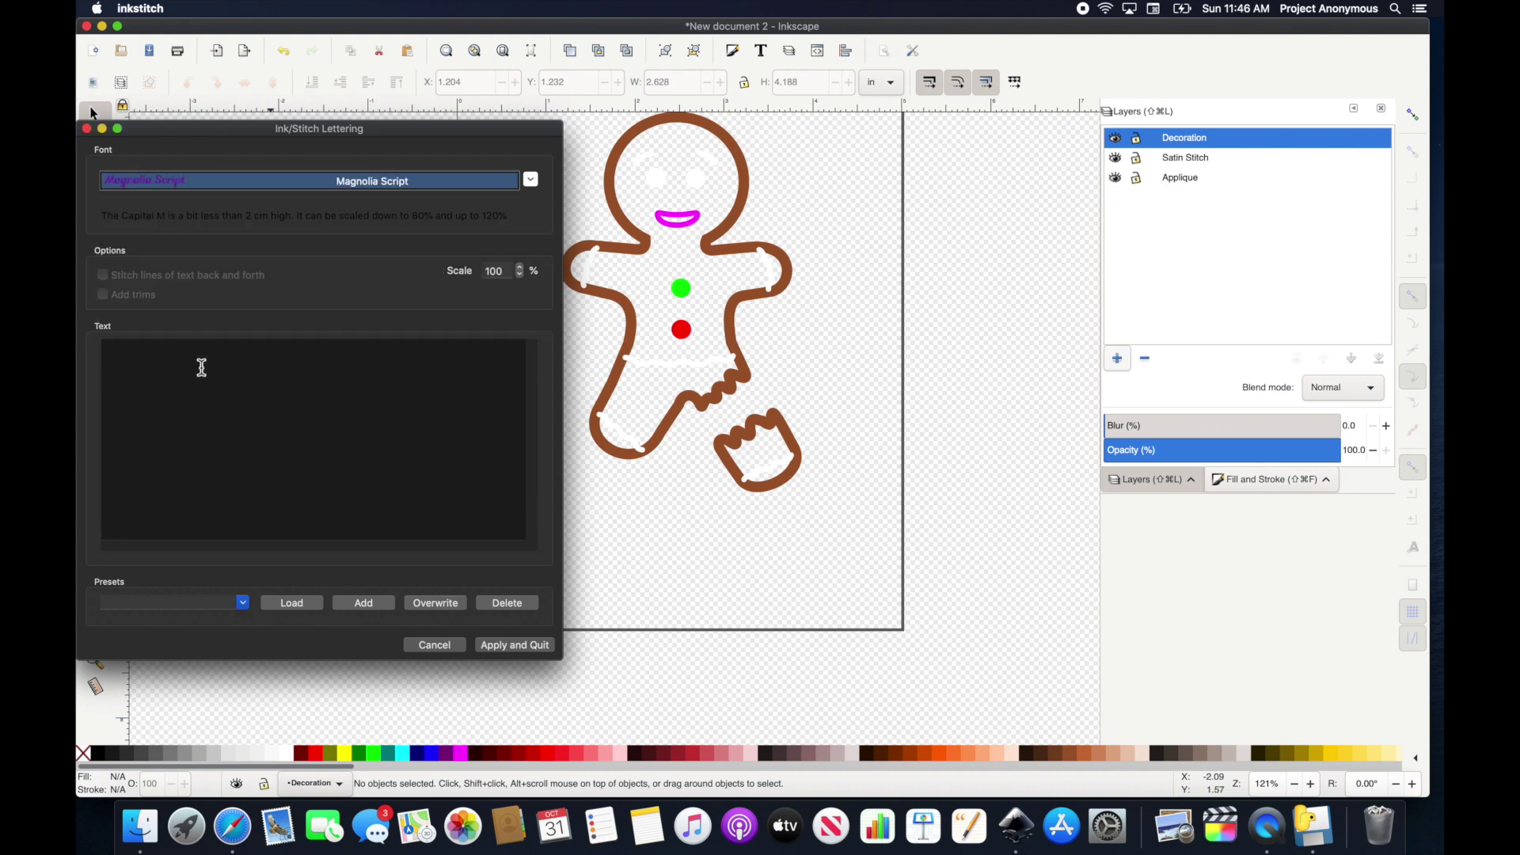
pyautogui.write('Oh')
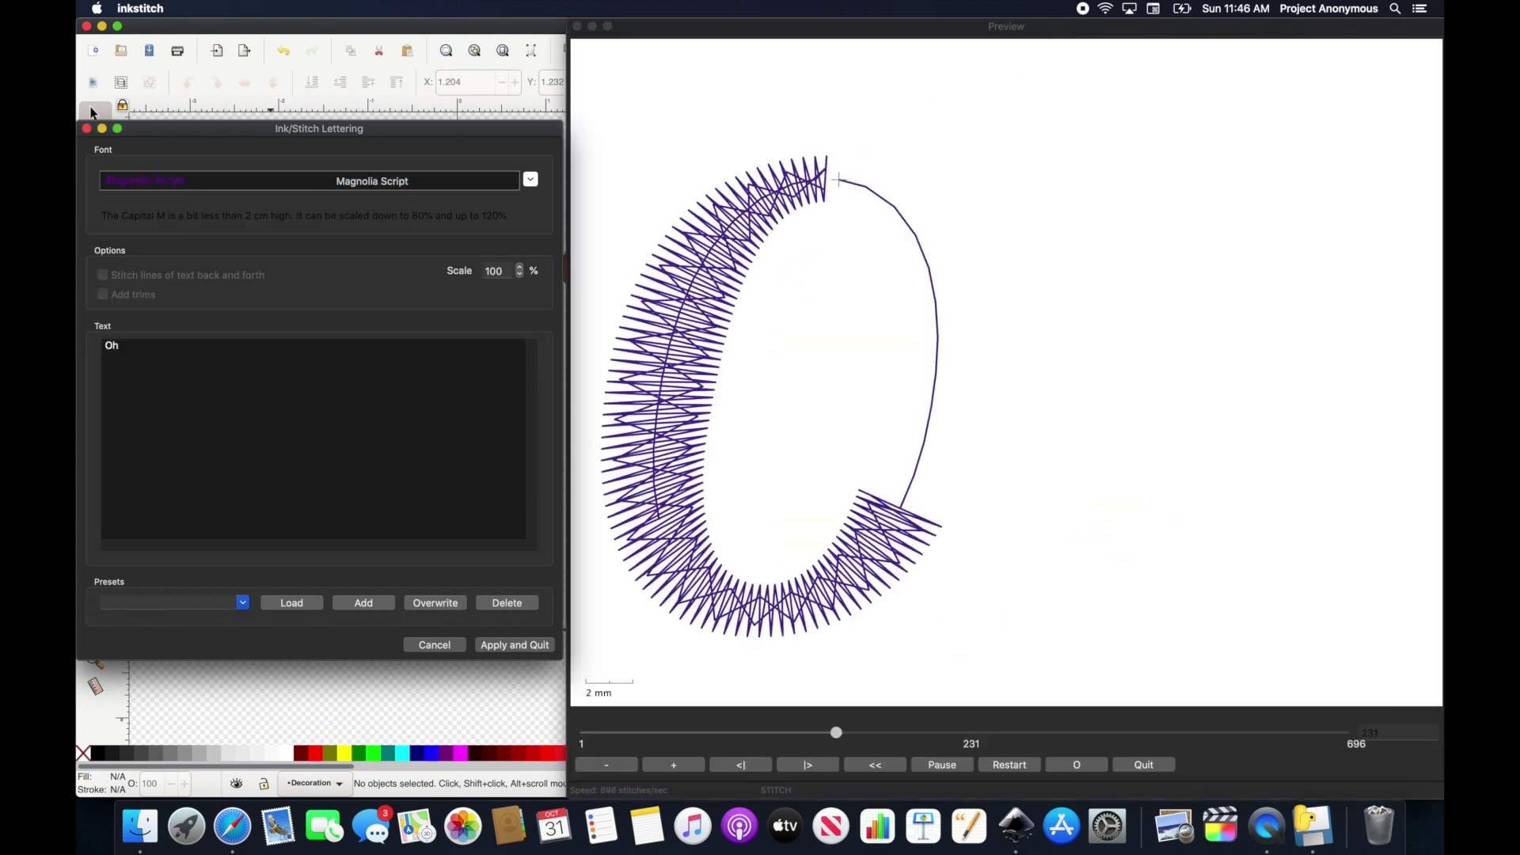
pyautogui.write(' Snap')
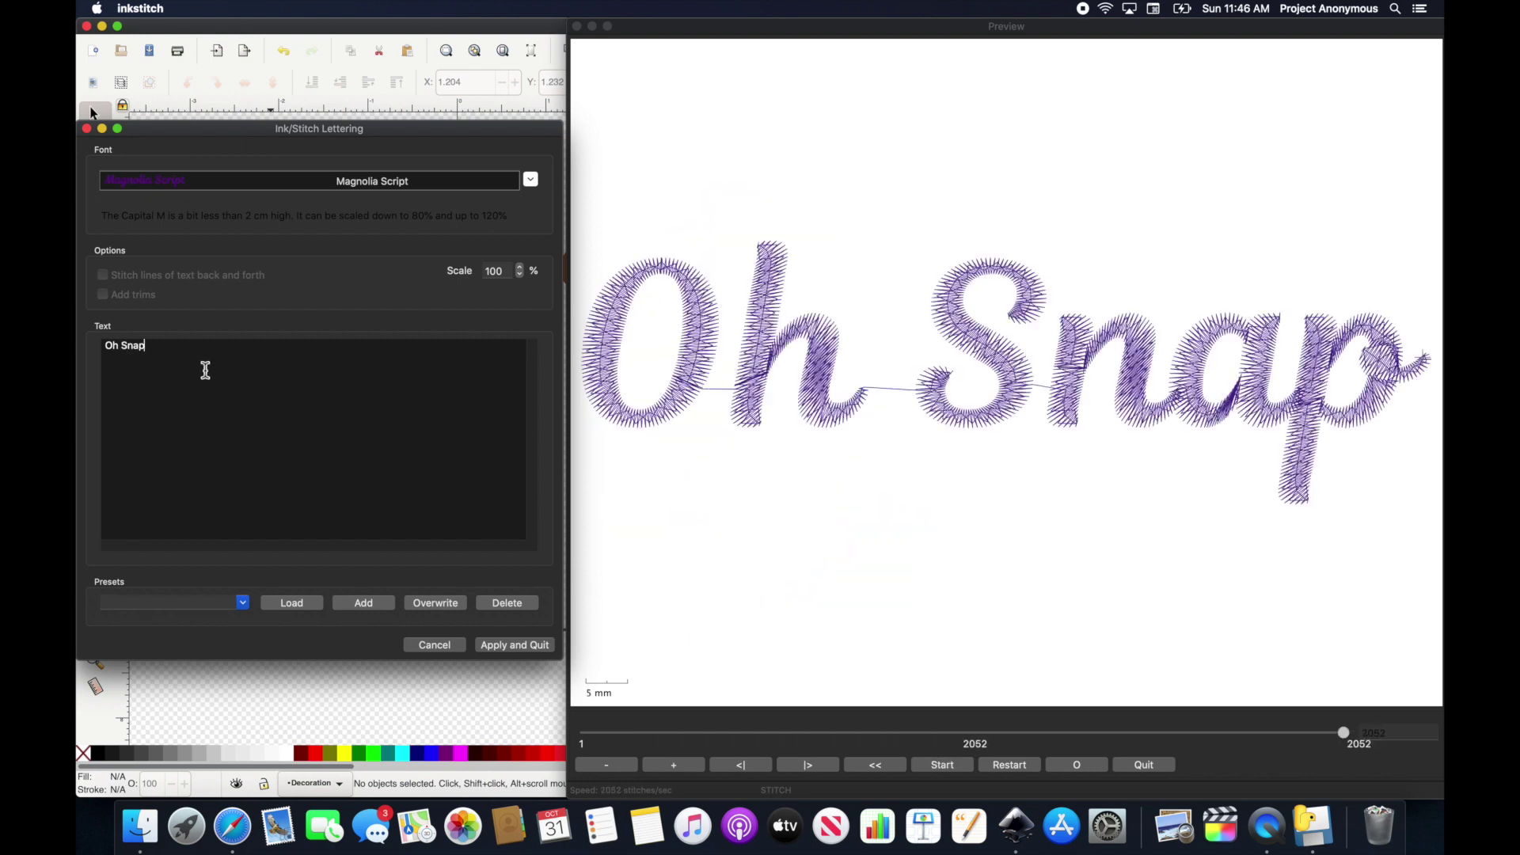
pyautogui.click(508, 648)
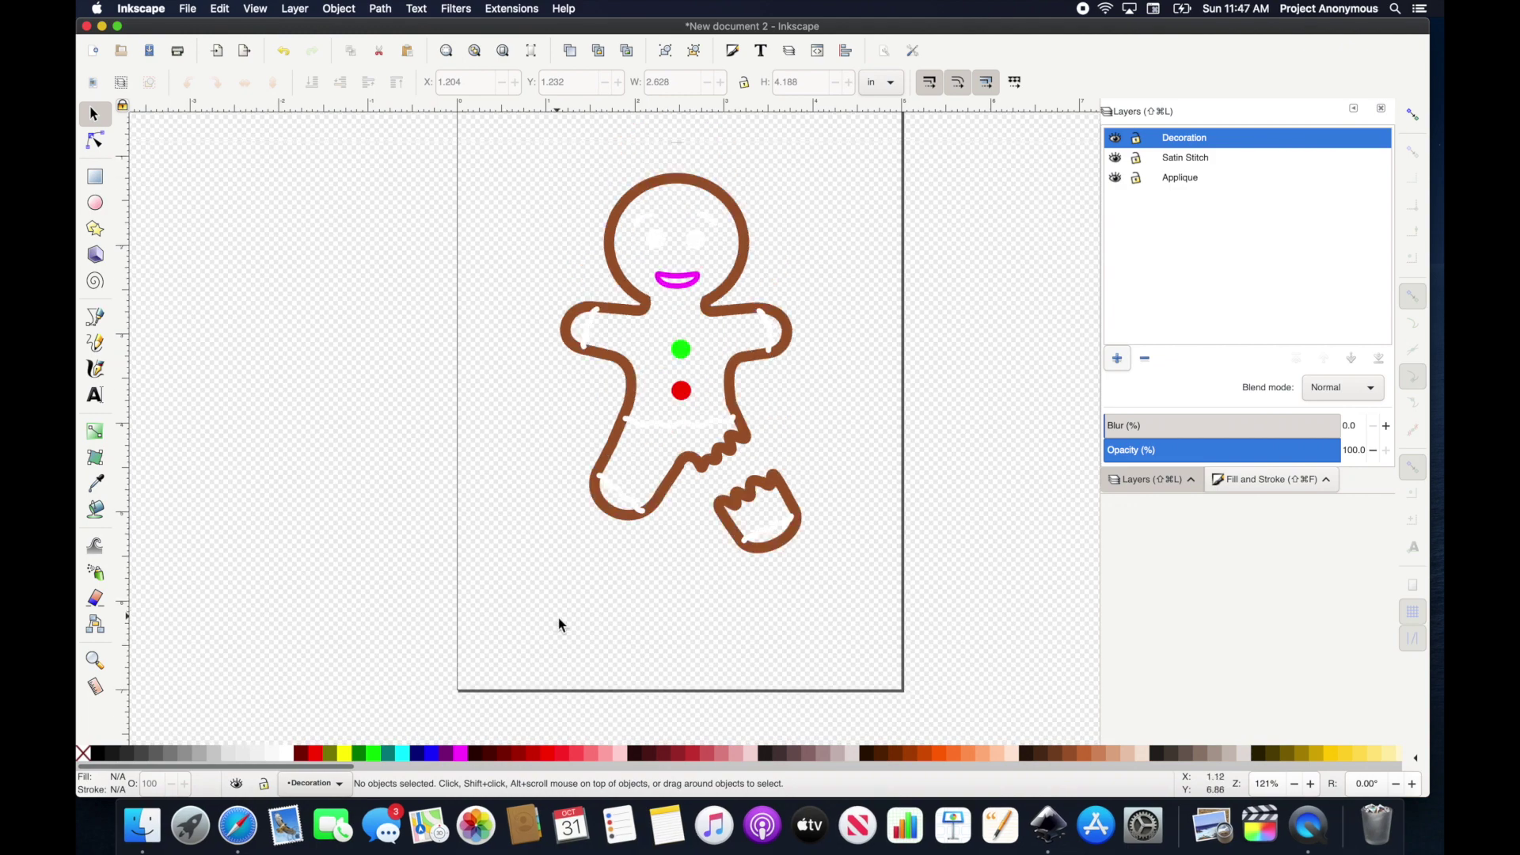
# Select the "Oh Snap" lettering, show the undo history, and ungroup the lettering twice into individual letters.
pyautogui.scroll(2, 554, 201)
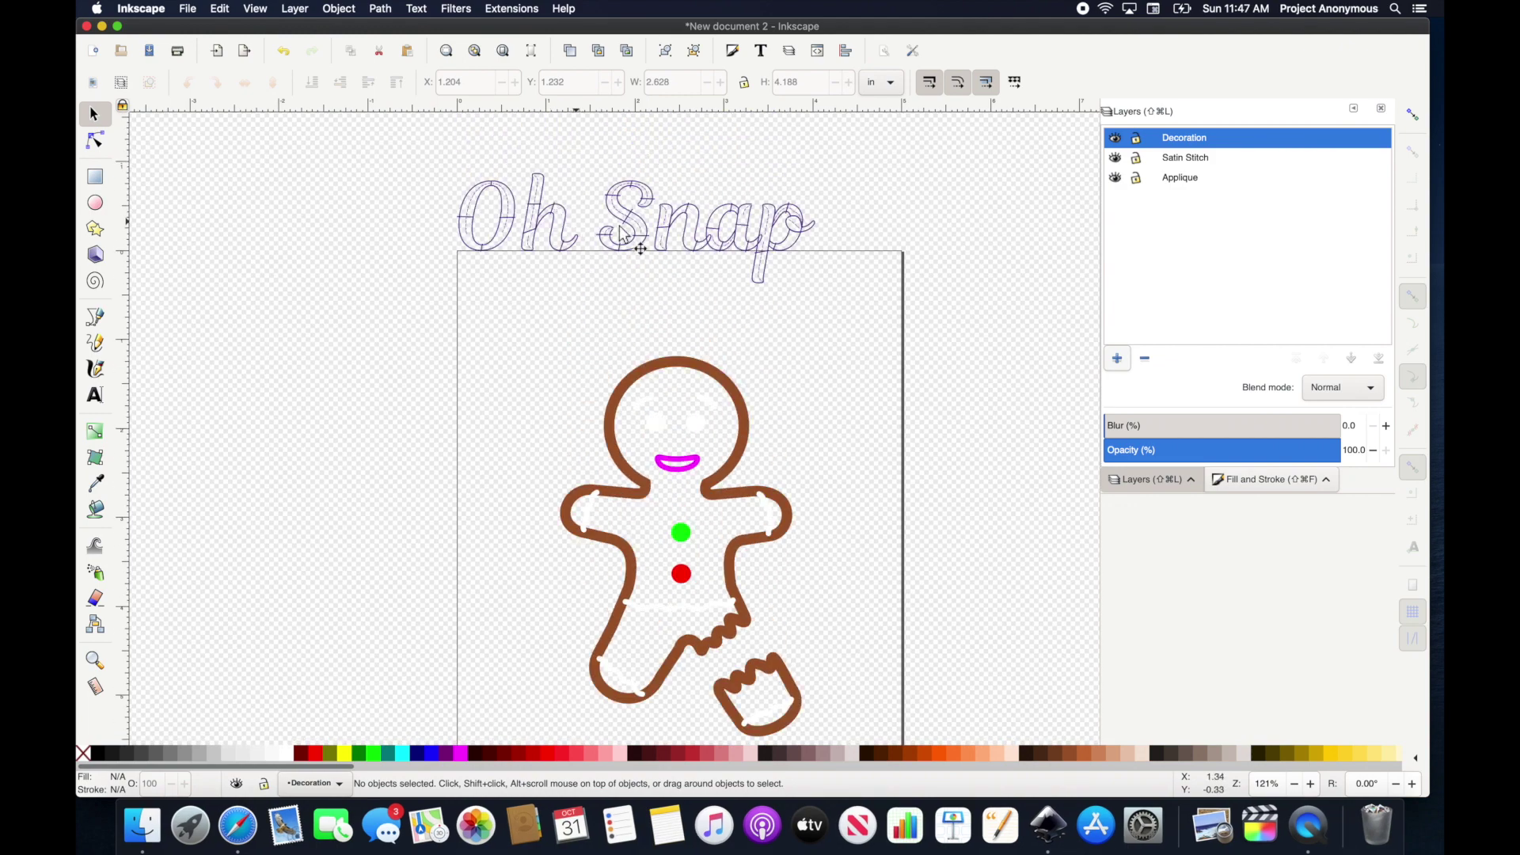
pyautogui.click(638, 228)
pyautogui.press('shift+super+h')
pyautogui.press('shift+super+g')
pyautogui.press('shift+super+g')
# Move the word "Oh" from above the page to beside the gingerbread man's intact foot.
pyautogui.click(428, 142)
pyautogui.moveTo(428, 142); pyautogui.dragTo(586, 265)
pyautogui.moveTo(543, 217); pyautogui.dragTo(523, 378)
pyautogui.scroll(-8, 543, 217)
pyautogui.moveTo(547, 131); pyautogui.dragTo(601, 497)
pyautogui.scroll(6, 503, 535)
pyautogui.scroll(1, 502, 535)
# Move the word "Snap" below the broken-off leg, lower and to the right of "Oh".
pyautogui.moveTo(436, 138); pyautogui.dragTo(895, 277)
pyautogui.moveTo(716, 208); pyautogui.dragTo(407, 604)
pyautogui.scroll(-10, 407, 604)
pyautogui.moveTo(472, 336); pyautogui.dragTo(798, 476)
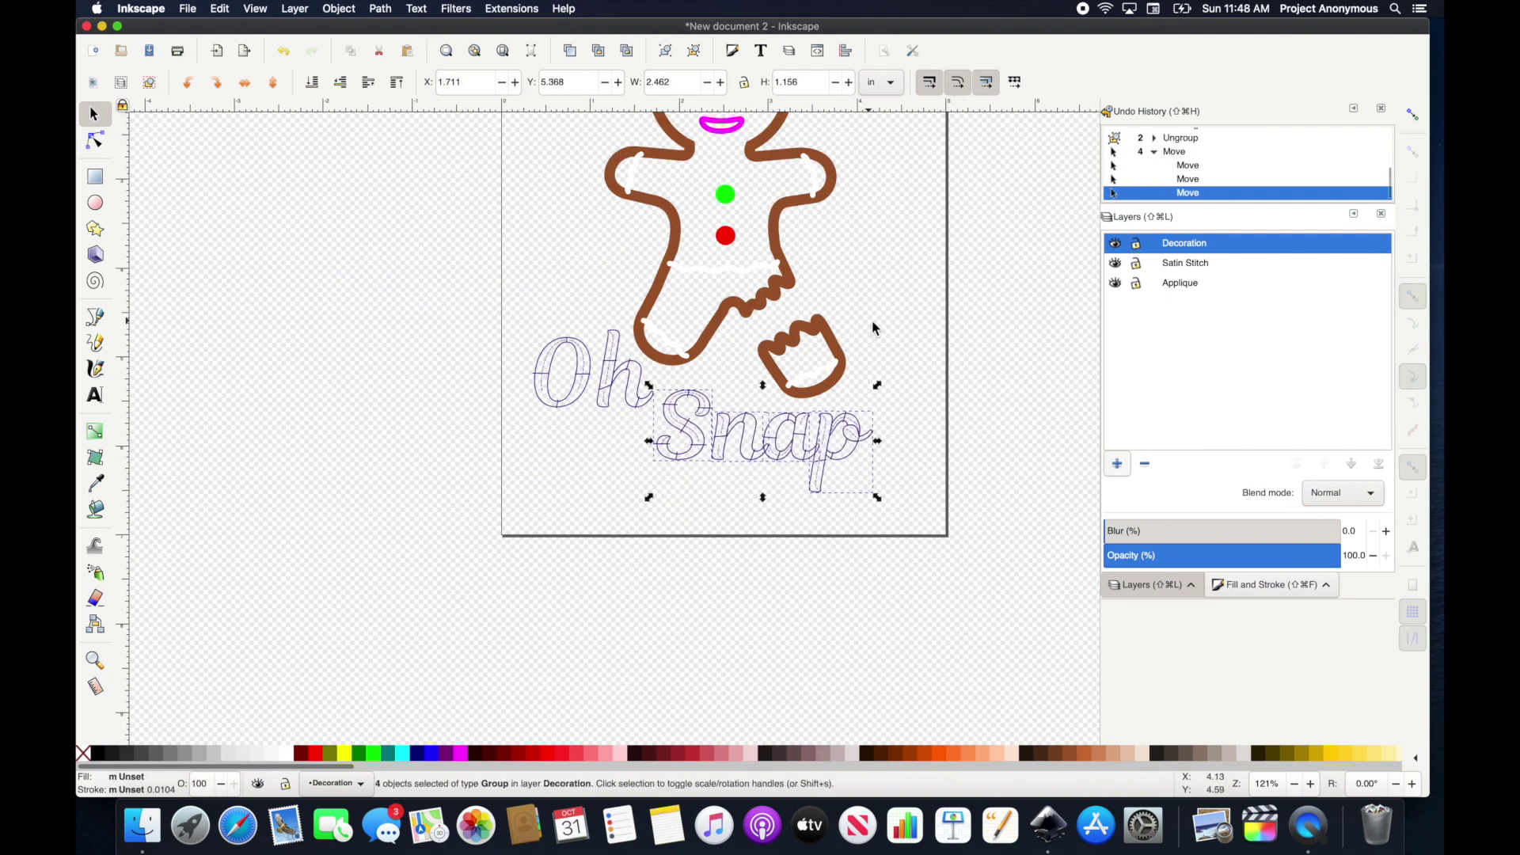
pyautogui.scroll(8, 873, 321)
pyautogui.scroll(-3, 872, 321)
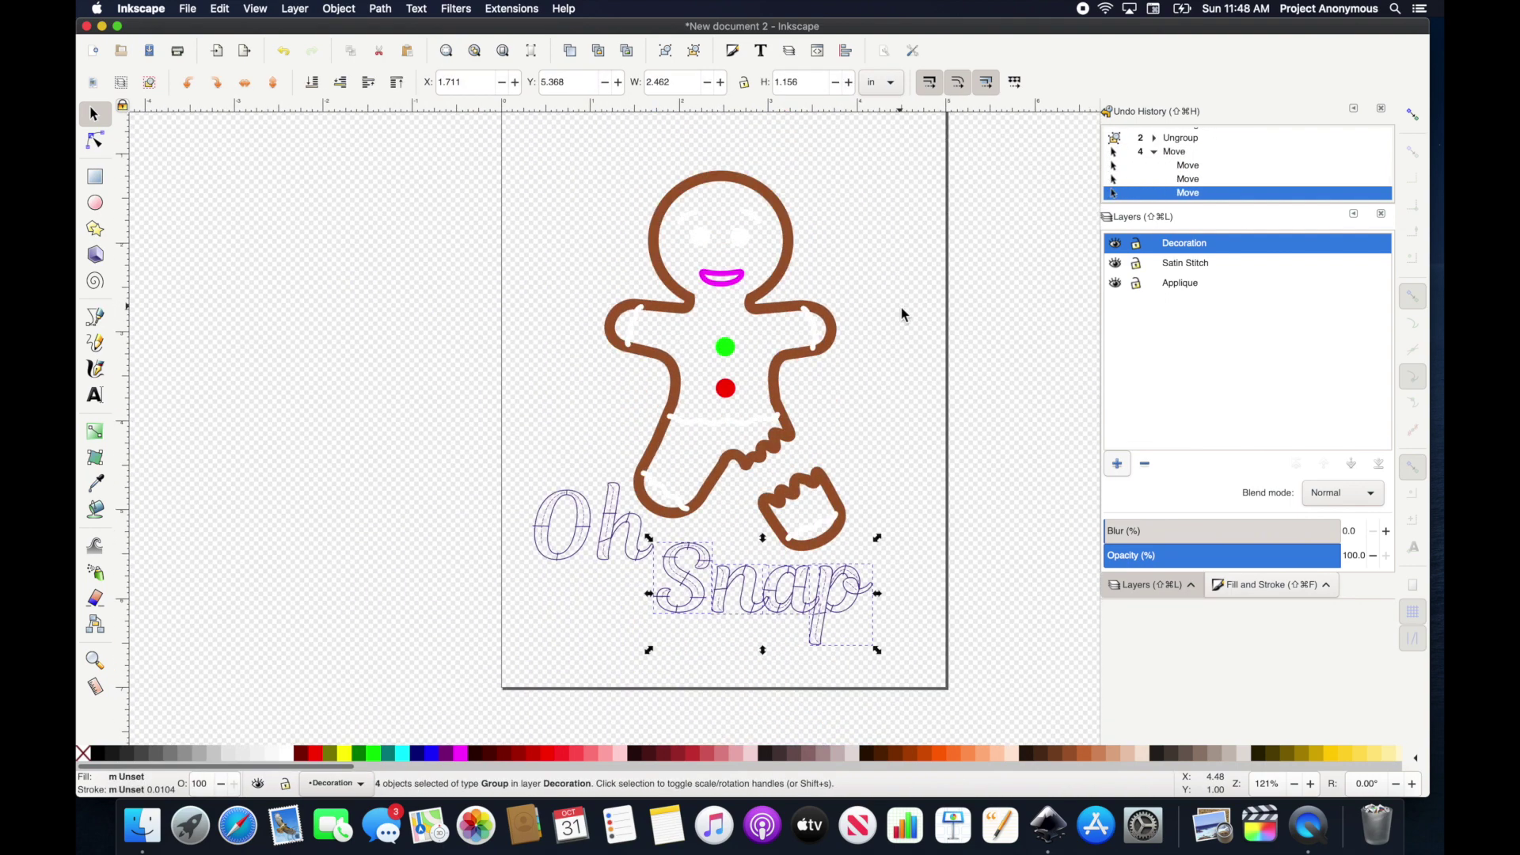
# Select everything in all layers and run the Ink/Stitch Simulator / Realistic Preview.
pyautogui.click(1115, 244)
pyautogui.click(1115, 244)
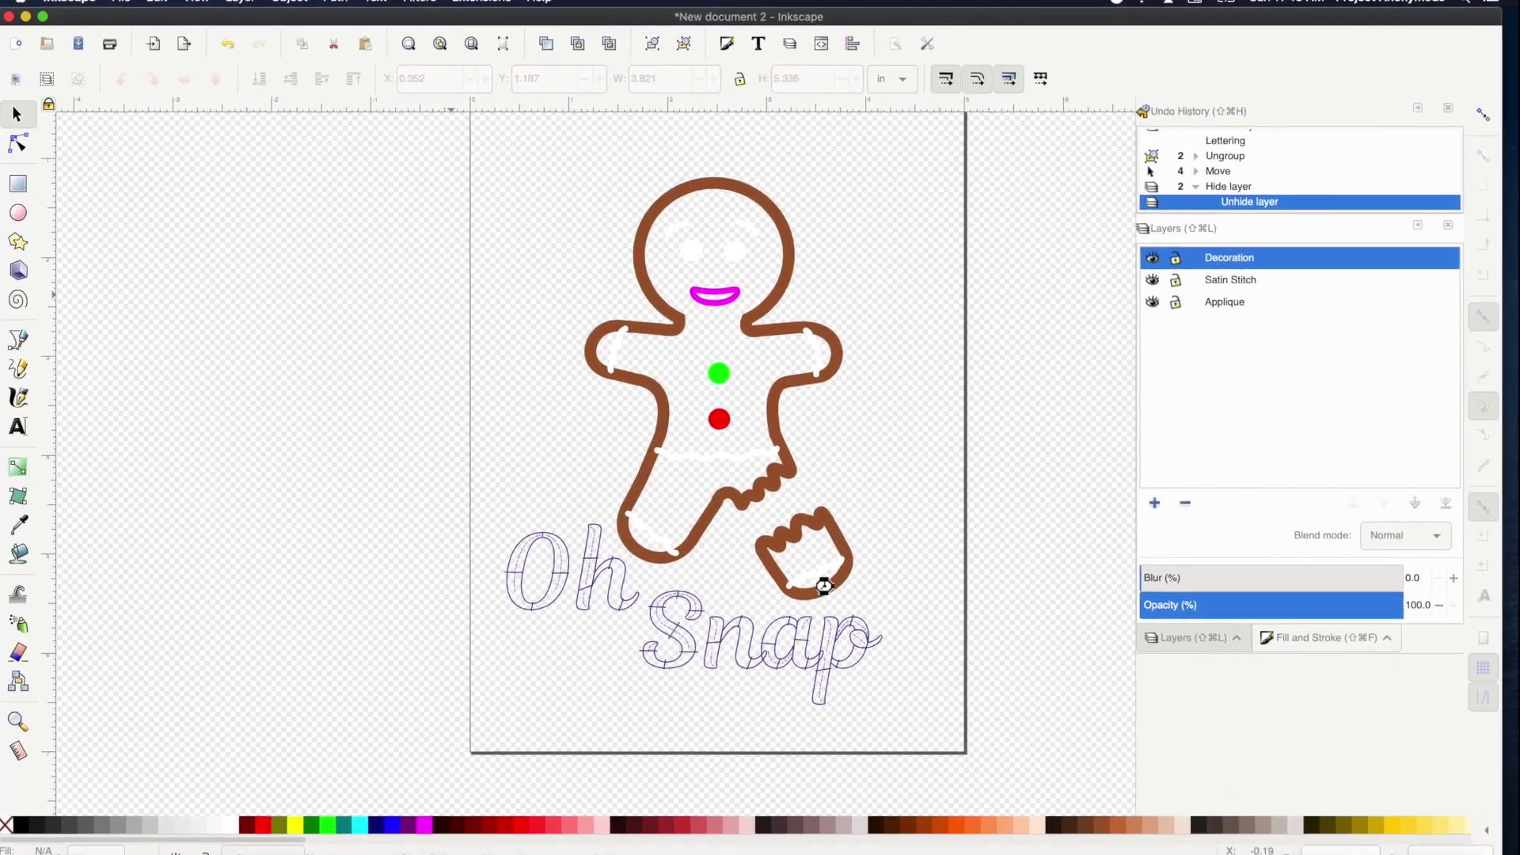
pyautogui.press('alt+super+a')
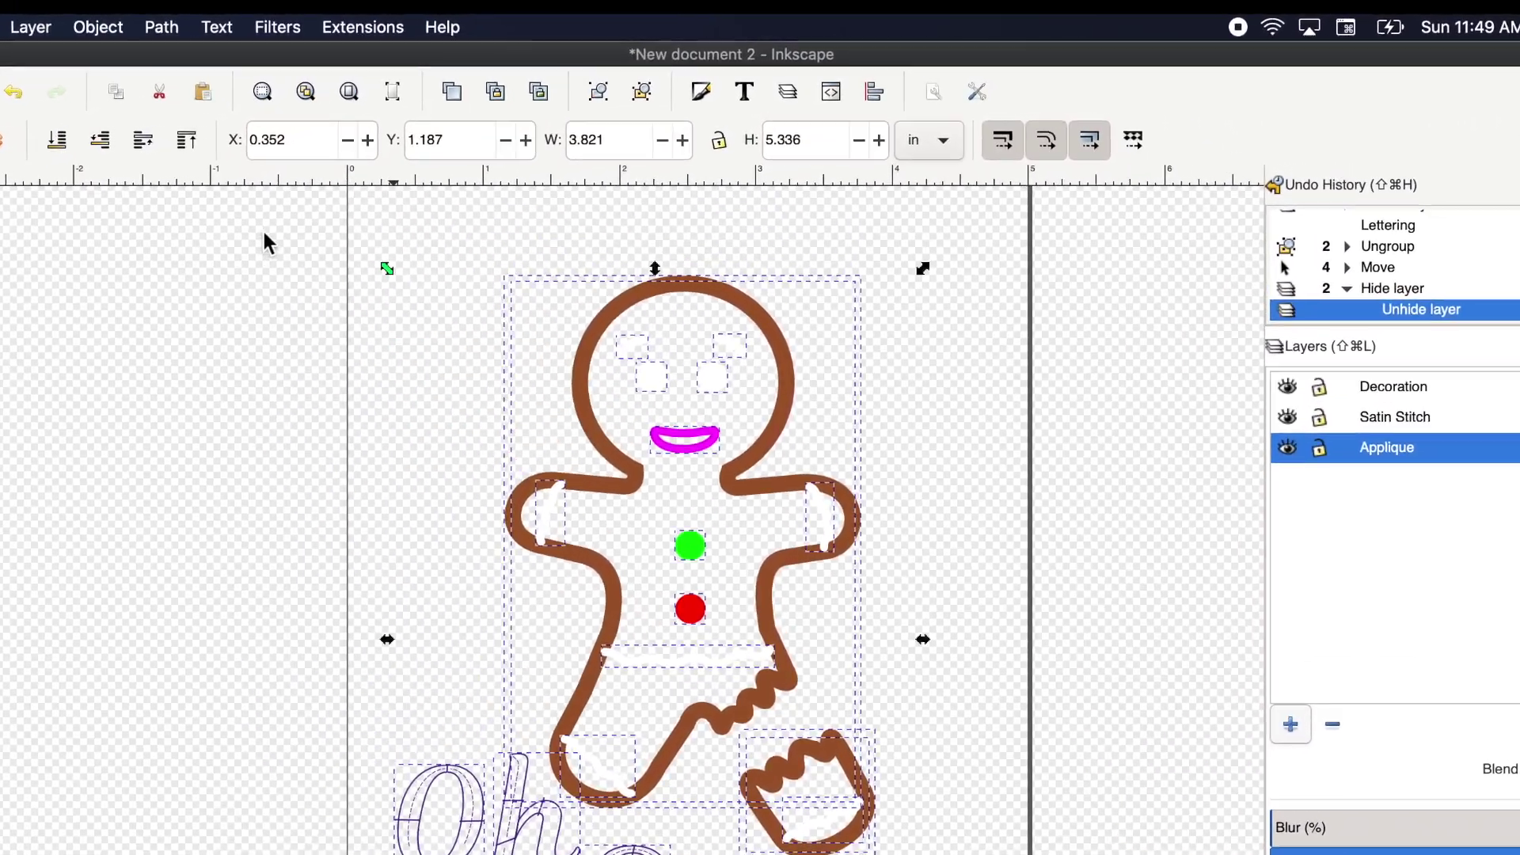
pyautogui.click(345, 15)
pyautogui.moveTo(493, 274)
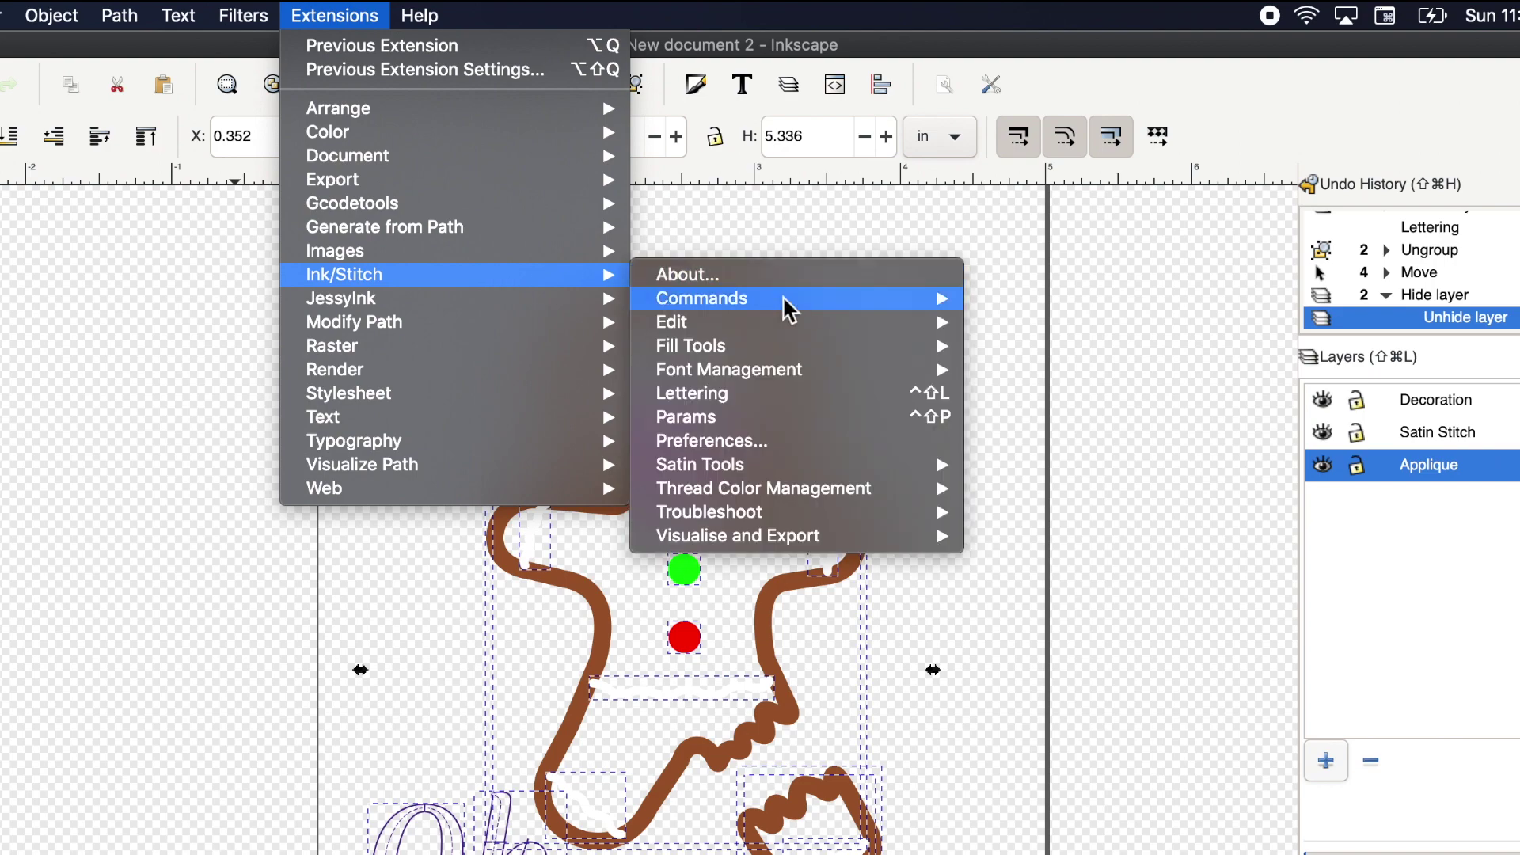
pyautogui.moveTo(756, 546)
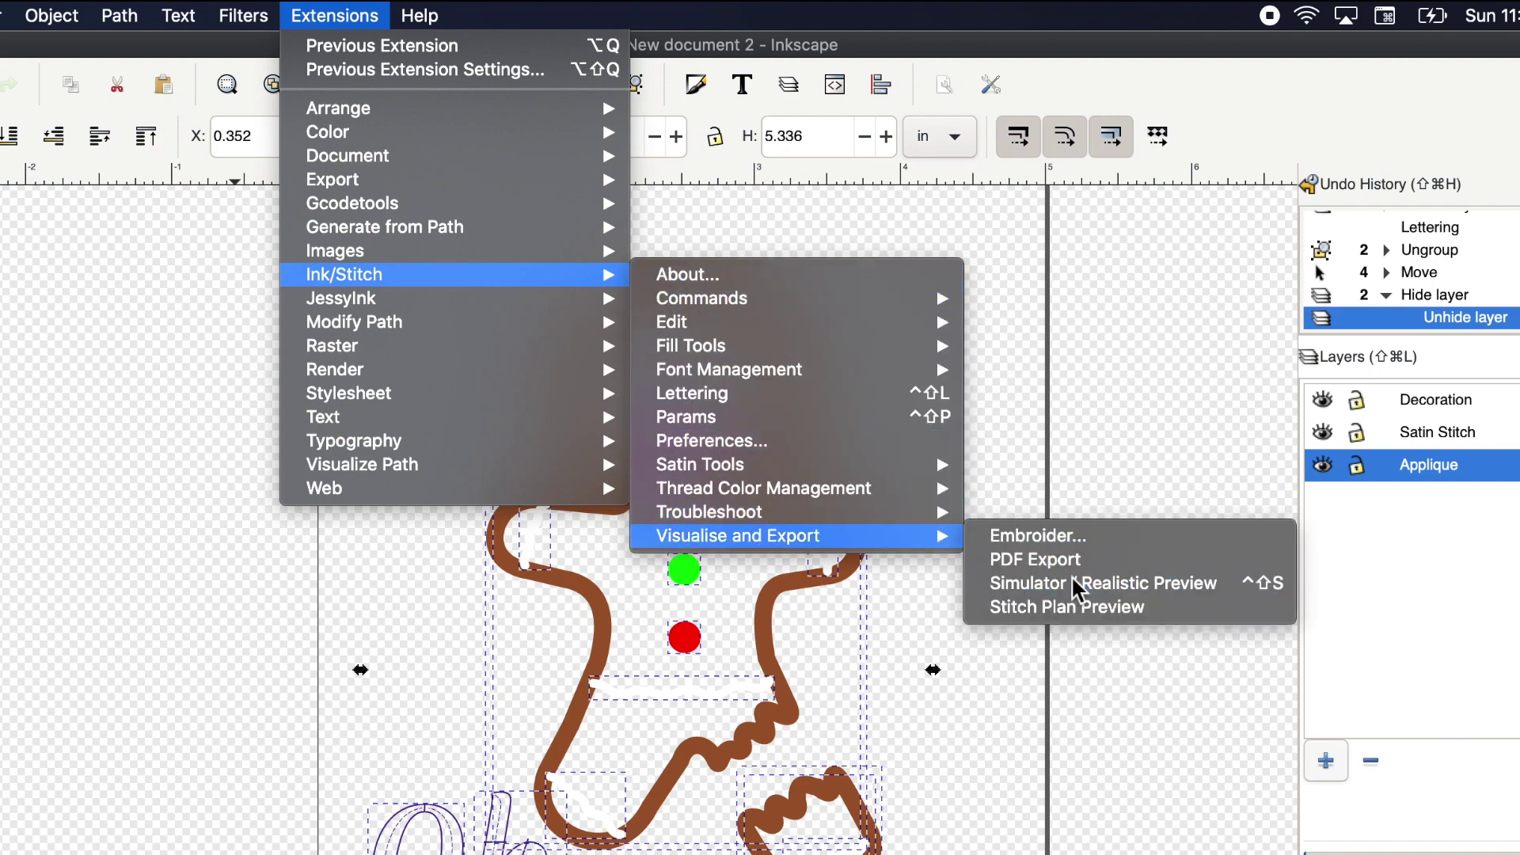
pyautogui.click(1079, 608)
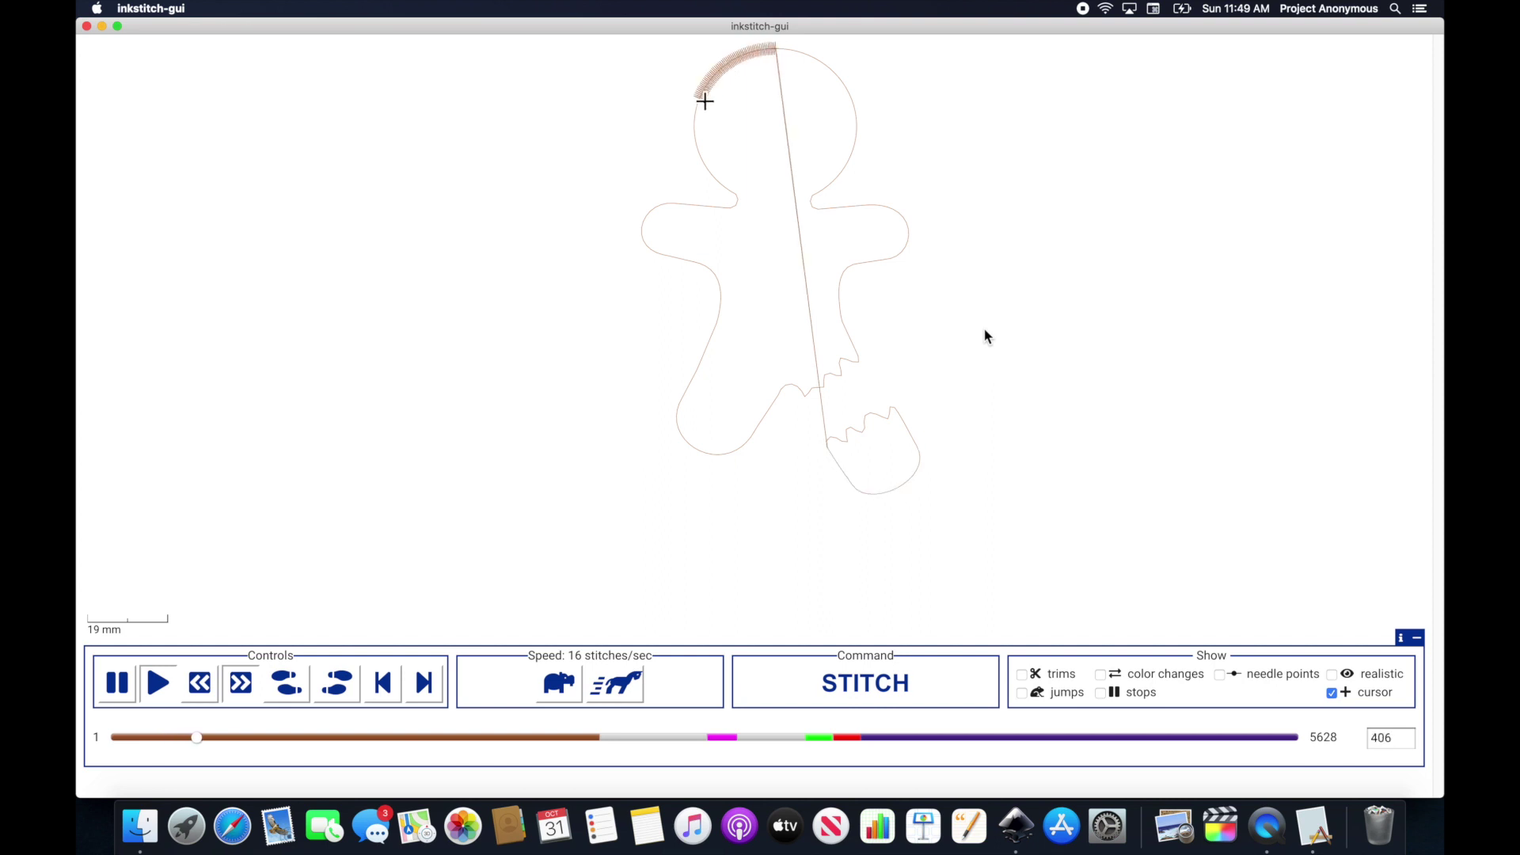
# Speed the stitch simulation up to 64 stitches/sec, watch it through the "Oh Snap" lettering, and quit the simulator.
pyautogui.click(605, 688)
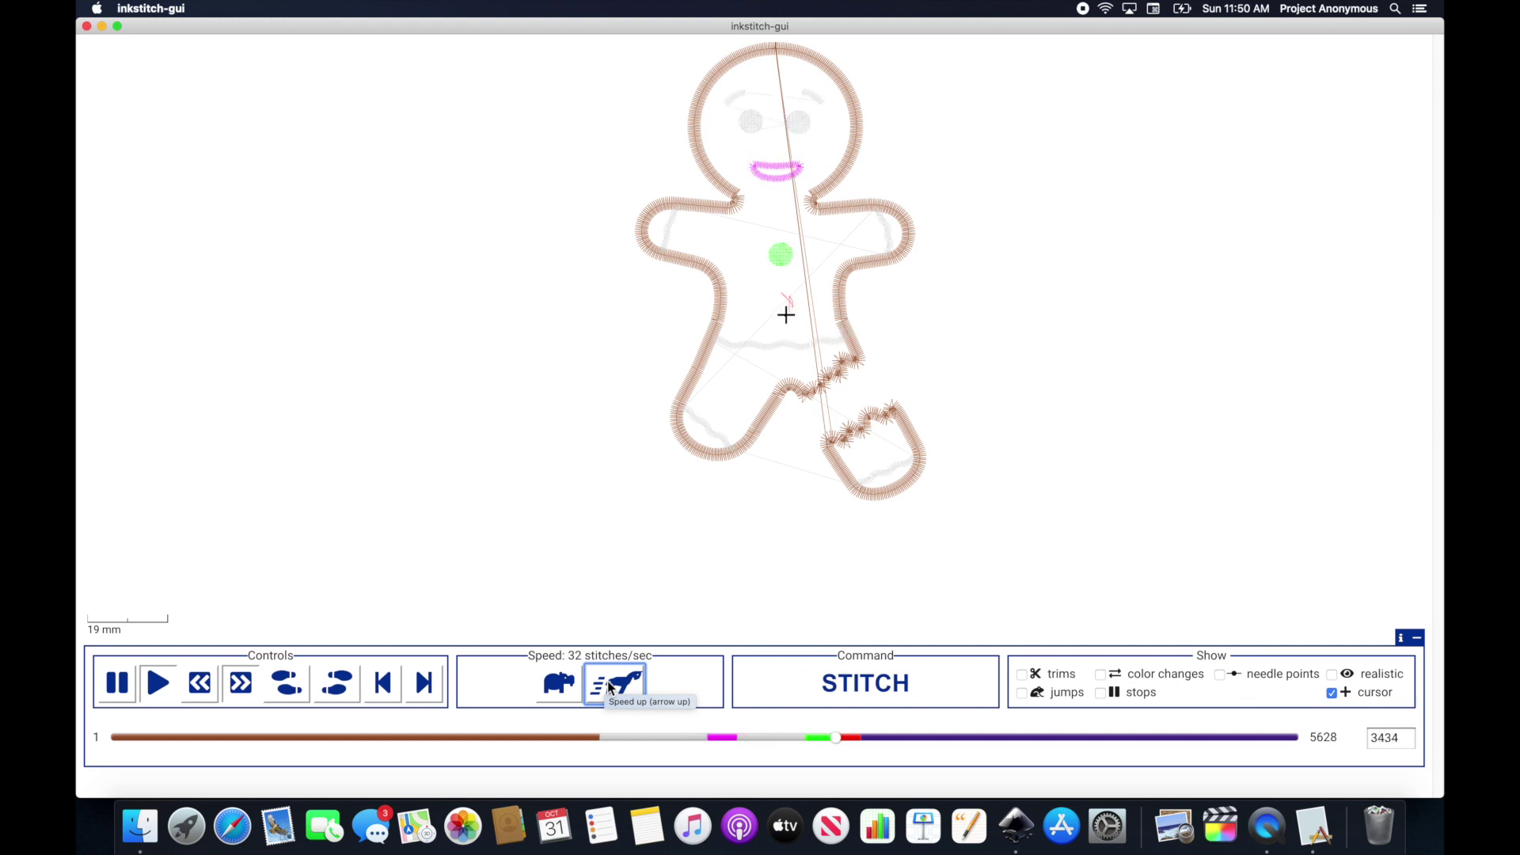
pyautogui.click(611, 685)
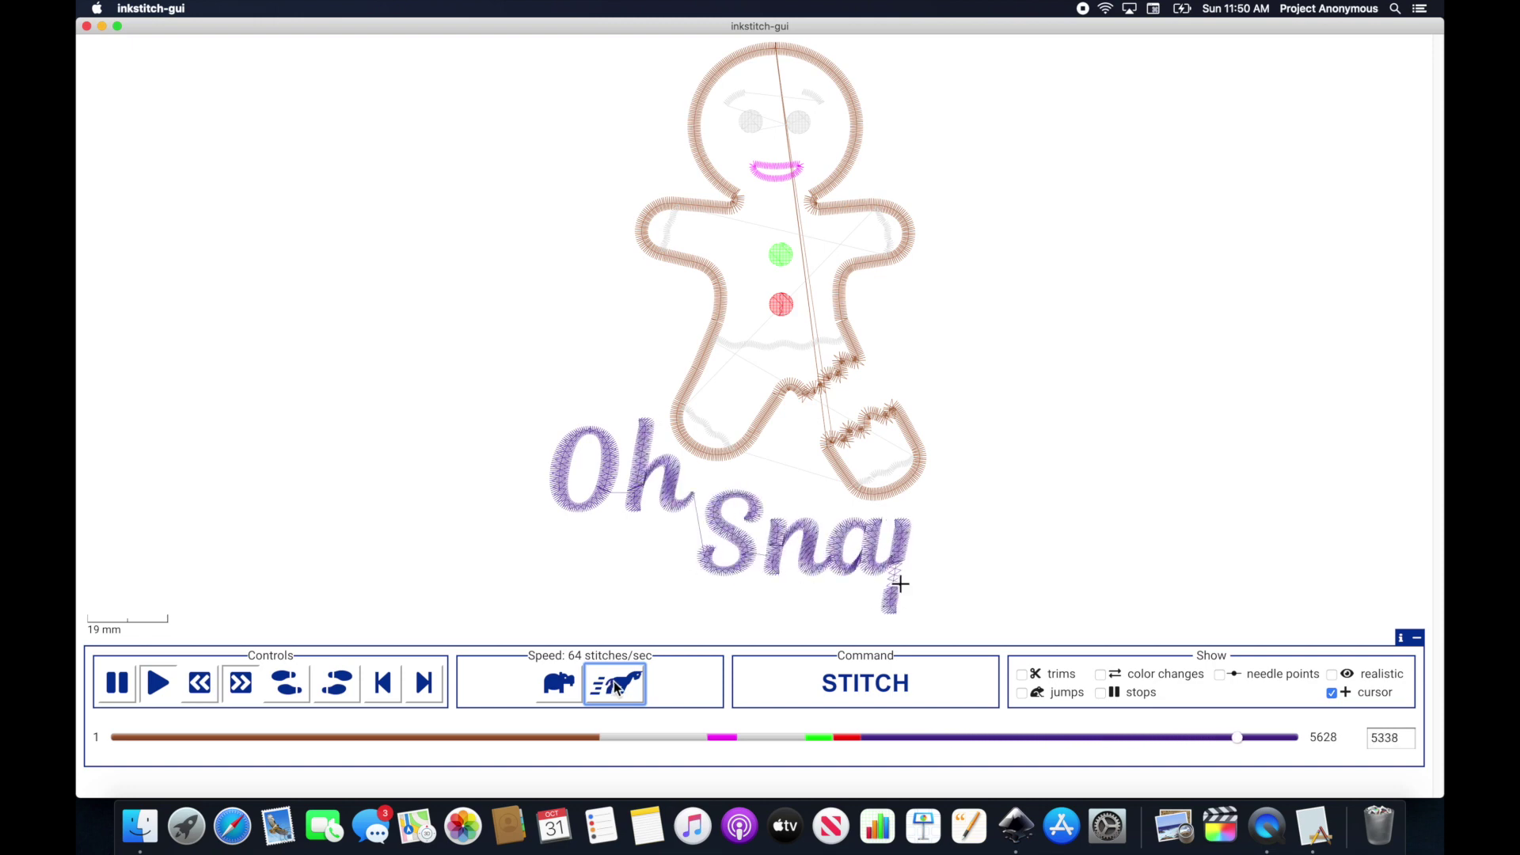
pyautogui.press('super+q')
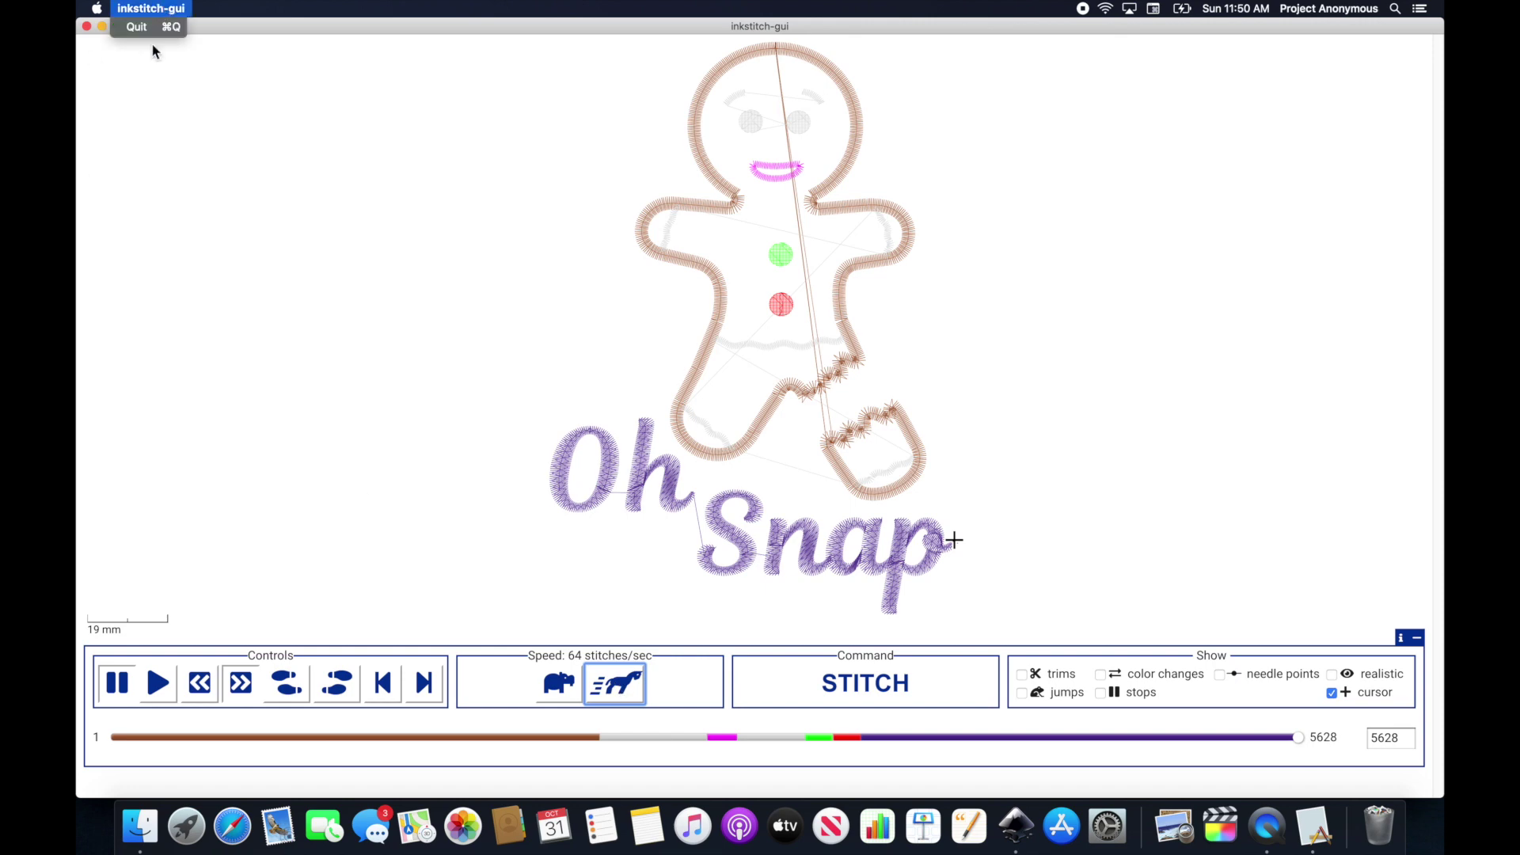
# Hide the Decoration and Applique layers and reshape the Satin Stitch body outline into rounded curves on both sides of the neck.
pyautogui.click(691, 301)
pyautogui.scroll(5, 691, 301)
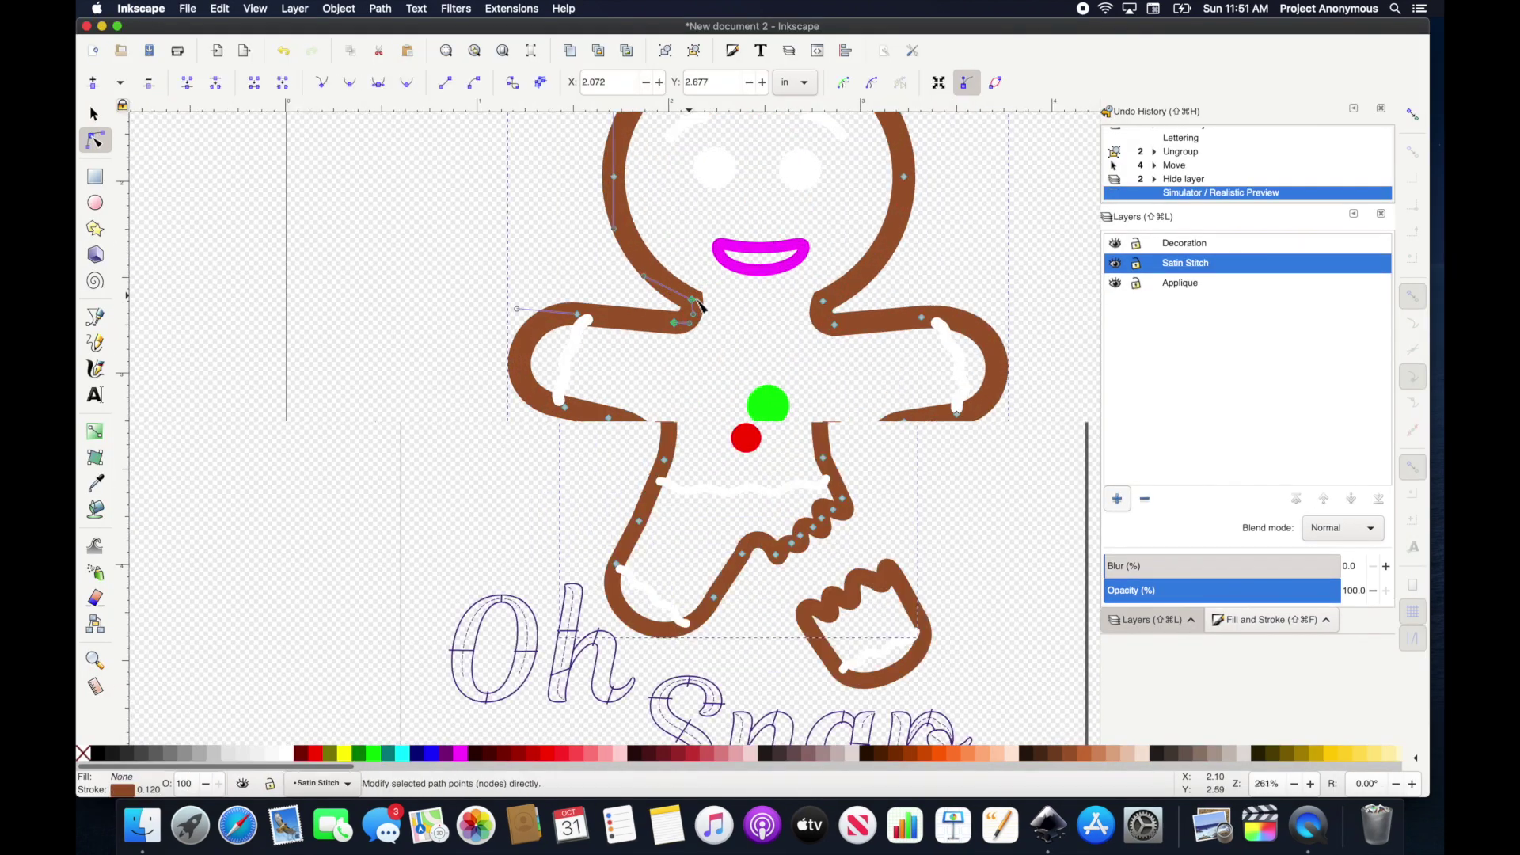
pyautogui.keyDown('shift'); pyautogui.click(1116, 265); pyautogui.keyUp('shift')
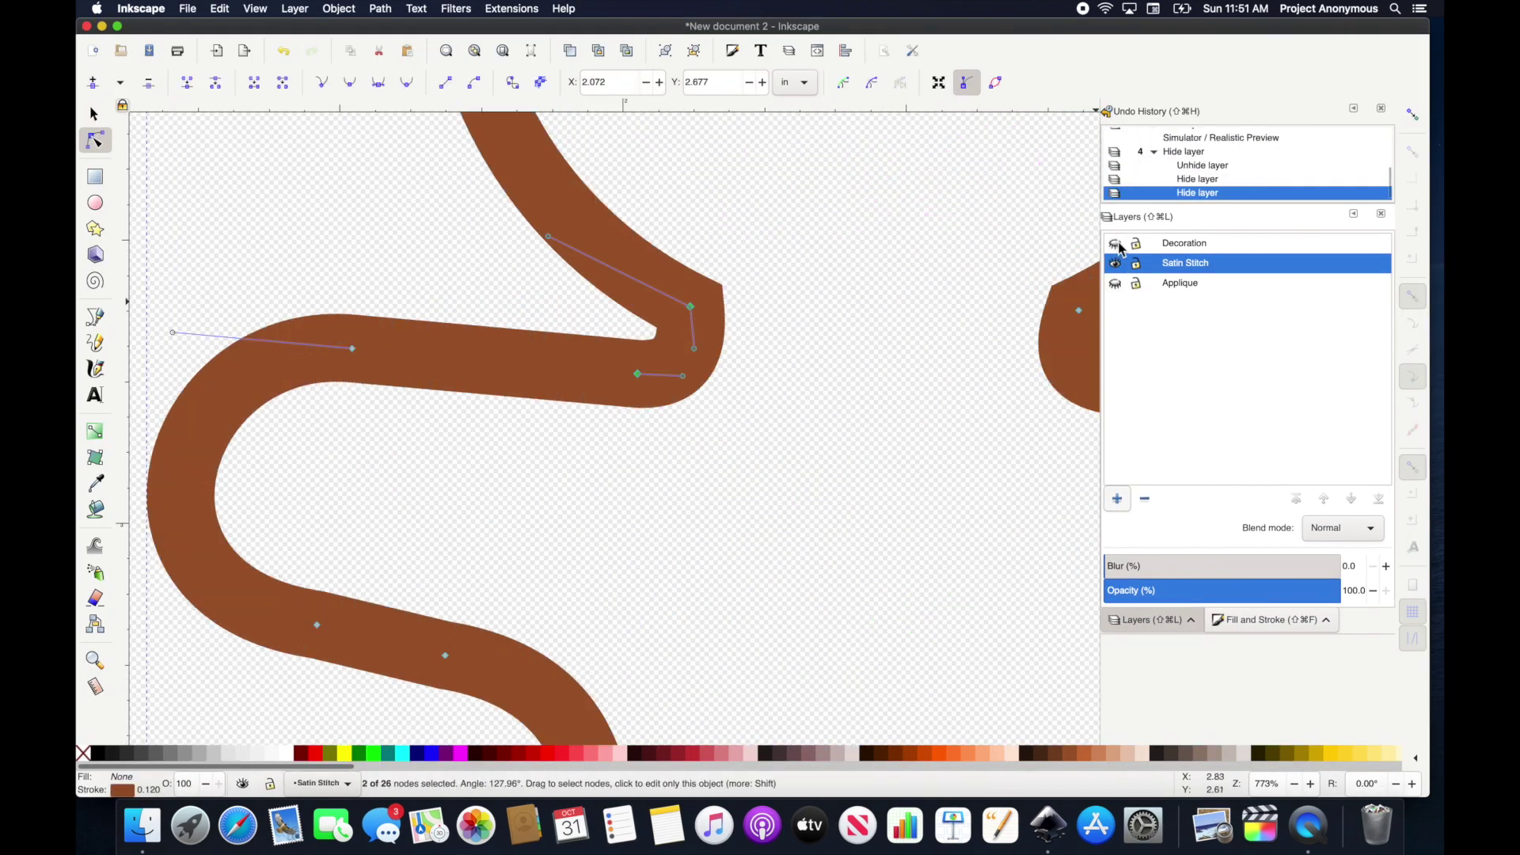
pyautogui.click(692, 308)
pyautogui.click(340, 182)
pyautogui.moveTo(692, 339); pyautogui.dragTo(709, 315)
pyautogui.hscroll(5, 872, 336)
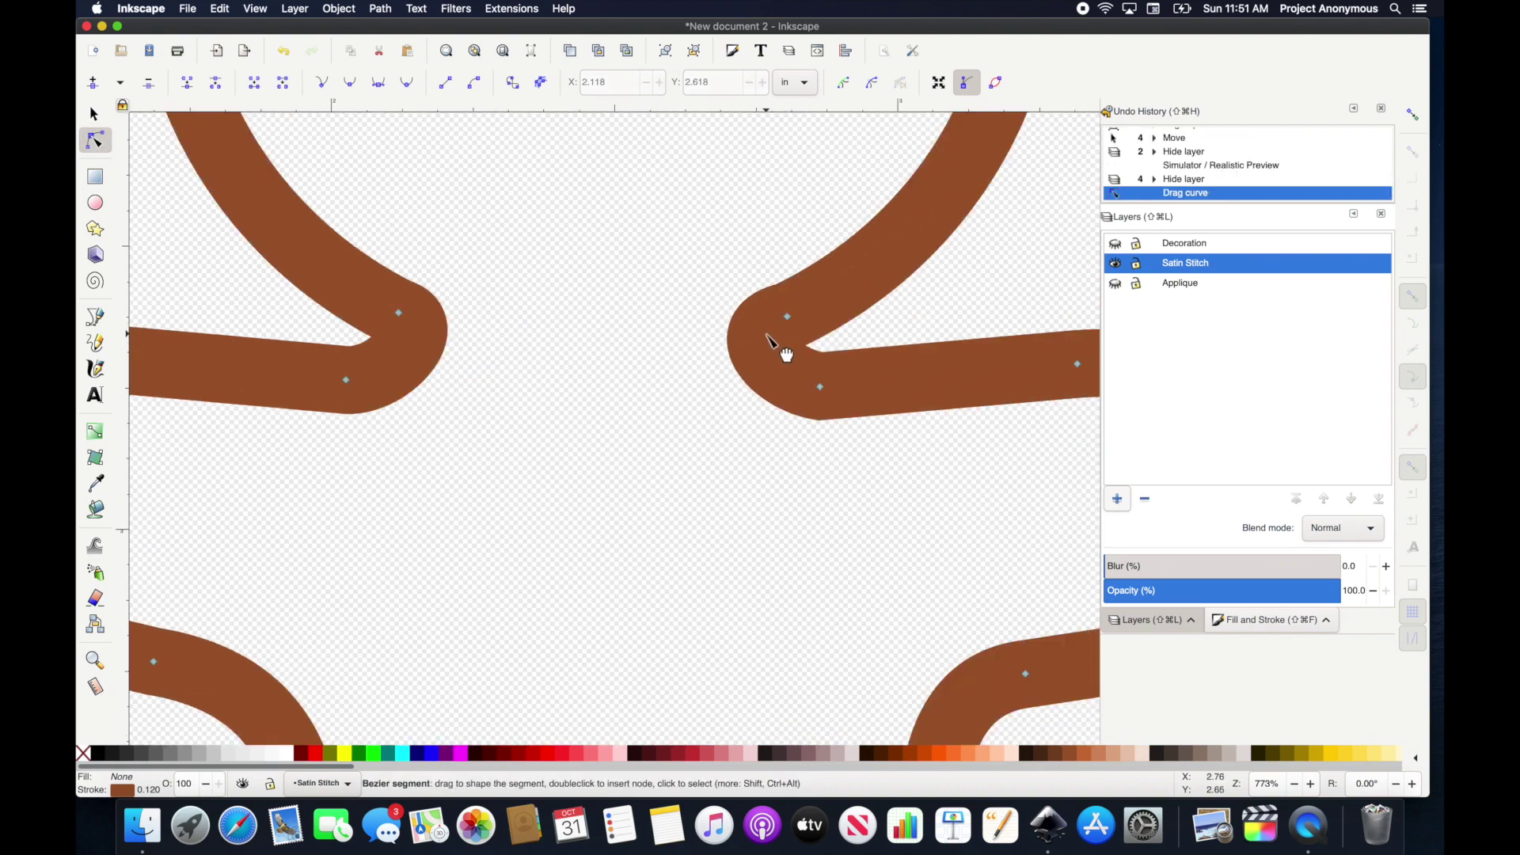
# Run the Ink/Stitch stitch simulation again for the reshaped Satin Stitch body outline.
pyautogui.click(506, 9)
pyautogui.moveTo(540, 173)
pyautogui.click(966, 353)
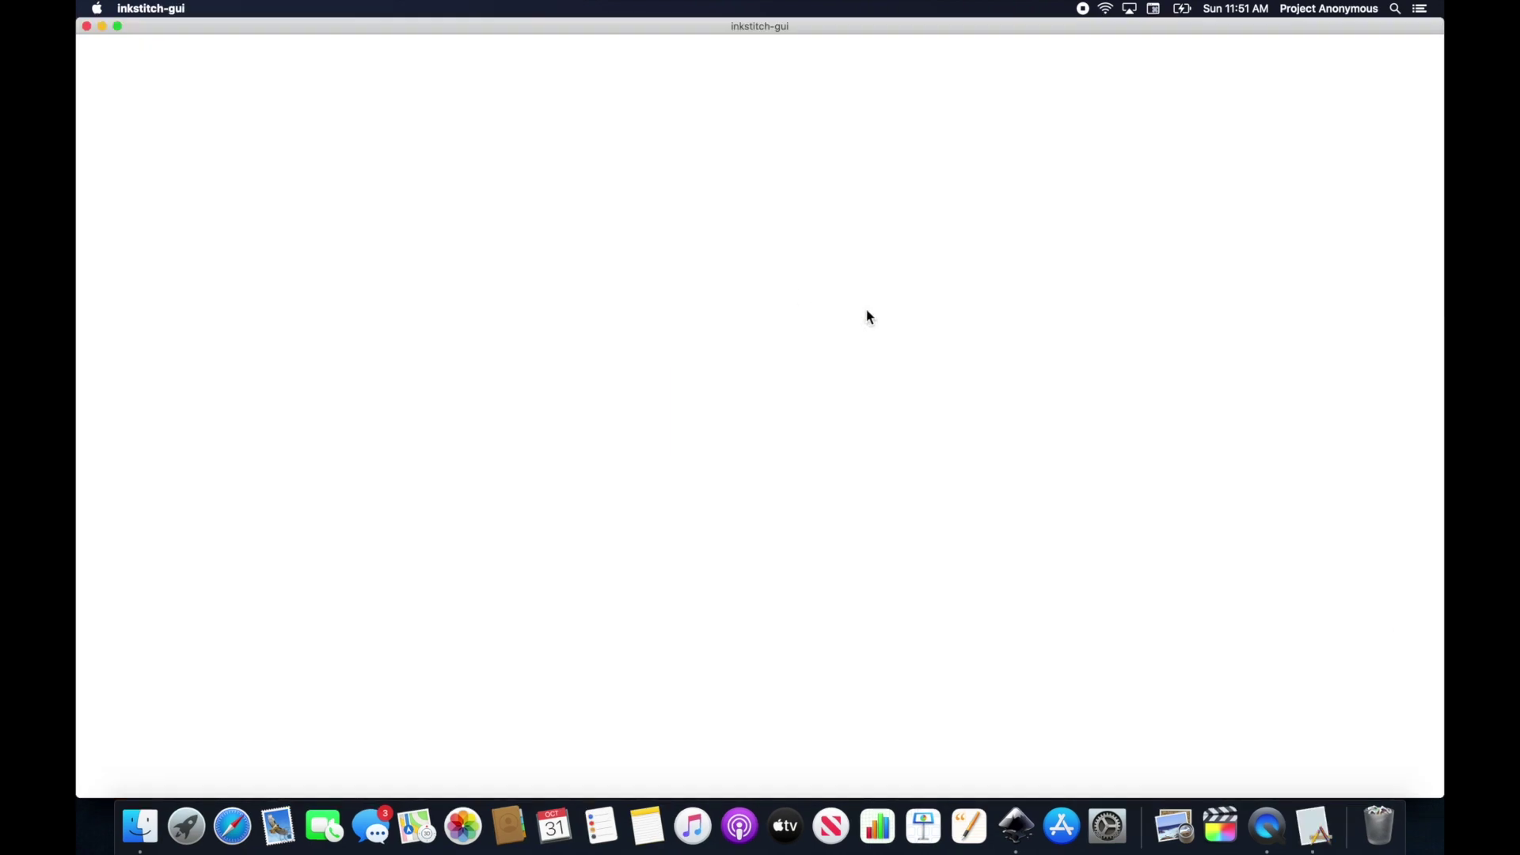